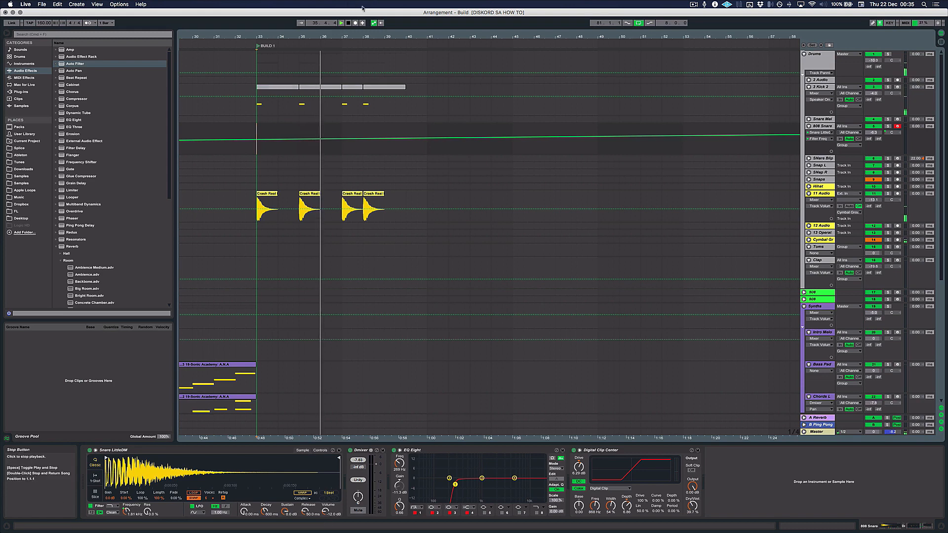
- Extend the Kick 2 pattern with clip copies at bars 39 and 40, and copy the crash clip to bar 40
{"action": "left_click_drag", "start_coordinate": [375, 35], "coordinate": [376, 47]}
{"action": "left_click", "coordinate": [374, 192]}
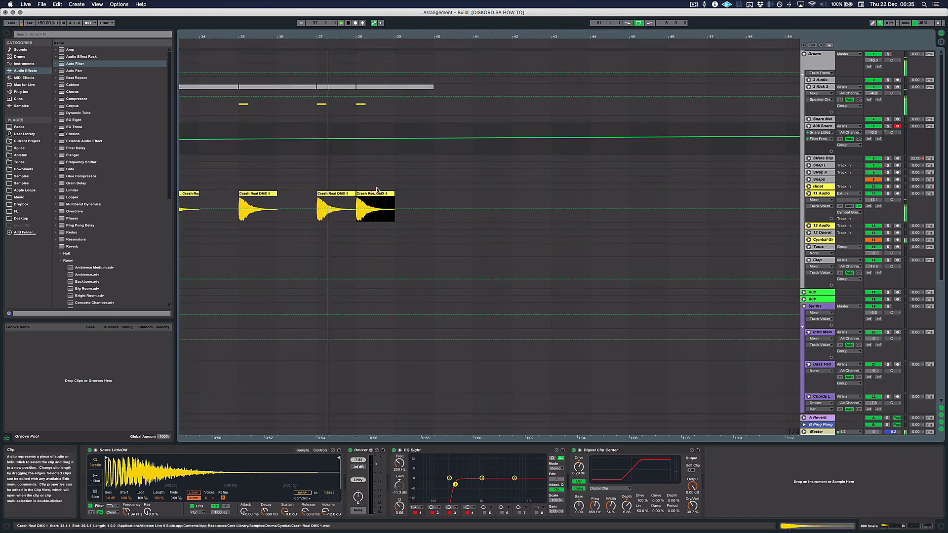
{"action": "key", "text": "space"}
{"action": "left_click_drag", "start_coordinate": [378, 90], "coordinate": [456, 90]}
{"action": "left_click_drag", "start_coordinate": [378, 194], "coordinate": [457, 195]}
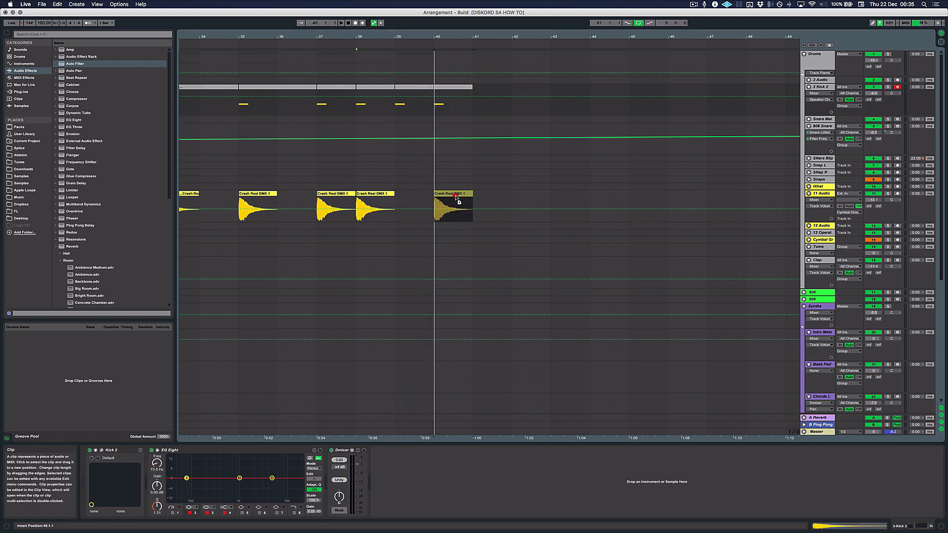
- In the kick clip at bar 39, shorten the C3 note to three sixteenths and add three copies, the last at 1.3.3
{"action": "double_click", "coordinate": [413, 86]}
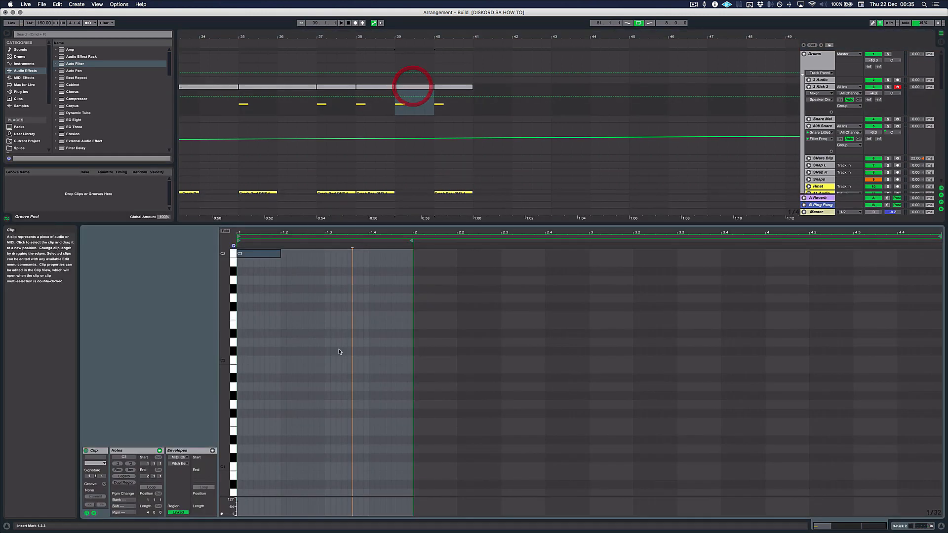
{"action": "left_click", "coordinate": [264, 262]}
{"action": "left_click_drag", "start_coordinate": [258, 233], "coordinate": [302, 253]}
{"action": "key", "text": "space"}
{"action": "key", "text": "space"}
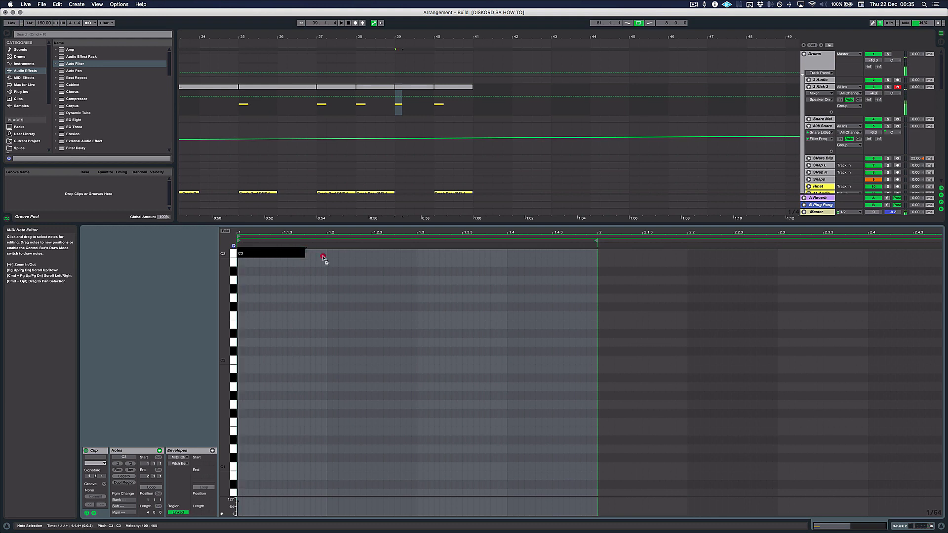
{"action": "key", "text": "super+d"}
{"action": "key", "text": "super+d"}
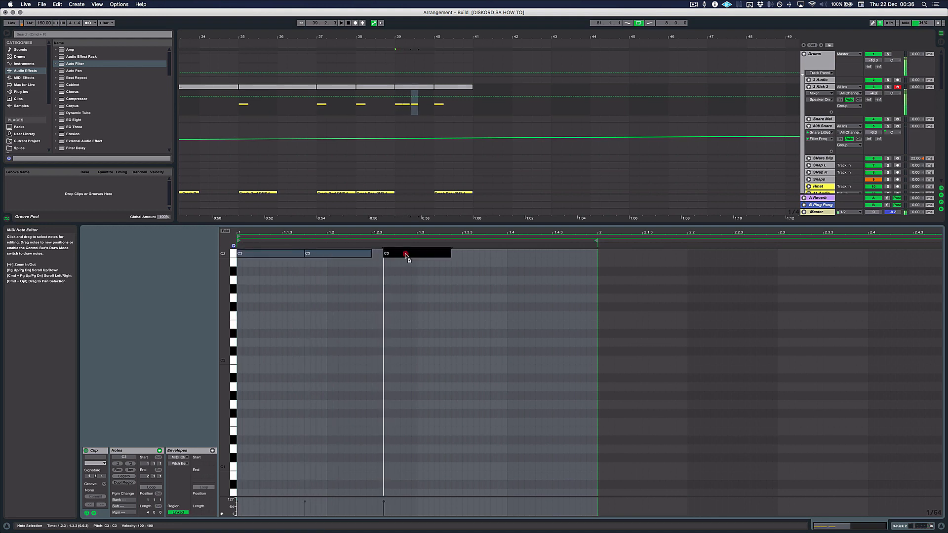
{"action": "left_click_drag", "start_coordinate": [399, 254], "coordinate": [490, 255]}
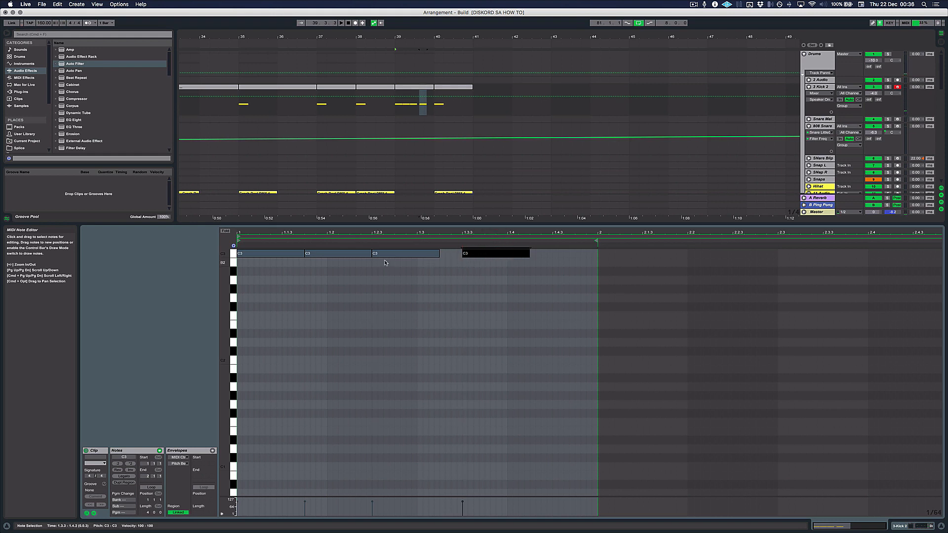
- Turn on the metronome, audition the kick rhythm and move the last C3 note to 1.3.2
{"action": "key", "text": "space"}
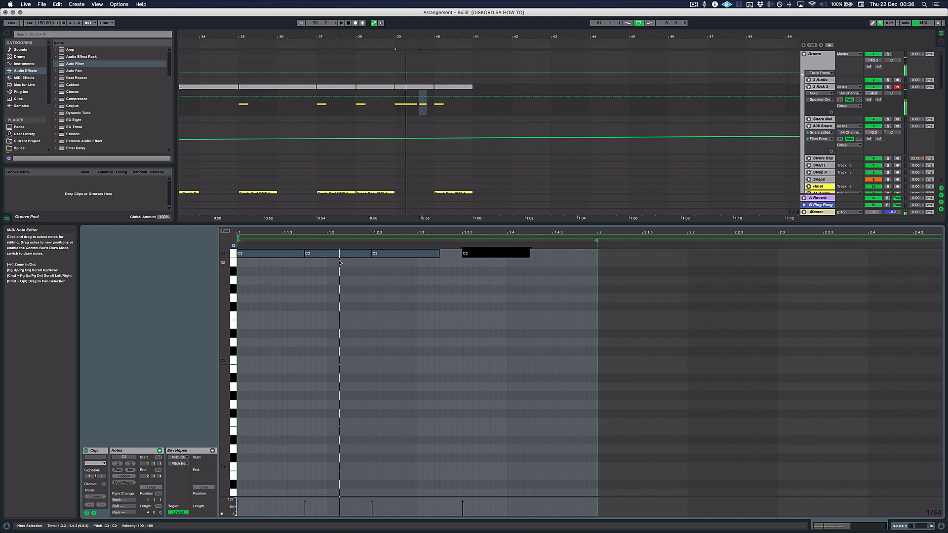
{"action": "left_click", "coordinate": [880, 23]}
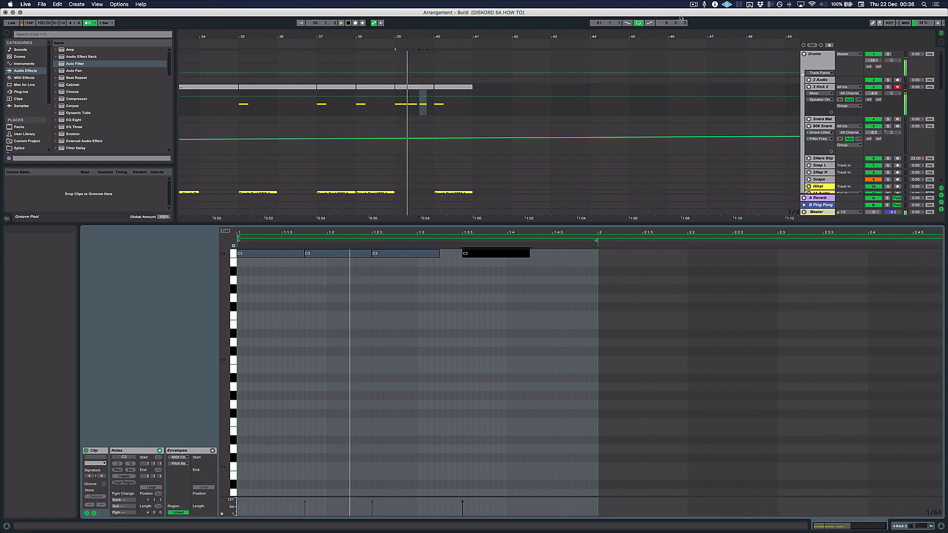
{"action": "left_click_drag", "start_coordinate": [487, 254], "coordinate": [467, 256]}
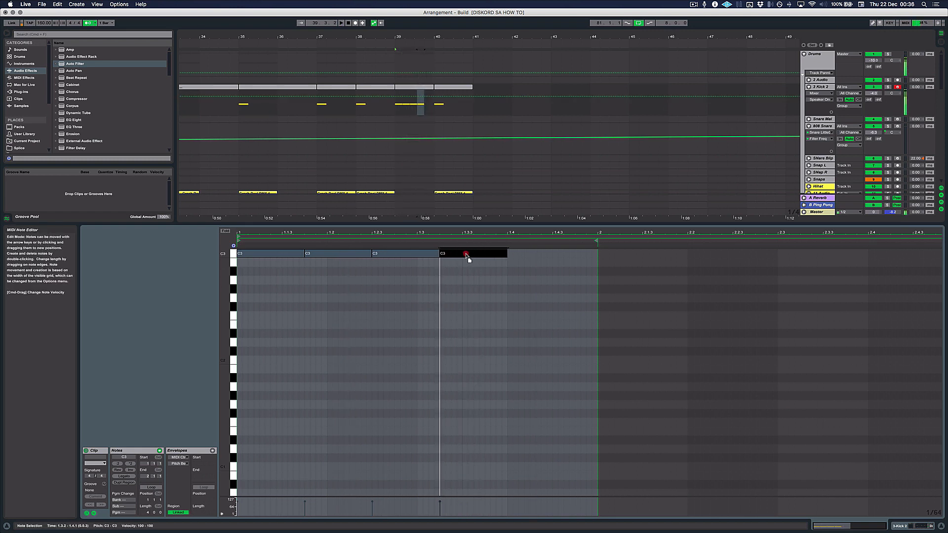
{"action": "key", "text": "space"}
{"action": "key", "text": "space"}
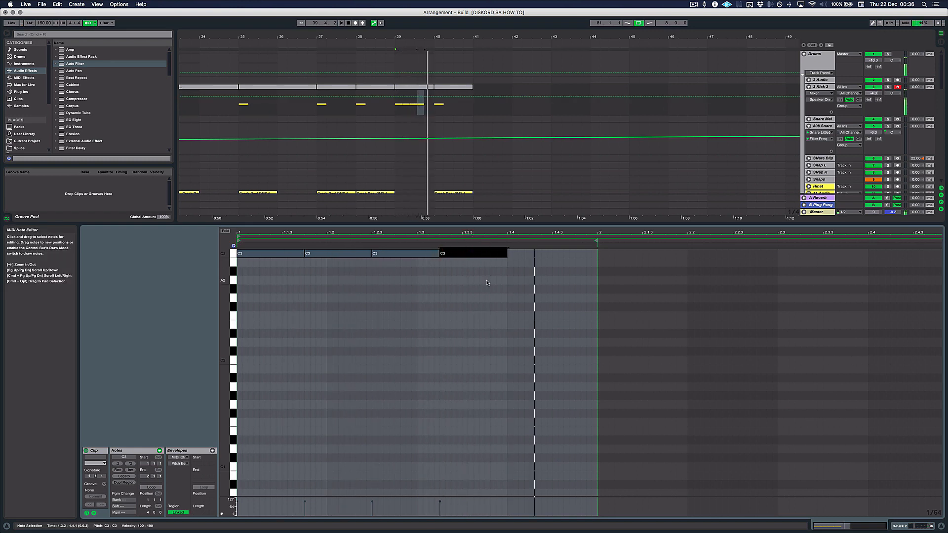
- Copy the crash clip into bar 39 as four hits matching the kick notes, the last at 39.3.2, and play them back
{"action": "scroll", "coordinate": [398, 161], "scroll_direction": "down", "scroll_amount": 2}
{"action": "scroll", "coordinate": [399, 163], "scroll_direction": "down", "scroll_amount": 3}
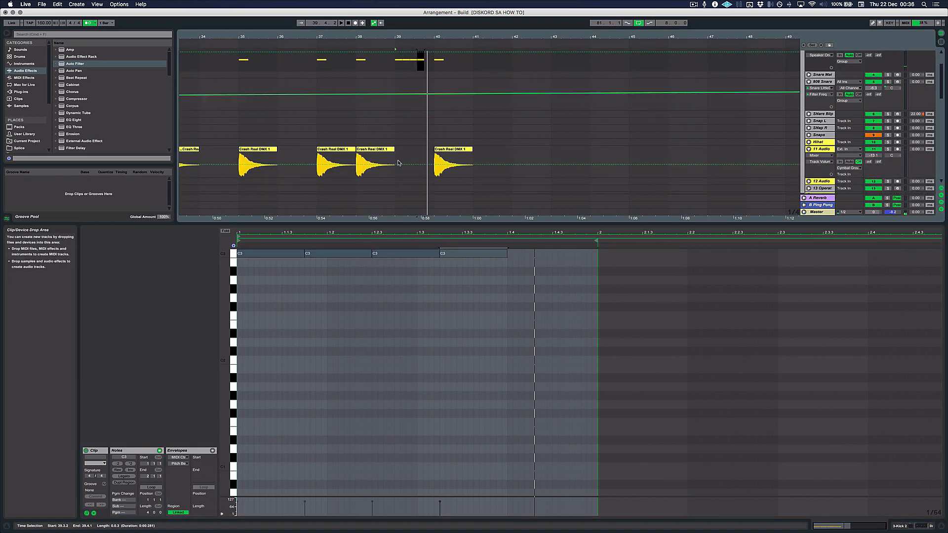
{"action": "left_click", "coordinate": [380, 152]}
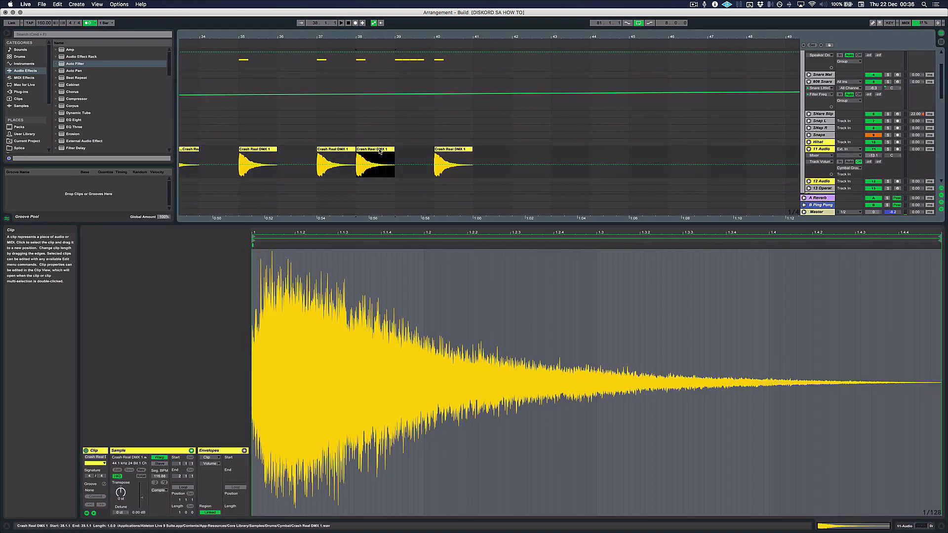
{"action": "mouse_move", "coordinate": [394, 150]}
{"action": "left_mouse_down"}
{"action": "mouse_move", "coordinate": [367, 150]}
{"action": "mouse_move", "coordinate": [411, 150]}
{"action": "left_mouse_up"}
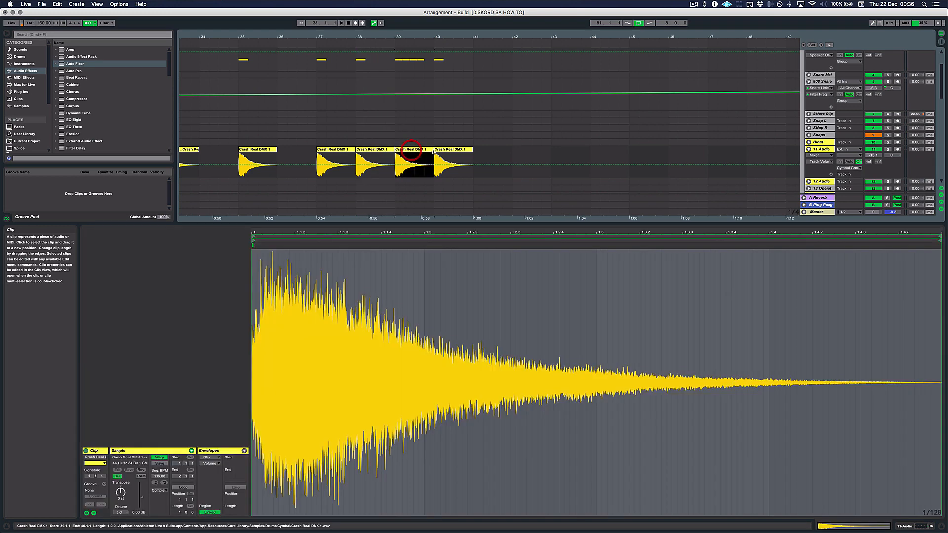
{"action": "left_click_drag", "start_coordinate": [414, 37], "coordinate": [414, 71]}
{"action": "mouse_move", "coordinate": [472, 149]}
{"action": "left_mouse_down"}
{"action": "mouse_move", "coordinate": [376, 149]}
{"action": "mouse_move", "coordinate": [472, 152]}
{"action": "left_mouse_up"}
{"action": "key", "text": "space"}
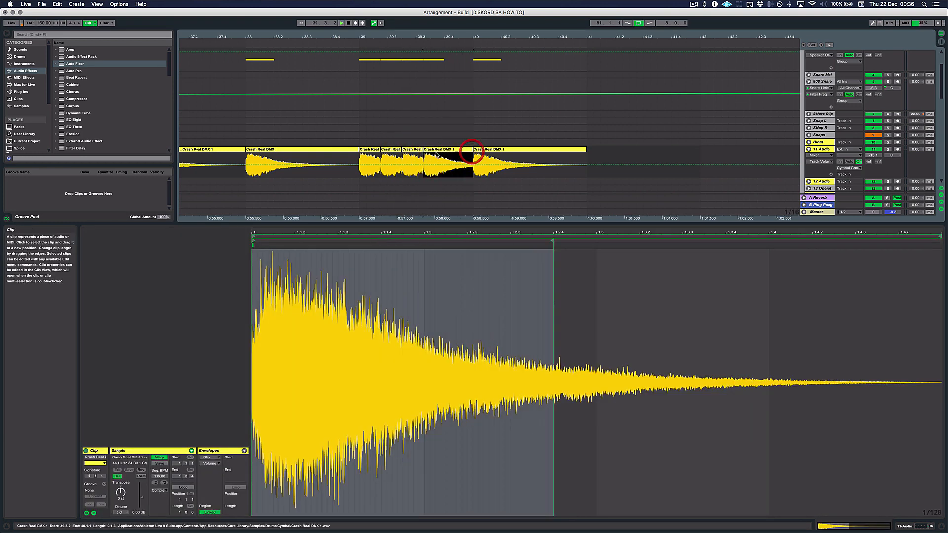
{"action": "left_click", "coordinate": [365, 150]}
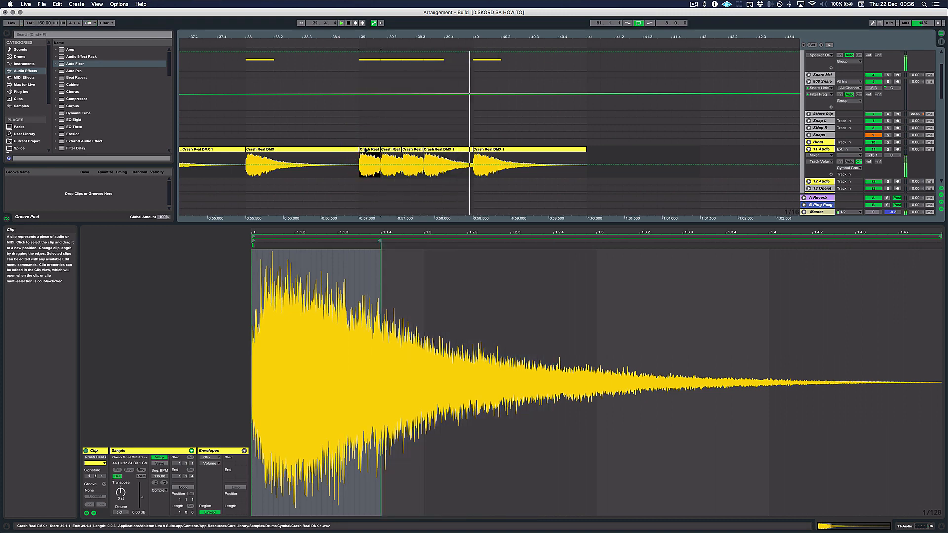
- Find the 808 Snare track in the Drums group and select it
{"action": "key", "text": "minus"}
{"action": "key", "text": "minus"}
{"action": "scroll", "coordinate": [411, 158], "scroll_direction": "up", "scroll_amount": 3}
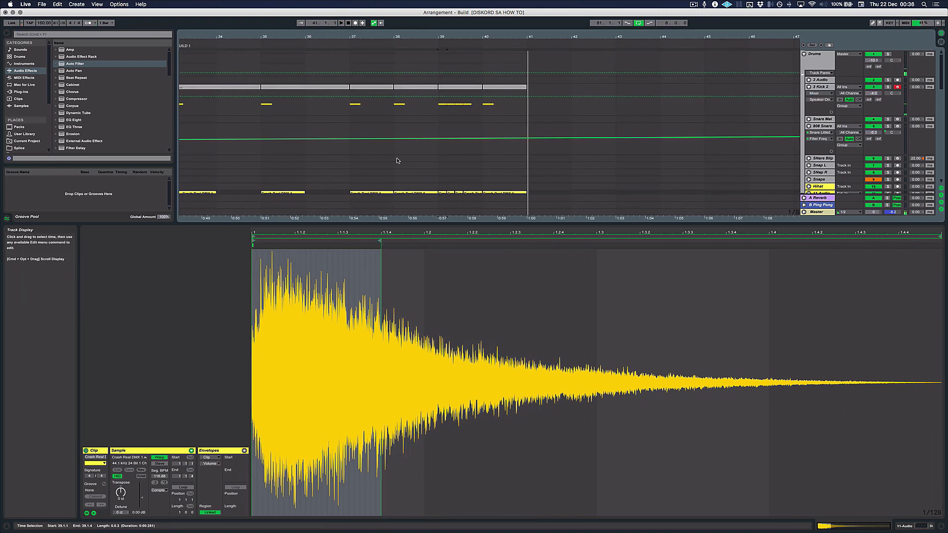
{"action": "scroll", "coordinate": [398, 160], "scroll_direction": "down", "scroll_amount": 5}
{"action": "left_click", "coordinate": [398, 156]}
{"action": "scroll", "coordinate": [400, 157], "scroll_direction": "down", "scroll_amount": 8}
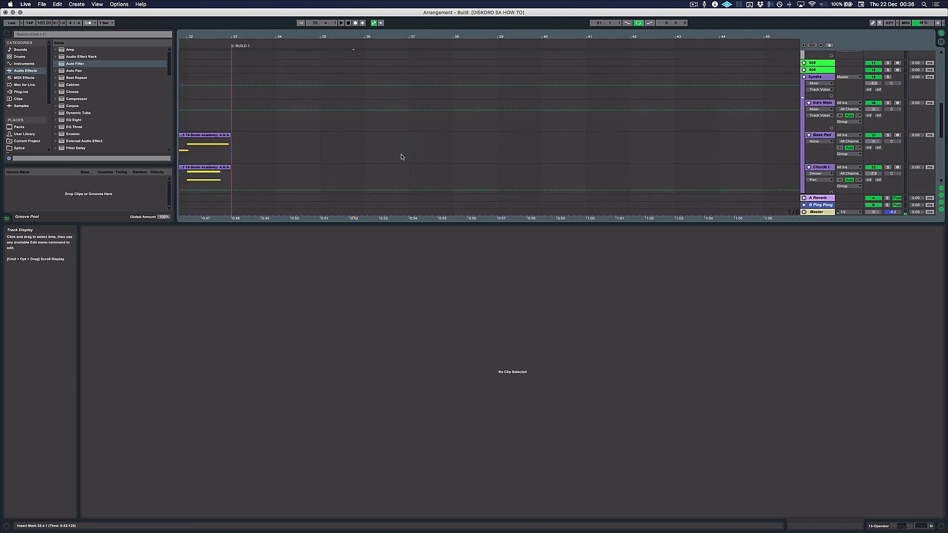
{"action": "scroll", "coordinate": [401, 157], "scroll_direction": "up", "scroll_amount": 5}
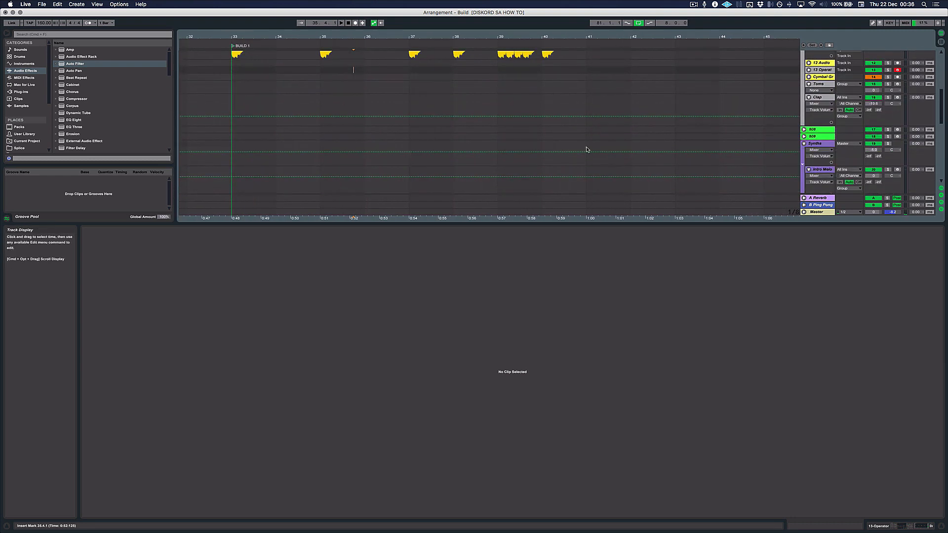
{"action": "scroll", "coordinate": [665, 118], "scroll_direction": "up", "scroll_amount": 3}
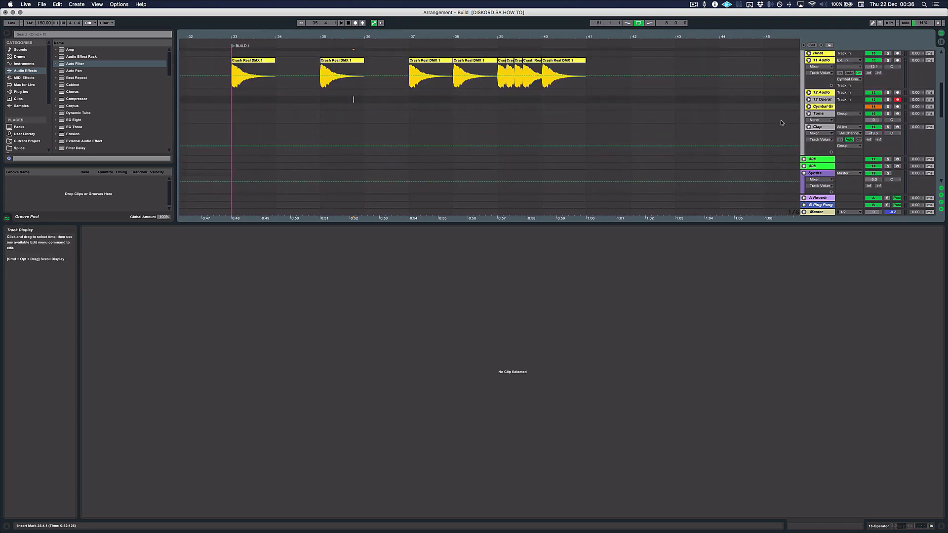
{"action": "scroll", "coordinate": [782, 123], "scroll_direction": "up", "scroll_amount": 8}
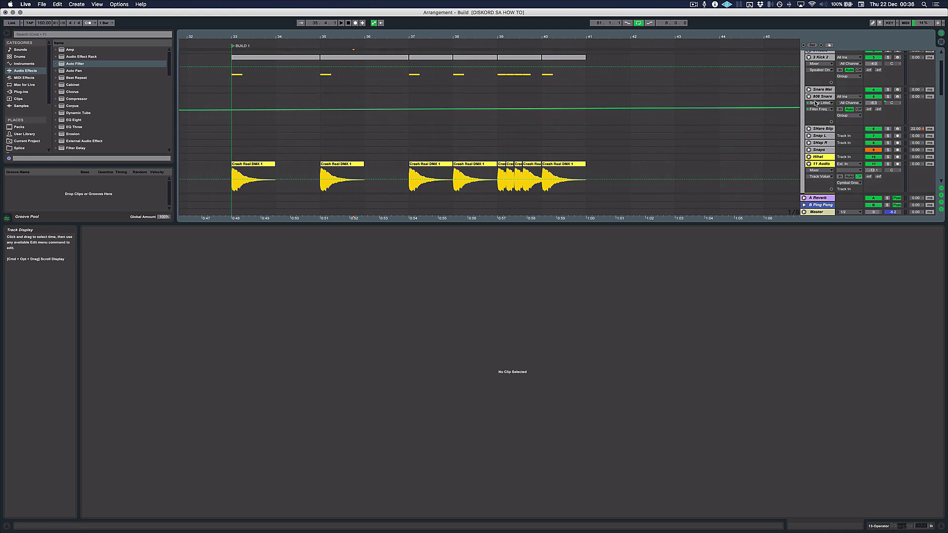
{"action": "left_click", "coordinate": [815, 102]}
{"action": "scroll", "coordinate": [732, 127], "scroll_direction": "up", "scroll_amount": 3}
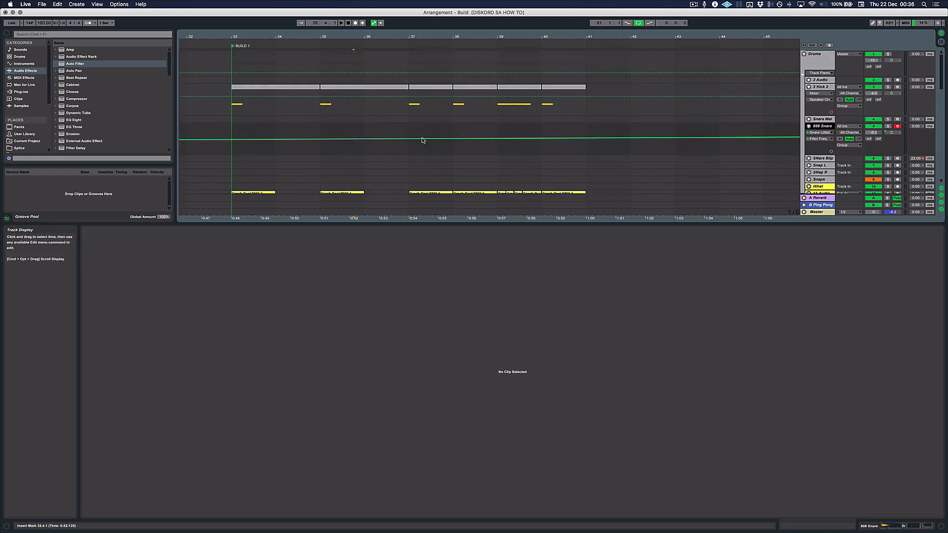
- Remove the breakpoint forming the dip in the 808 Snare filter frequency automation just before the BUILD 1 marker
{"action": "left_click", "coordinate": [410, 150]}
{"action": "key", "text": "minus"}
{"action": "key", "text": "minus"}
{"action": "key", "text": "minus"}
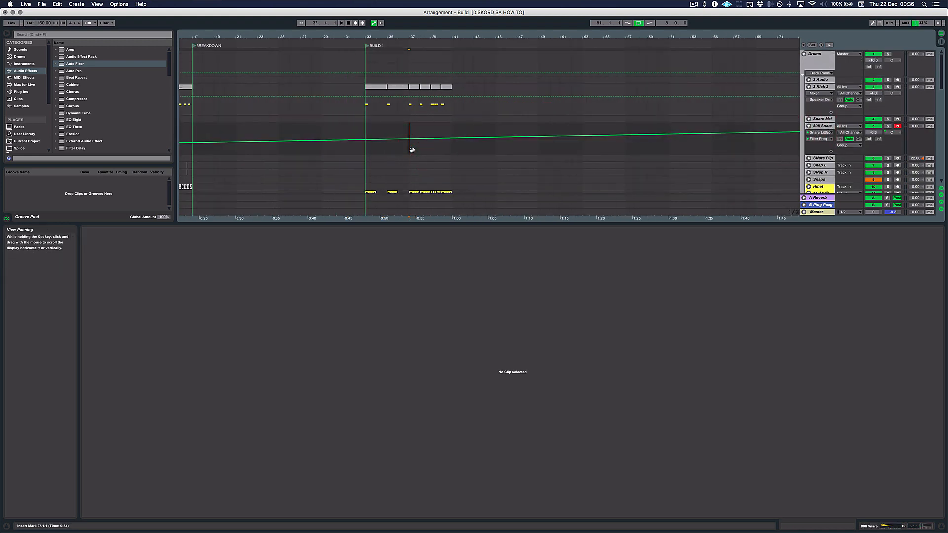
{"action": "left_click", "coordinate": [370, 141]}
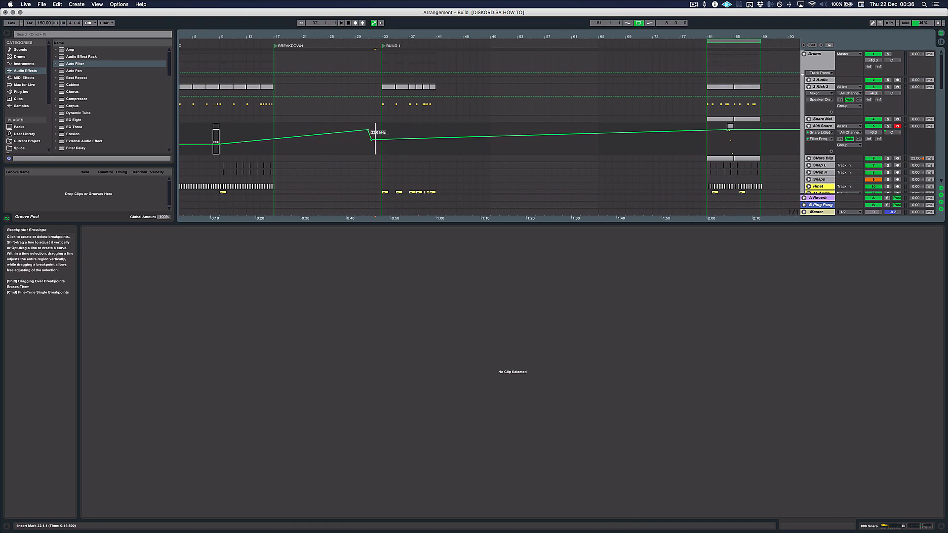
{"action": "left_click", "coordinate": [373, 141]}
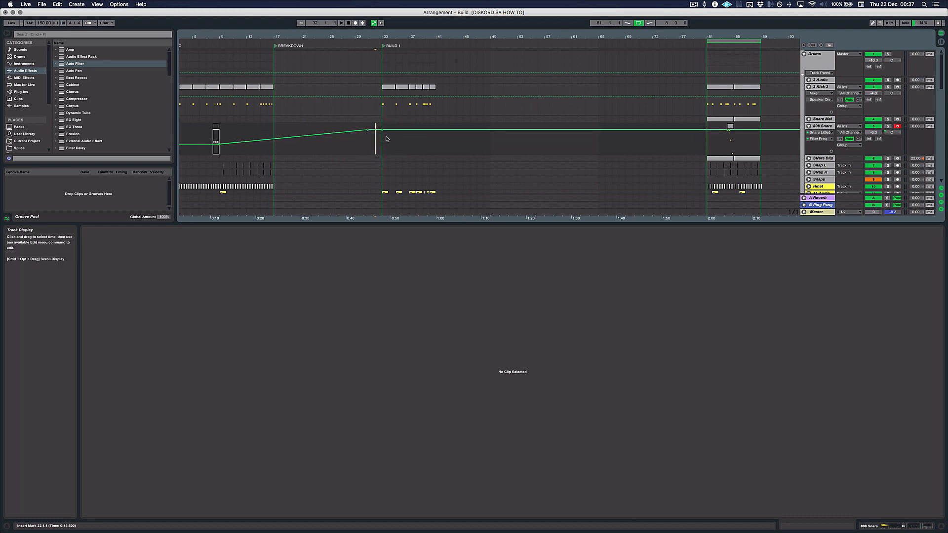
- Insert an empty MIDI clip on the 808 Snare track from bar 33 to 41 and show its note editor
{"action": "left_click_drag", "start_coordinate": [438, 145], "coordinate": [437, 144]}
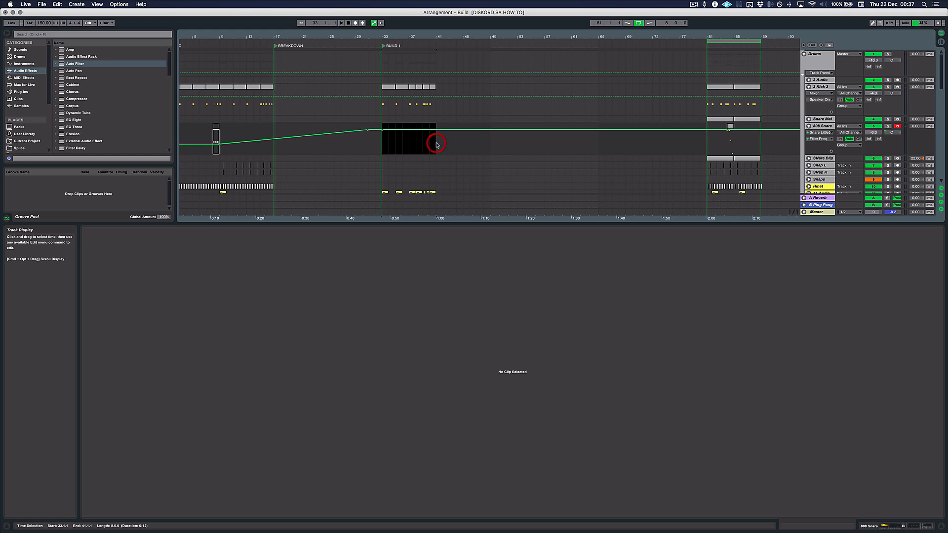
{"action": "key", "text": "super+shift+m"}
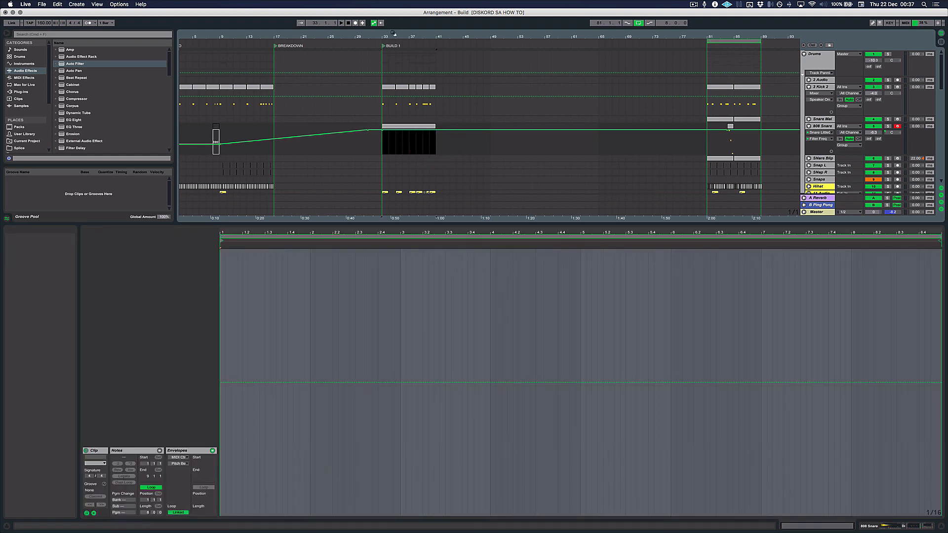
{"action": "left_click_drag", "start_coordinate": [388, 36], "coordinate": [390, 37]}
{"action": "scroll", "coordinate": [275, 119], "scroll_direction": "left", "scroll_amount": 2}
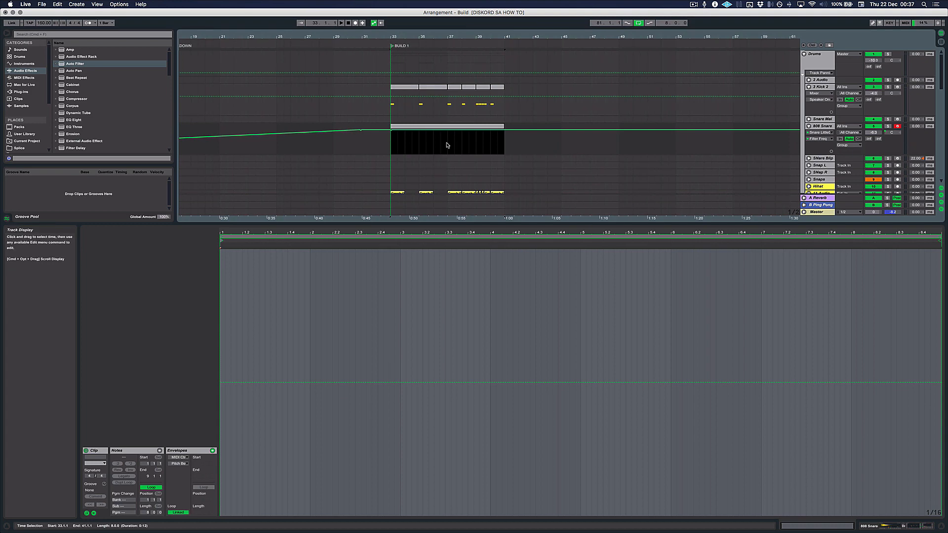
{"action": "double_click", "coordinate": [448, 125]}
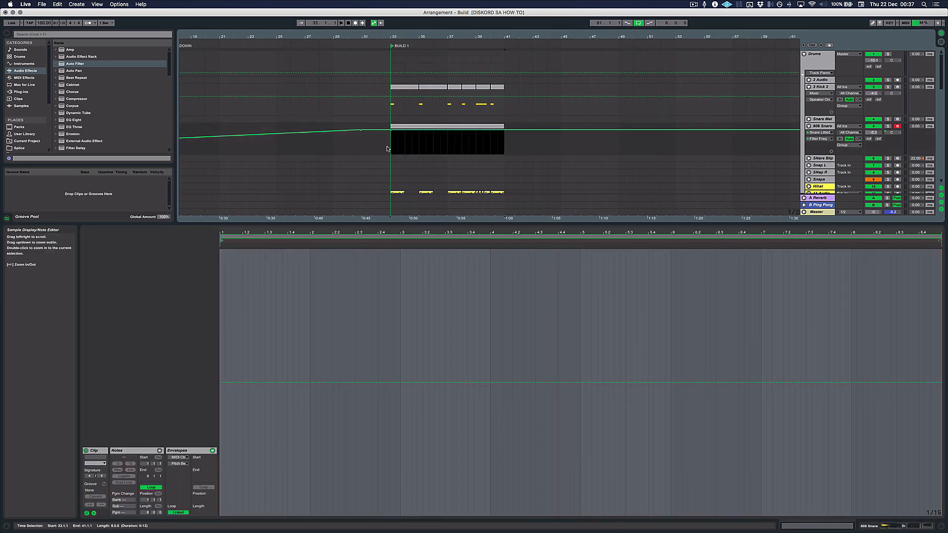
{"action": "left_click", "coordinate": [160, 450]}
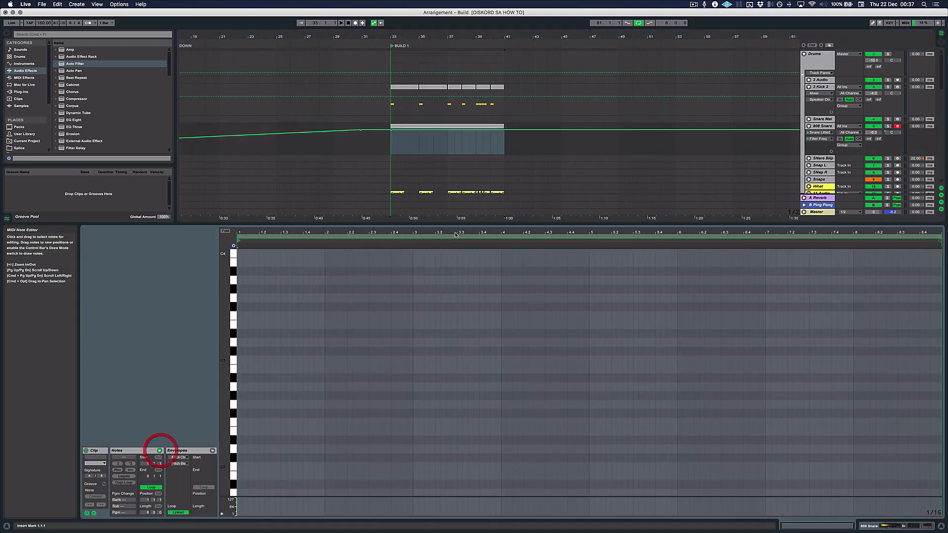
{"action": "left_click", "coordinate": [391, 144]}
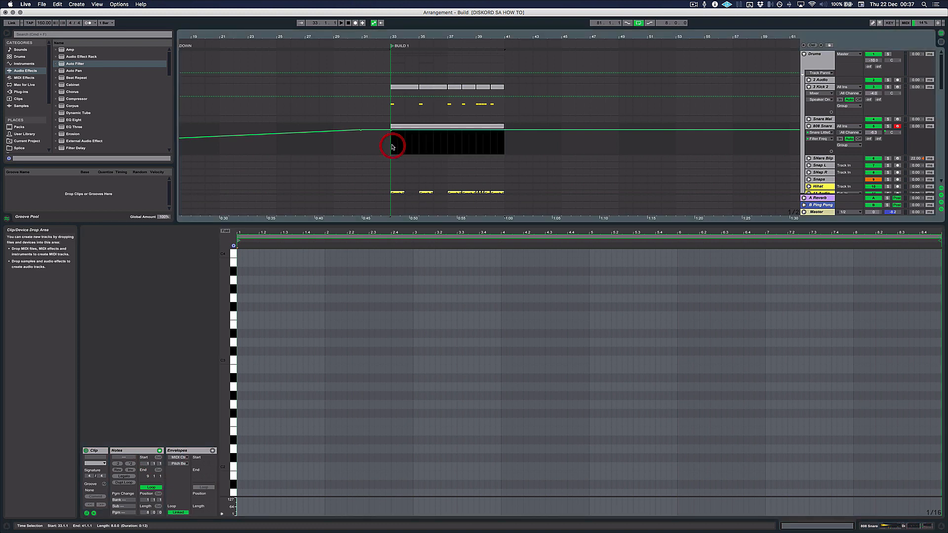
{"action": "left_click", "coordinate": [423, 128]}
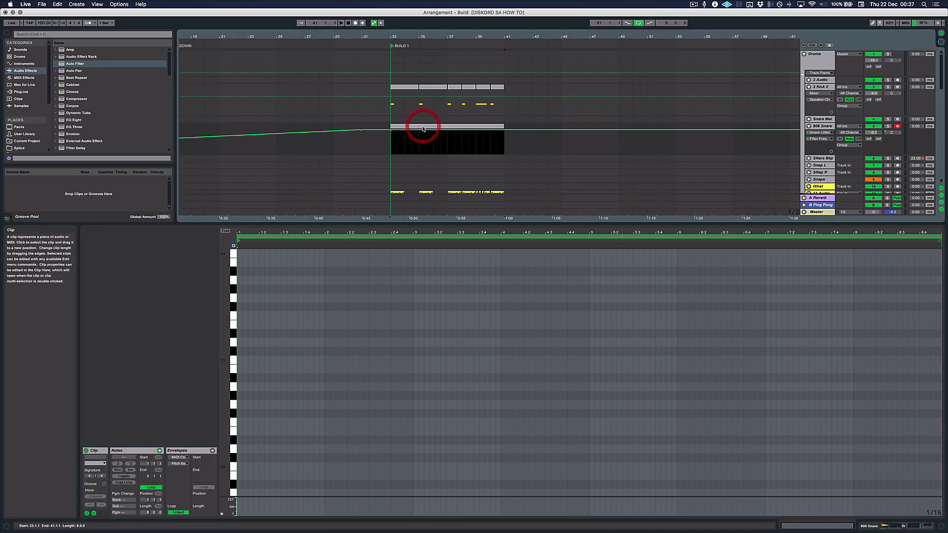
- Add a sixteenth-long C3 note at the snare clip's start and copy it into four hits spaced an eighth apart
{"action": "double_click", "coordinate": [237, 361]}
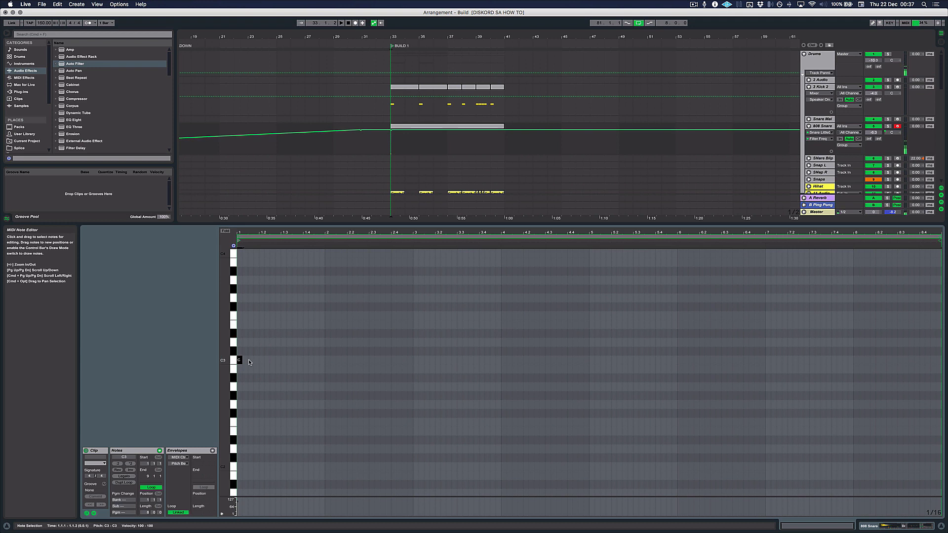
{"action": "key", "text": "space"}
{"action": "left_click_drag", "start_coordinate": [263, 350], "coordinate": [224, 364]}
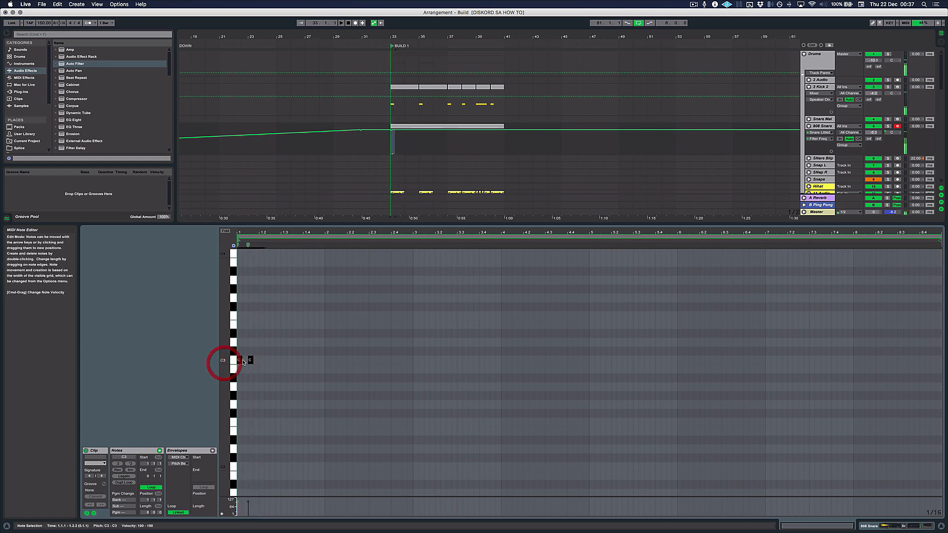
{"action": "left_click", "coordinate": [266, 360]}
{"action": "key", "text": "super+v"}
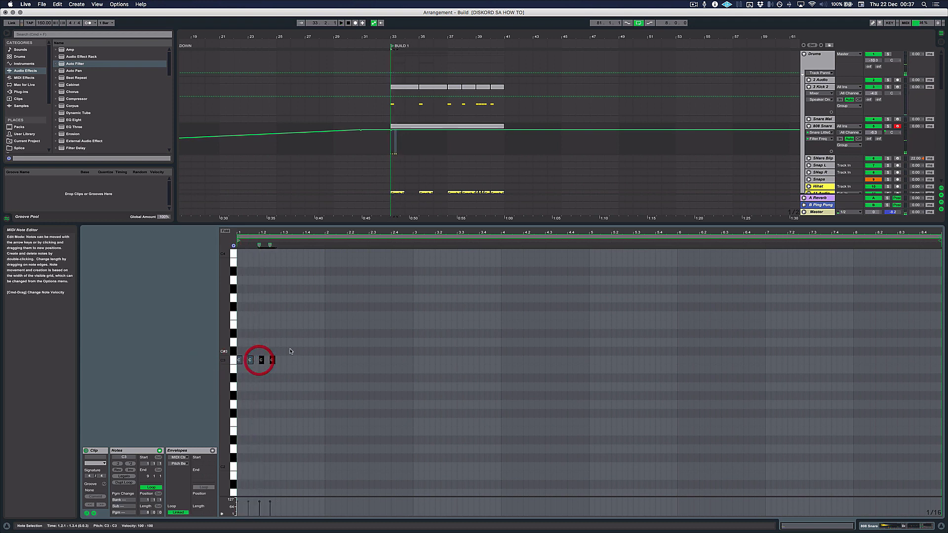
- Fill the snare clip's first four bars with eighth-spaced C3 hits and bars 5 and 6 with continuous sixteenth notes
{"action": "mouse_move", "coordinate": [291, 351]}
{"action": "left_mouse_down"}
{"action": "mouse_move", "coordinate": [231, 374]}
{"action": "mouse_move", "coordinate": [238, 364]}
{"action": "mouse_move", "coordinate": [284, 364]}
{"action": "left_mouse_up"}
{"action": "left_click_drag", "start_coordinate": [379, 325], "coordinate": [327, 361]}
{"action": "left_click_drag", "start_coordinate": [473, 344], "coordinate": [599, 363]}
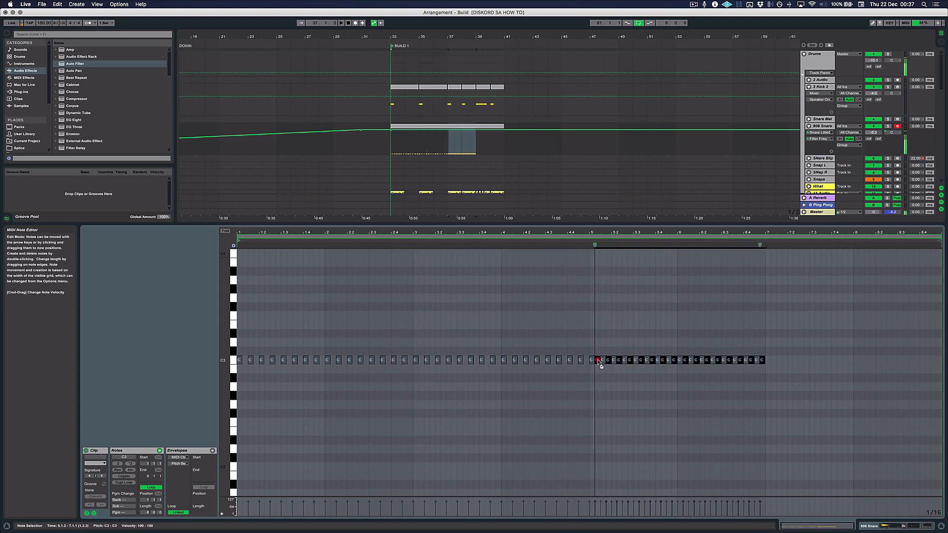
- Extend the C3 snare hits through bar 7, shorten them to thirty-second notes and copy them into the gaps between
{"action": "left_click_drag", "start_coordinate": [783, 345], "coordinate": [769, 361]}
{"action": "double_click", "coordinate": [807, 242]}
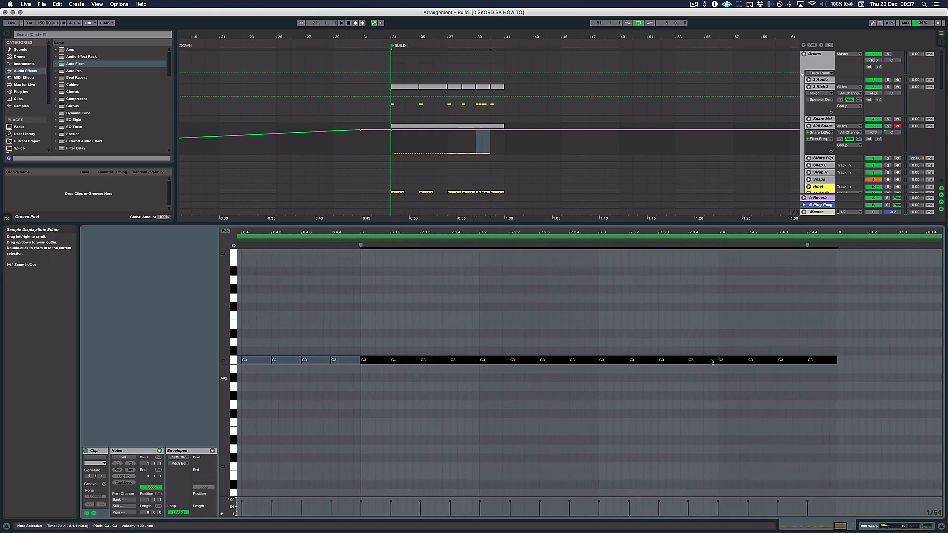
{"action": "left_click_drag", "start_coordinate": [824, 361], "coordinate": [821, 360]}
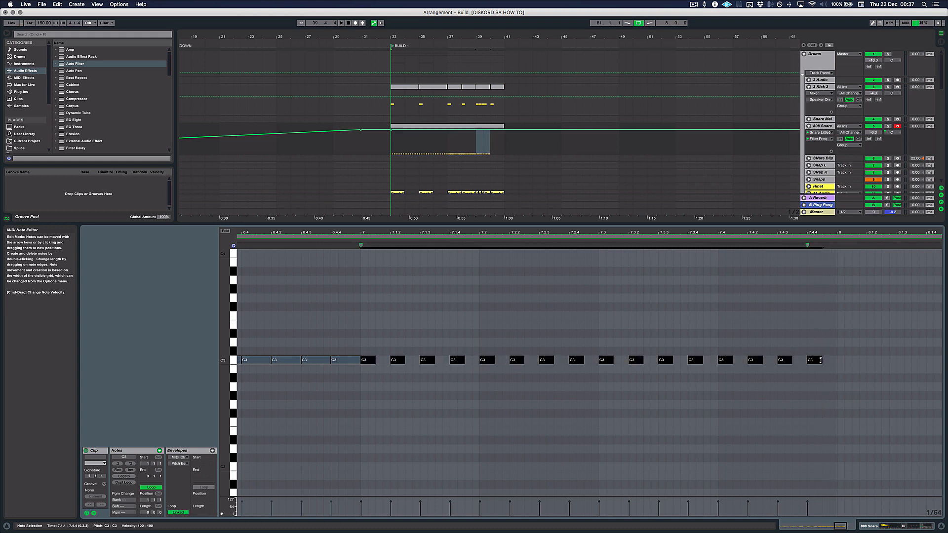
{"action": "left_click_drag", "start_coordinate": [375, 363], "coordinate": [387, 366]}
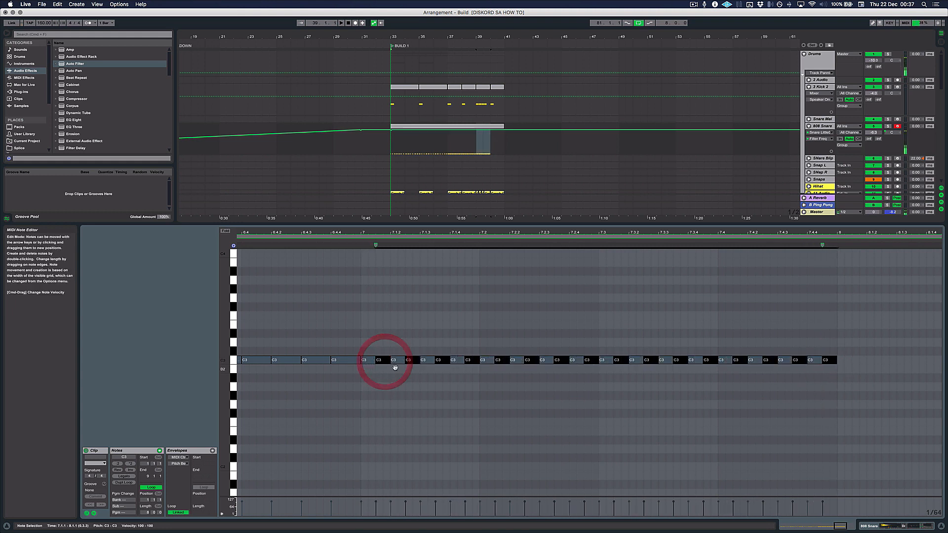
- Play back BUILD 1 to check the accelerating 808 snare roll
{"action": "scroll", "coordinate": [401, 368], "scroll_direction": "down", "scroll_amount": 5}
{"action": "scroll", "coordinate": [402, 368], "scroll_direction": "up", "scroll_amount": 2}
{"action": "scroll", "coordinate": [413, 367], "scroll_direction": "left", "scroll_amount": 3}
{"action": "scroll", "coordinate": [423, 367], "scroll_direction": "down", "scroll_amount": 2}
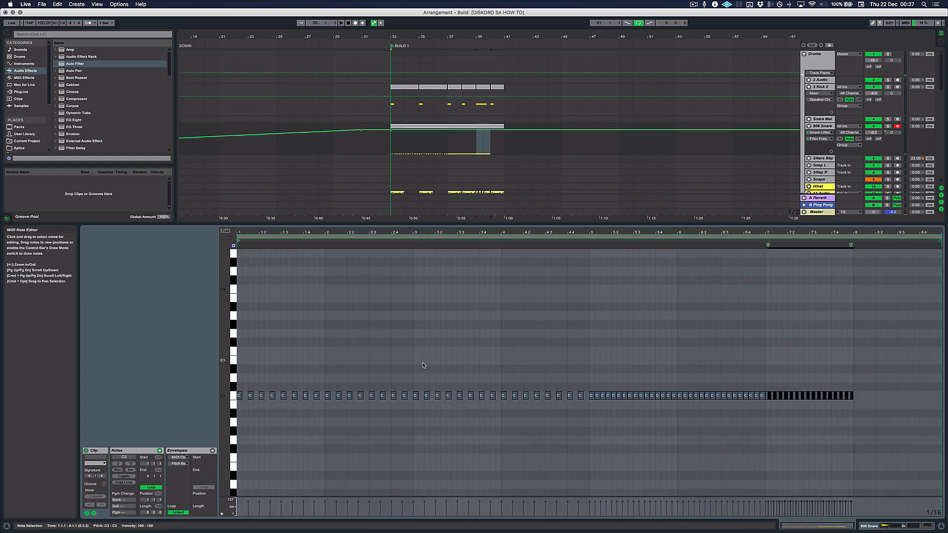
{"action": "scroll", "coordinate": [419, 365], "scroll_direction": "down", "scroll_amount": 2}
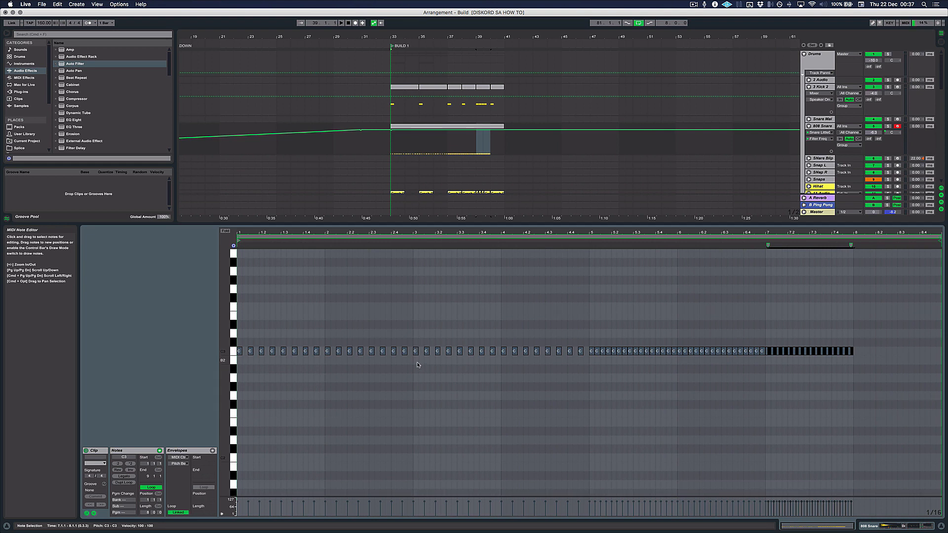
{"action": "scroll", "coordinate": [474, 382], "scroll_direction": "down", "scroll_amount": 2}
{"action": "key", "text": "space"}
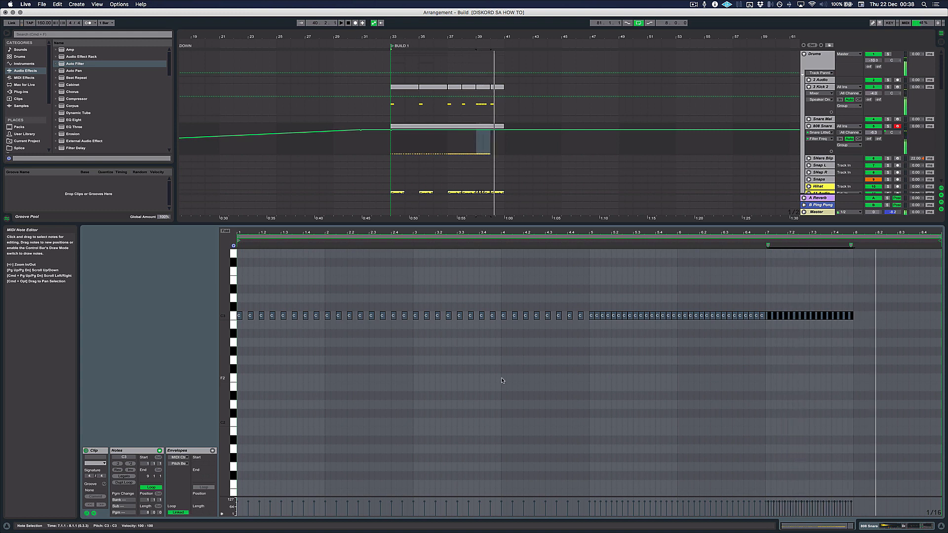
- Draw a pitch bend envelope in the snare clip falling from maximum at the start to about -4818 at bar 8, and audition it
{"action": "left_click", "coordinate": [212, 450]}
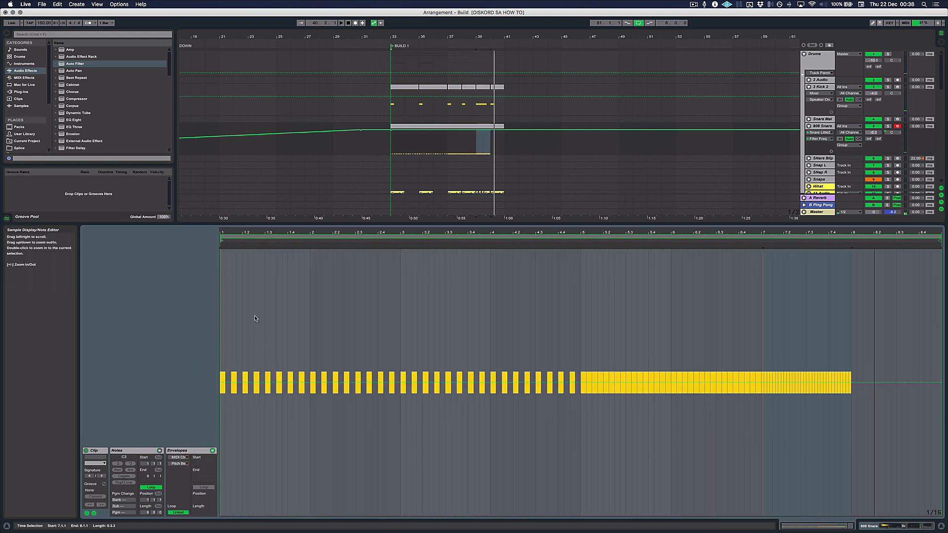
{"action": "left_click_drag", "start_coordinate": [232, 385], "coordinate": [232, 249]}
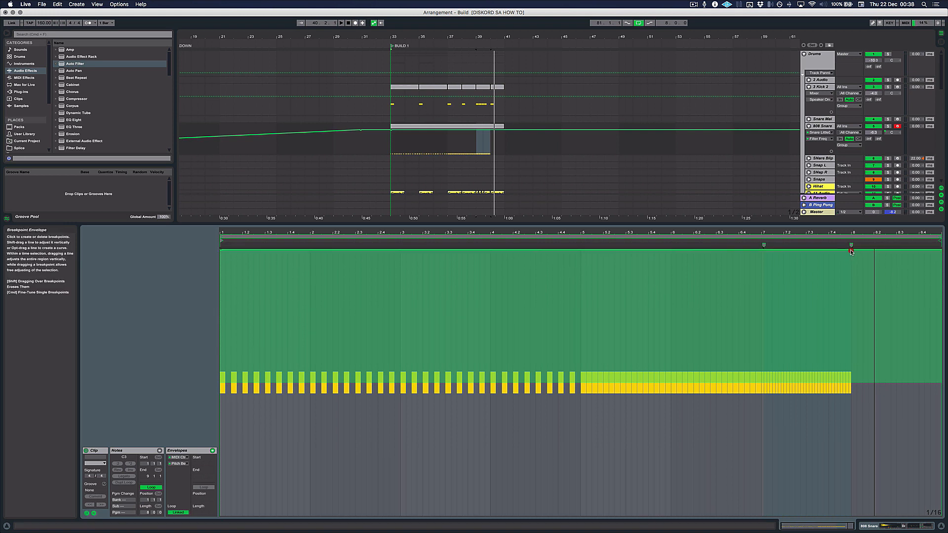
{"action": "left_click_drag", "start_coordinate": [851, 250], "coordinate": [851, 461]}
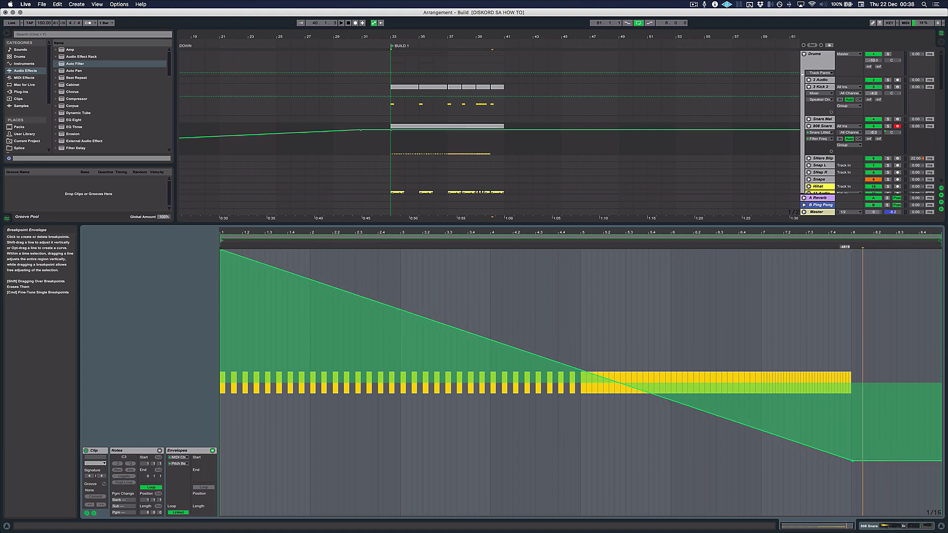
{"action": "key", "text": "space"}
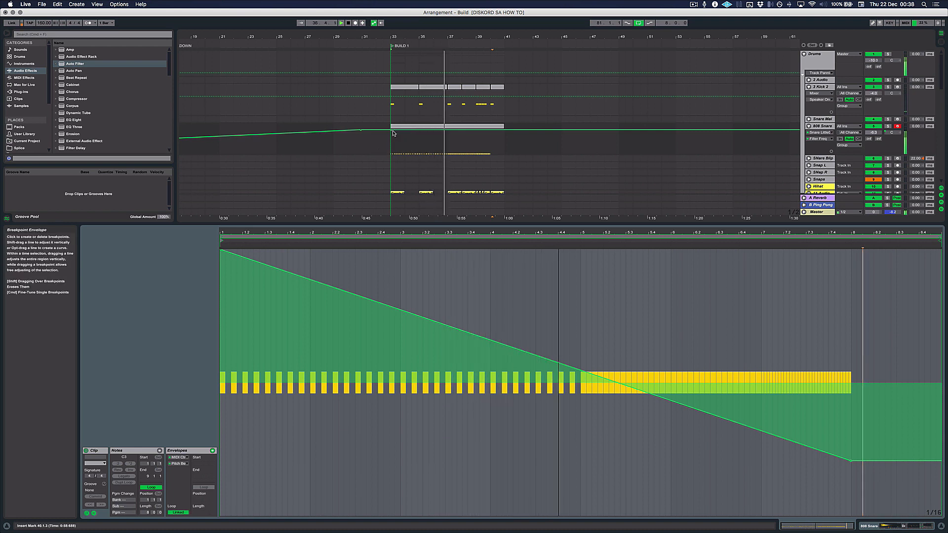
- Dip the 808 Snare filter frequency automation at the BUILD 1 marker and ramp it back to its upper level at bar 40
{"action": "left_click_drag", "start_coordinate": [392, 132], "coordinate": [394, 143]}
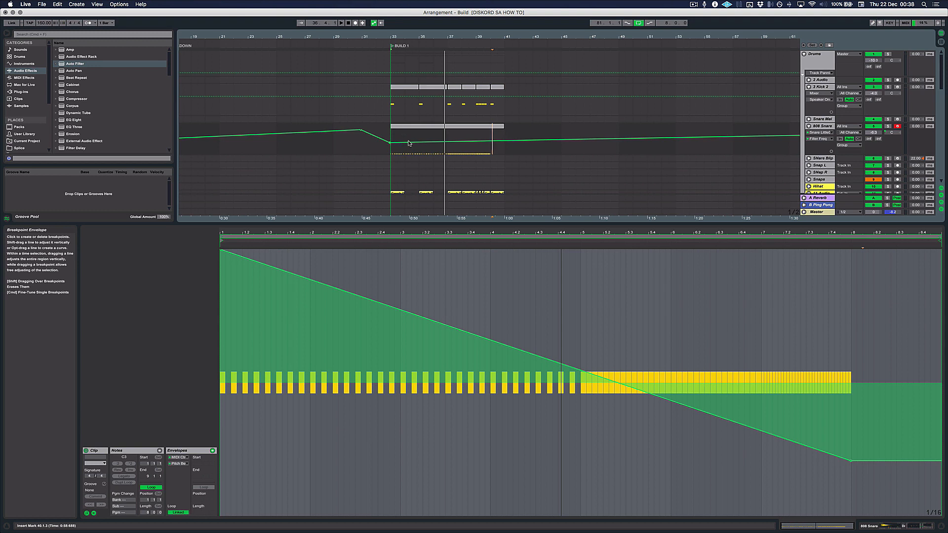
{"action": "mouse_move", "coordinate": [408, 144]}
{"action": "left_mouse_down"}
{"action": "mouse_move", "coordinate": [413, 153]}
{"action": "mouse_move", "coordinate": [415, 145]}
{"action": "left_mouse_up"}
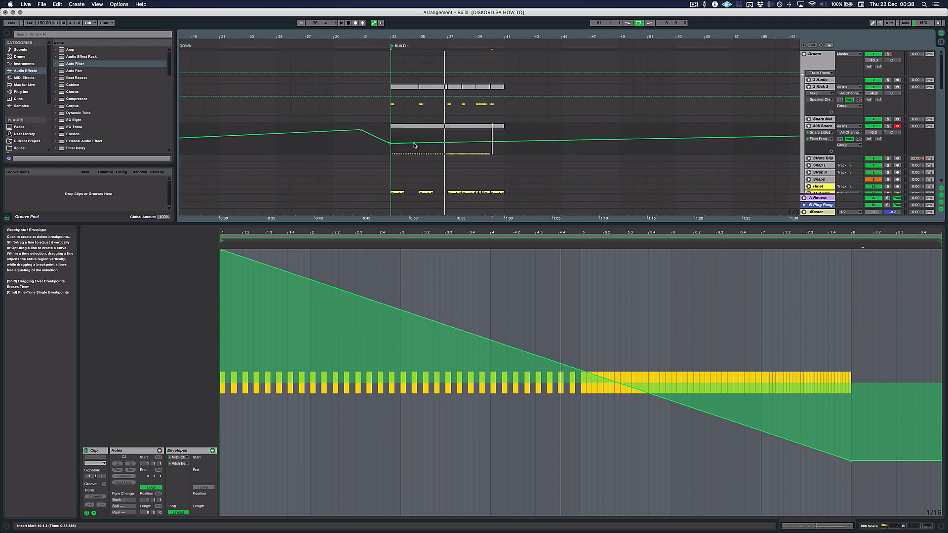
{"action": "left_click_drag", "start_coordinate": [492, 142], "coordinate": [493, 131]}
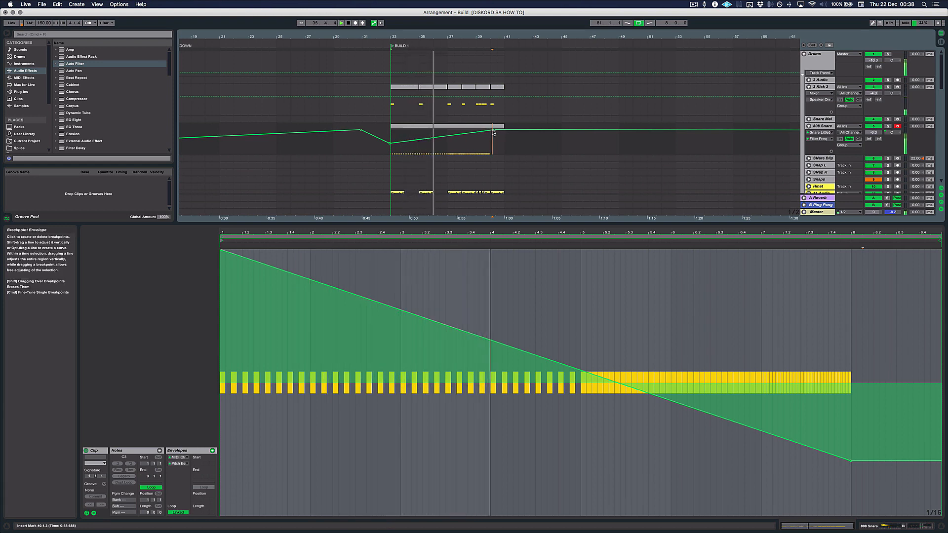
- Hide the clip detail view to enlarge the arrangement and look over the tracks below the snare
{"action": "scroll", "coordinate": [467, 139], "scroll_direction": "down", "scroll_amount": 3}
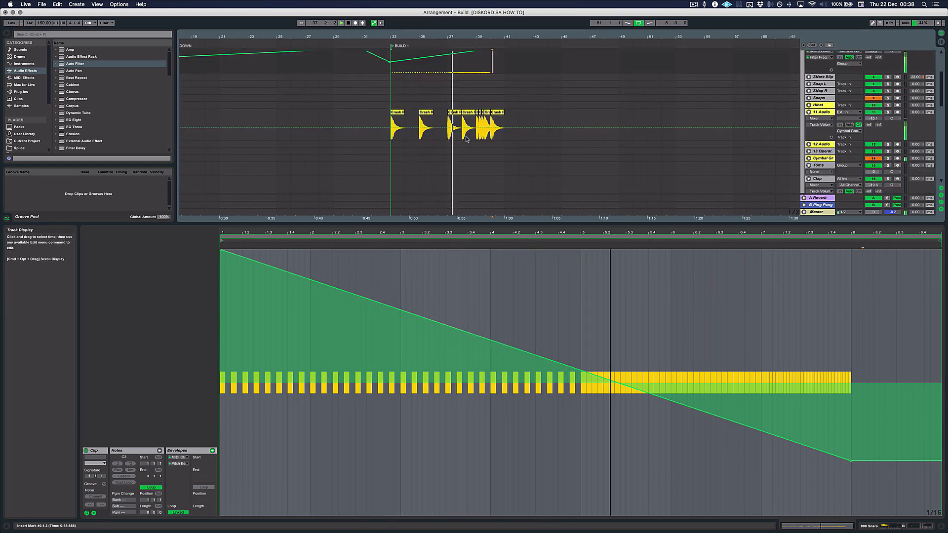
{"action": "key", "text": "super+alt+l"}
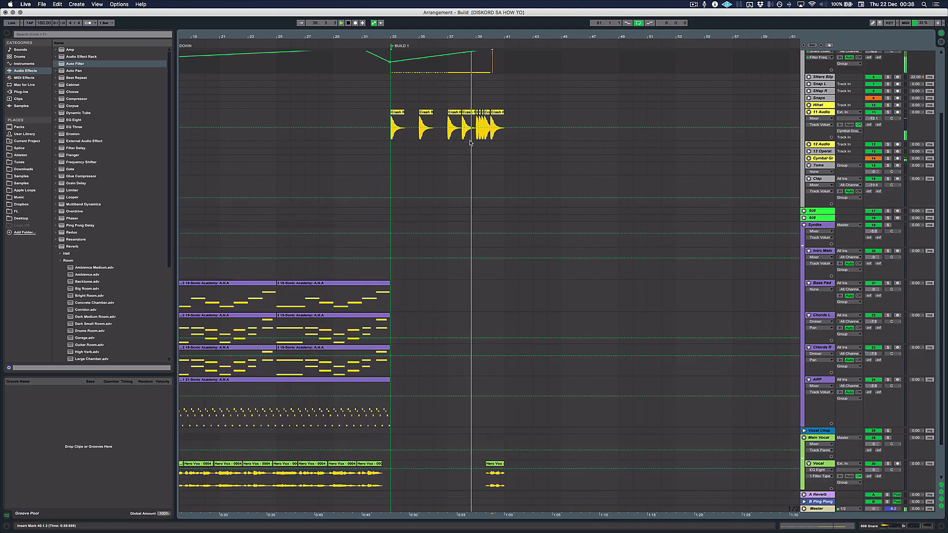
{"action": "scroll", "coordinate": [453, 166], "scroll_direction": "down", "scroll_amount": 1}
{"action": "scroll", "coordinate": [453, 165], "scroll_direction": "down", "scroll_amount": 2}
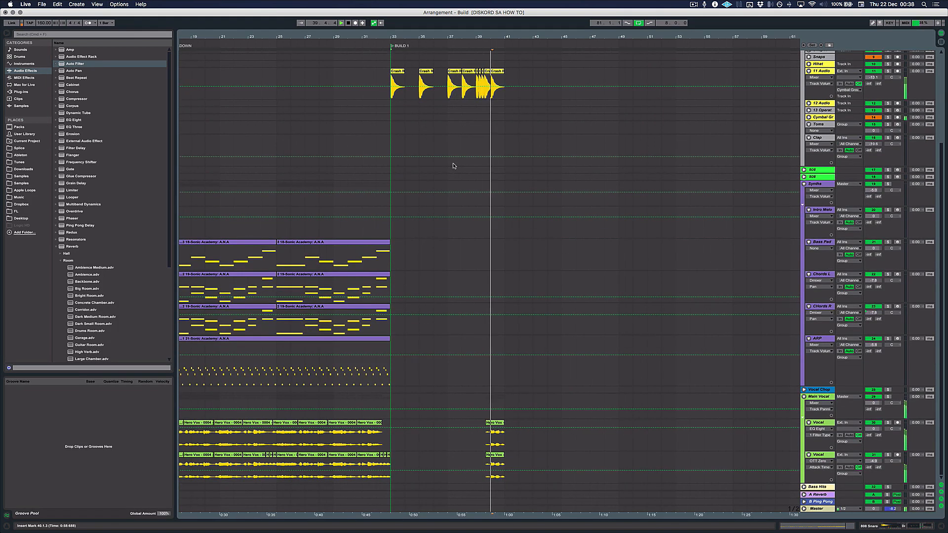
{"action": "scroll", "coordinate": [453, 166], "scroll_direction": "up", "scroll_amount": 8}
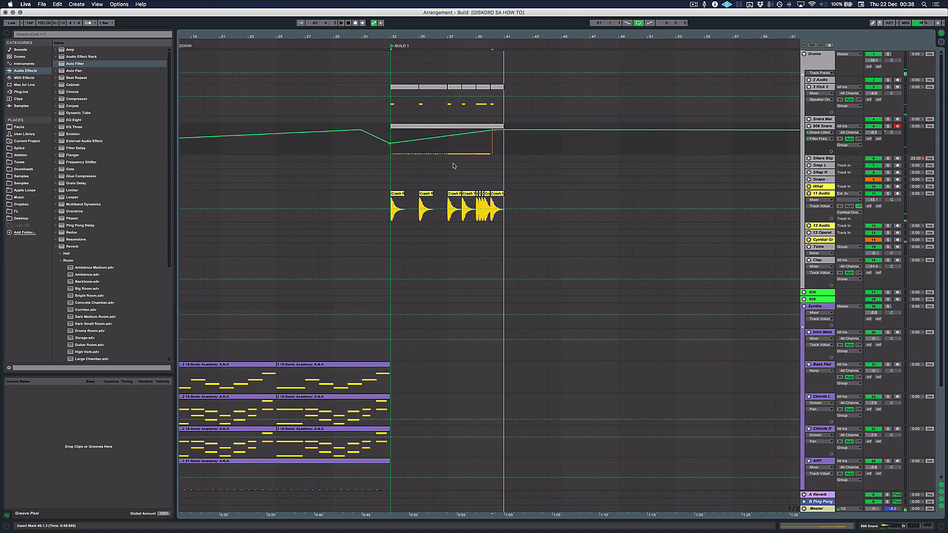
- Copy the intro's Clap clips from bars 9 to 16 to the start of BUILD 1 at bar 33
{"action": "scroll", "coordinate": [443, 169], "scroll_direction": "down", "scroll_amount": 3}
{"action": "scroll", "coordinate": [436, 175], "scroll_direction": "down", "scroll_amount": 2}
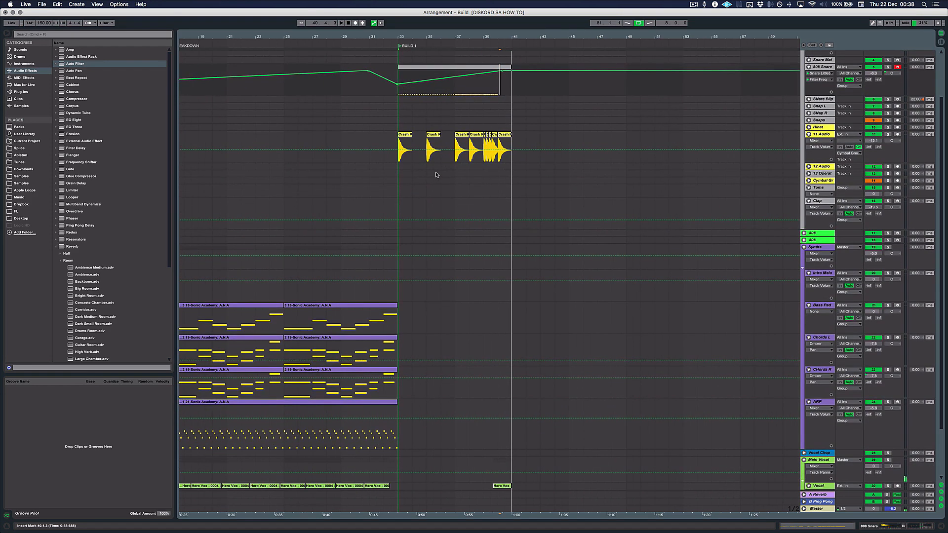
{"action": "scroll", "coordinate": [437, 175], "scroll_direction": "down", "scroll_amount": 5}
{"action": "scroll", "coordinate": [436, 172], "scroll_direction": "down", "scroll_amount": 3}
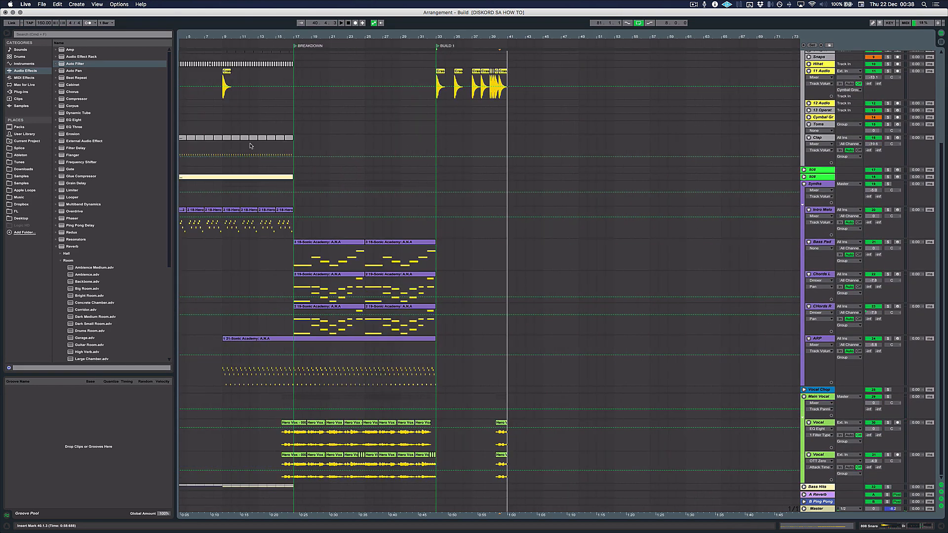
{"action": "left_click", "coordinate": [284, 137]}
{"action": "left_click", "coordinate": [227, 137], "text": "shift"}
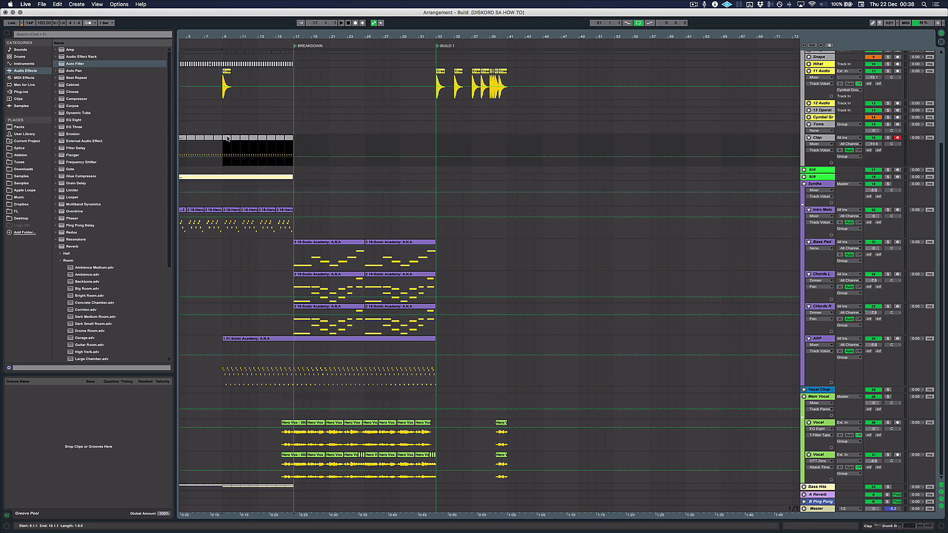
{"action": "left_click_drag", "start_coordinate": [227, 138], "coordinate": [442, 144]}
{"action": "key", "text": "z"}
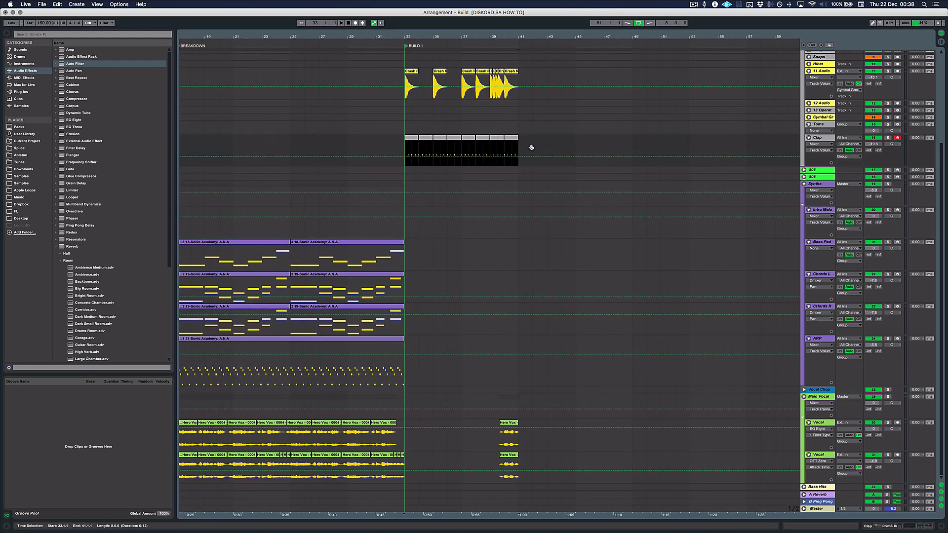
- Delete the copied Clap clip in bar 40 at the end of BUILD 1
{"action": "left_click", "coordinate": [546, 140]}
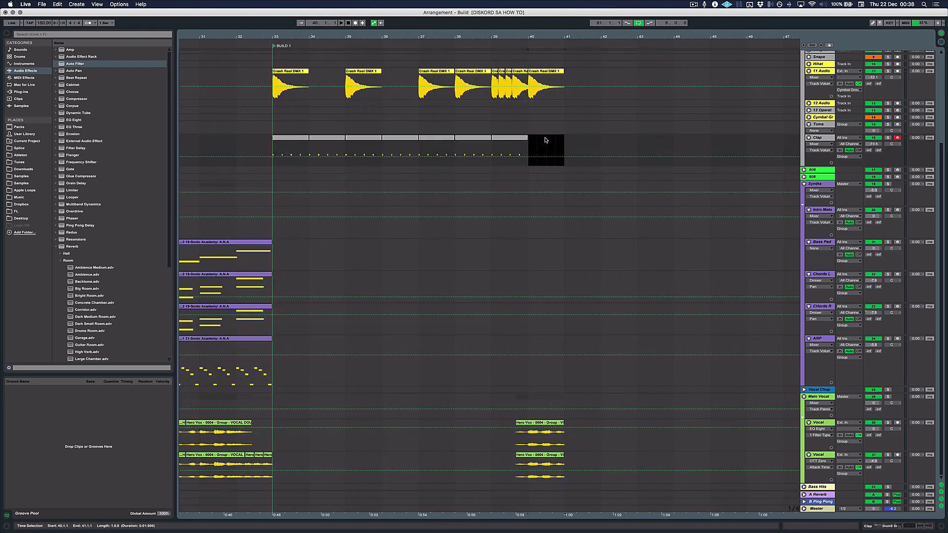
{"action": "key", "text": "Delete"}
{"action": "left_click", "coordinate": [278, 133]}
{"action": "left_click", "coordinate": [300, 141]}
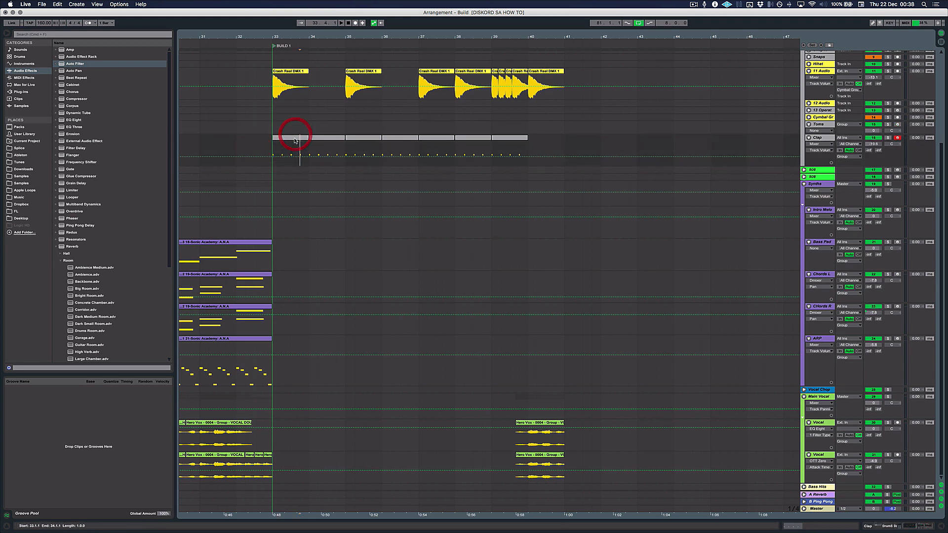
- Play back BUILD 1 and set the Clap track's volume to -17.6 dB
{"action": "key", "text": "space"}
{"action": "left_click", "coordinate": [290, 138]}
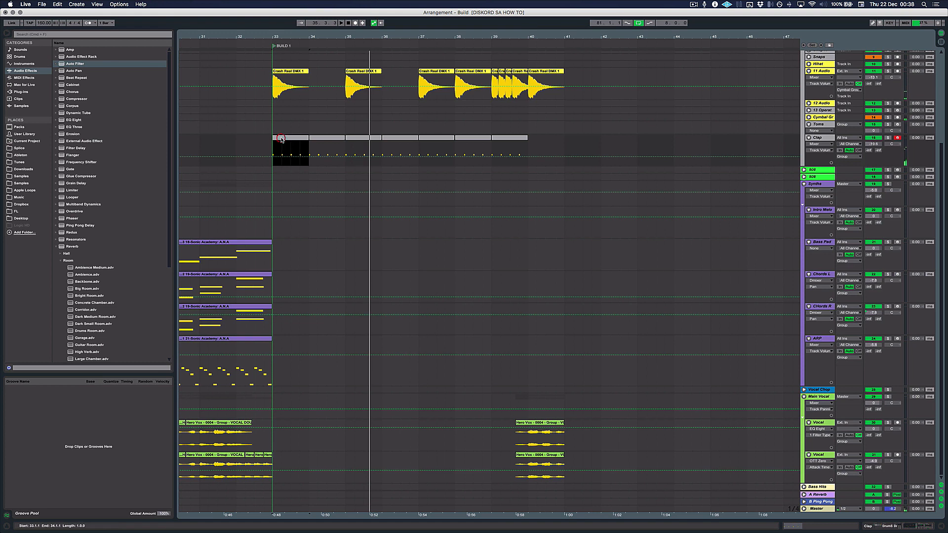
{"action": "key", "text": "space"}
{"action": "left_click_drag", "start_coordinate": [879, 145], "coordinate": [880, 142]}
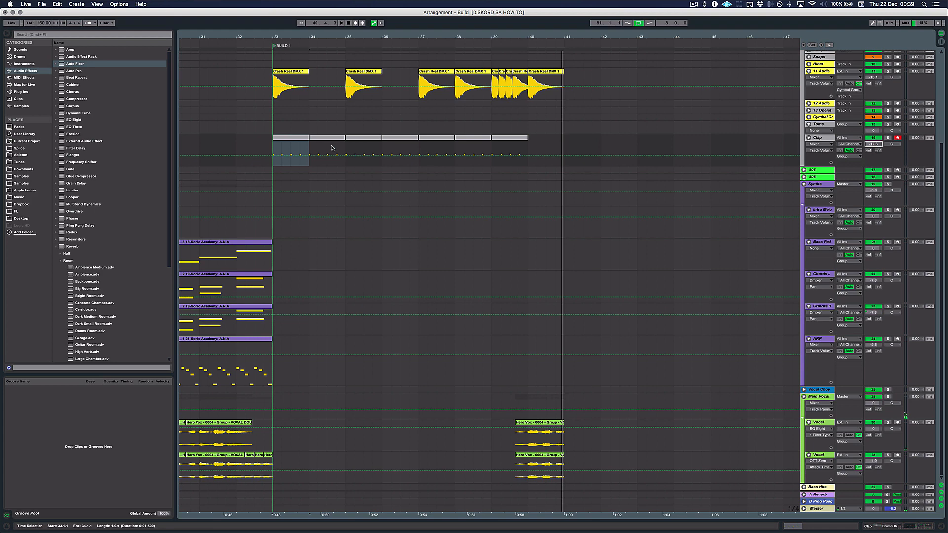
- Locate the existing drum section around bars 81 to 89 and select its 808 Snare clip at bar 84
{"action": "scroll", "coordinate": [348, 180], "scroll_direction": "up", "scroll_amount": 5}
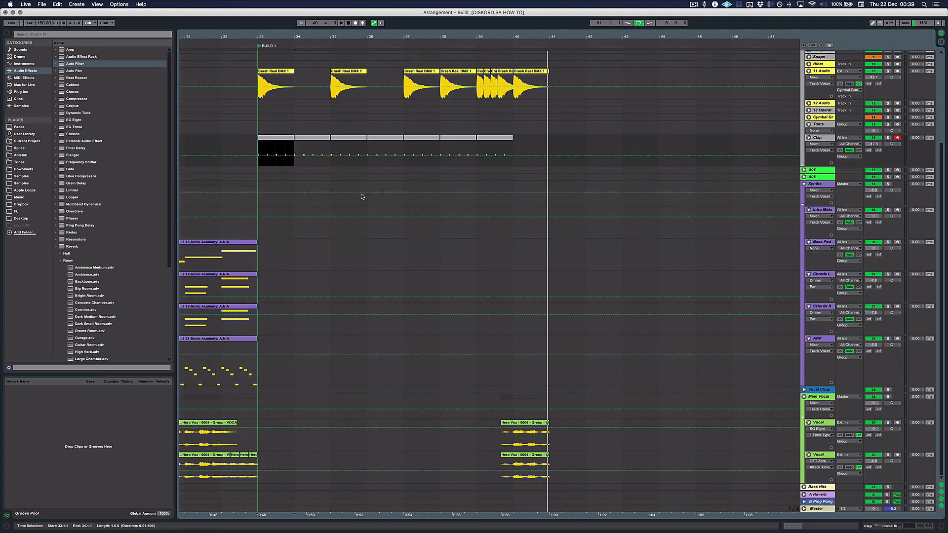
{"action": "scroll", "coordinate": [362, 196], "scroll_direction": "down", "scroll_amount": 4}
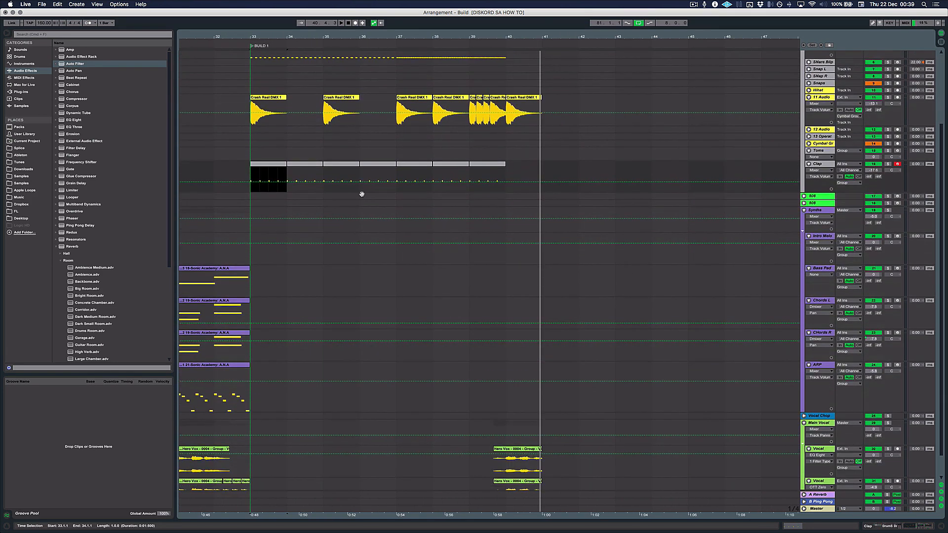
{"action": "key", "text": "minus"}
{"action": "scroll", "coordinate": [364, 196], "scroll_direction": "down", "scroll_amount": 1}
{"action": "scroll", "coordinate": [363, 196], "scroll_direction": "up", "scroll_amount": 5}
{"action": "key", "text": "minus"}
{"action": "key", "text": "minus"}
{"action": "key", "text": "minus"}
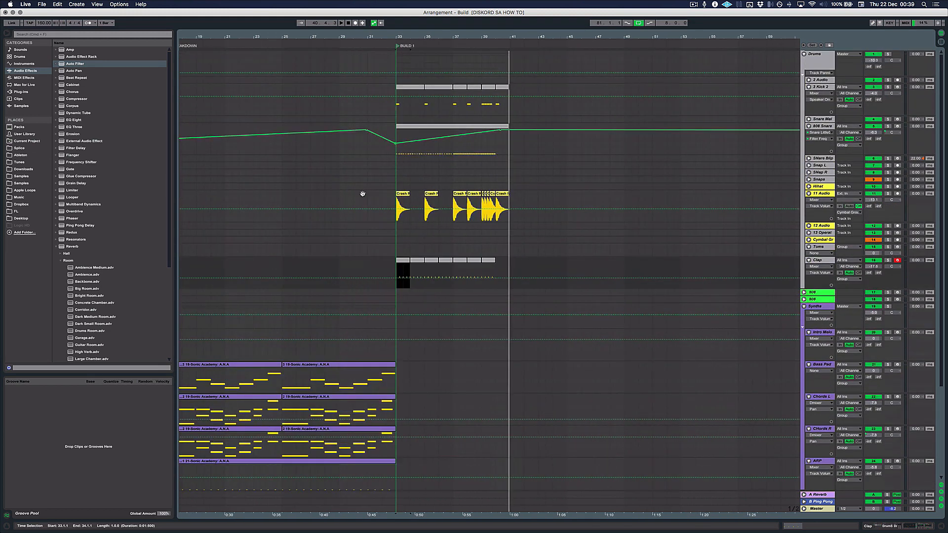
{"action": "scroll", "coordinate": [470, 172], "scroll_direction": "down", "scroll_amount": 1}
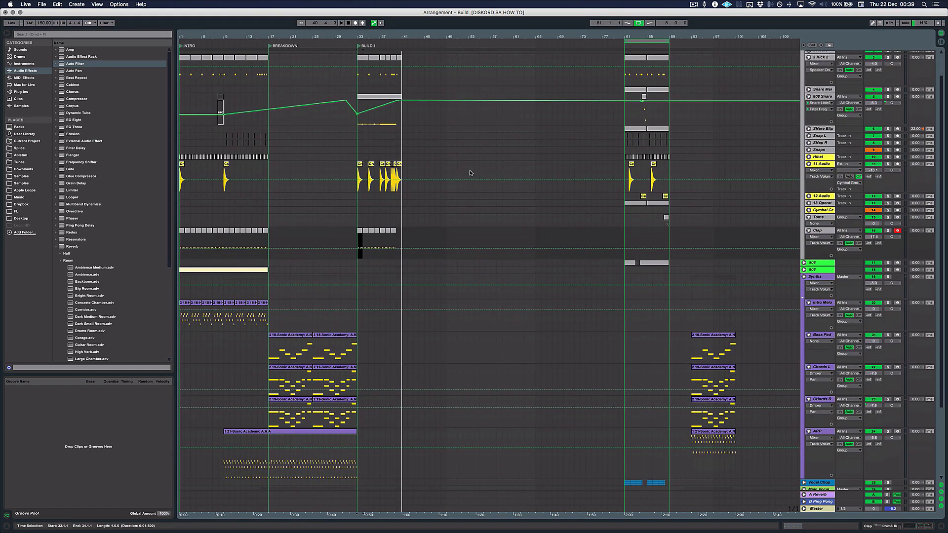
{"action": "left_click", "coordinate": [642, 97]}
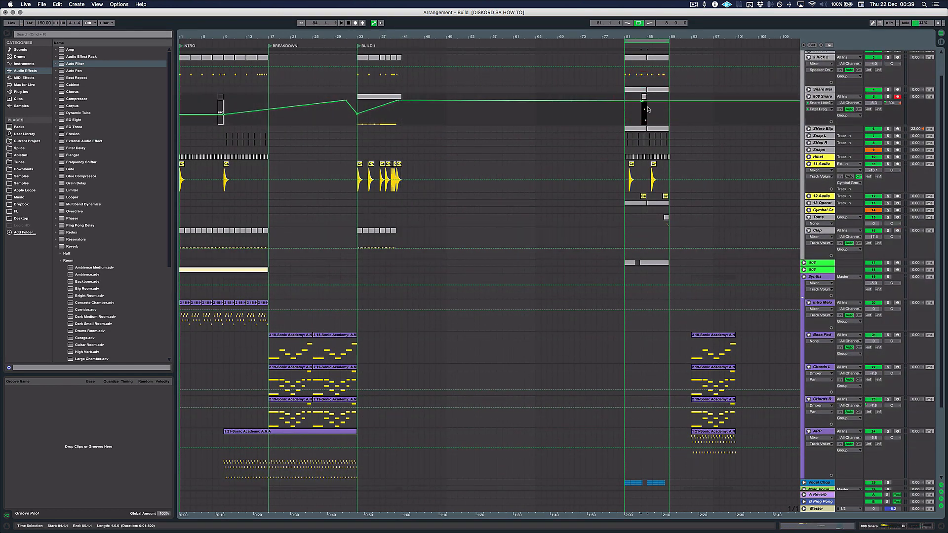
- Copy the one-bar Toms clip from the end of the looped section to bar 40 on the Toms track
{"action": "scroll", "coordinate": [649, 110], "scroll_direction": "down", "scroll_amount": 2}
{"action": "left_click", "coordinate": [666, 158]}
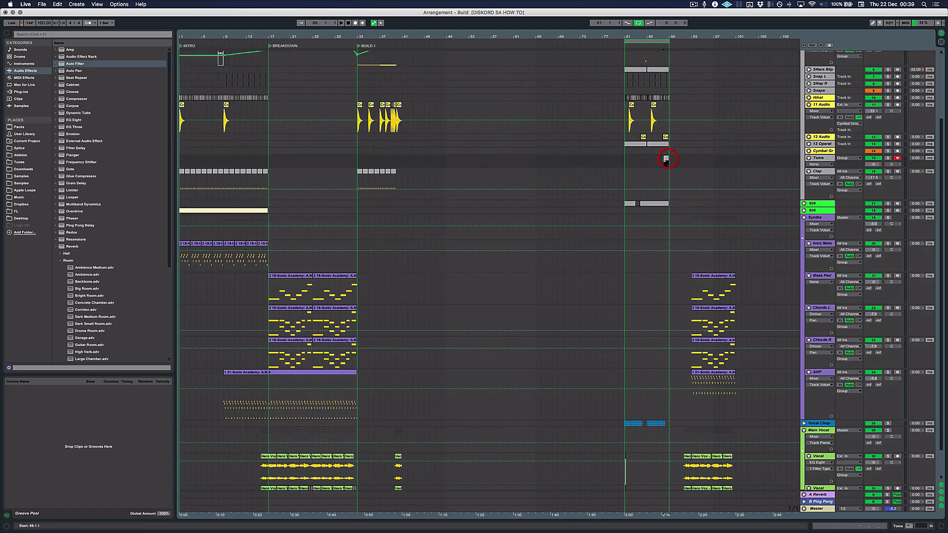
{"action": "left_click", "coordinate": [397, 162]}
{"action": "key", "text": "super+v"}
- Play back the end of BUILD 1 and place the insert marker at bar 41 on the Clap track
{"action": "key", "text": "space"}
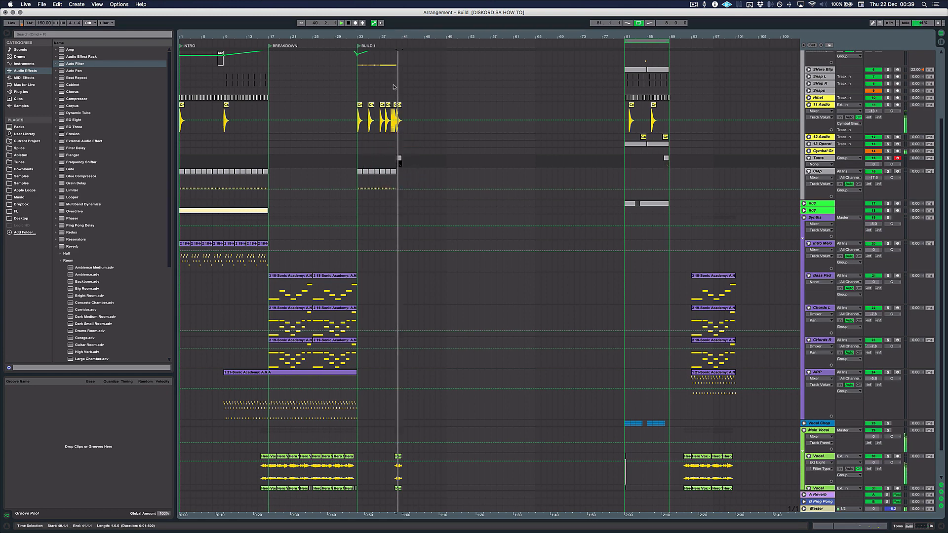
{"action": "key", "text": "space"}
{"action": "left_click_drag", "start_coordinate": [377, 38], "coordinate": [393, 93]}
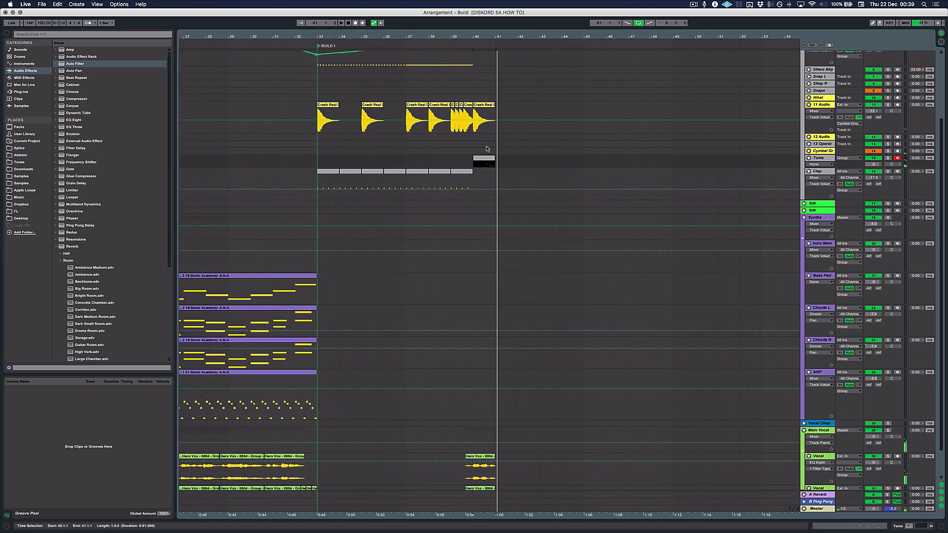
{"action": "left_click", "coordinate": [495, 176]}
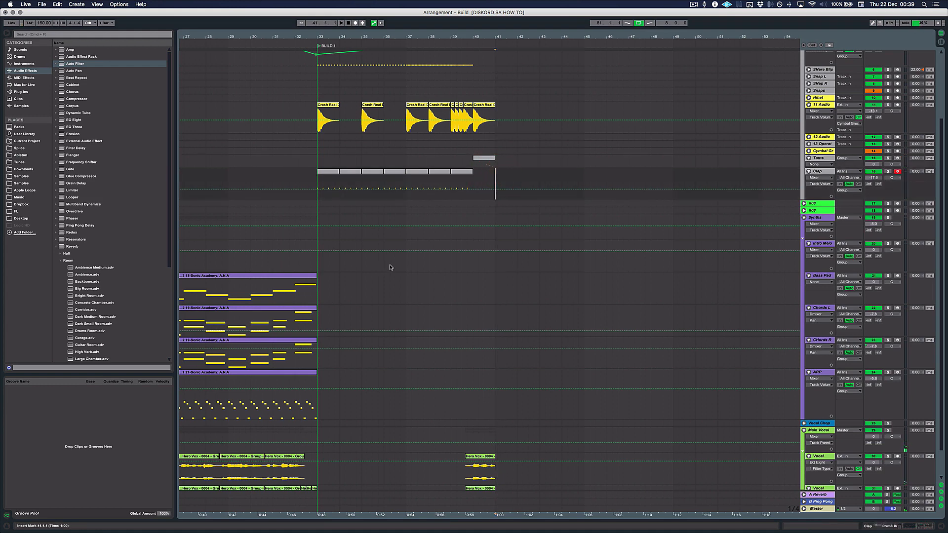
- Copy the eight-bar Bass Pad clip at bar 25 to the start of BUILD 1 at bar 33
{"action": "scroll", "coordinate": [400, 260], "scroll_direction": "down", "scroll_amount": 2}
{"action": "scroll", "coordinate": [394, 262], "scroll_direction": "left", "scroll_amount": 5}
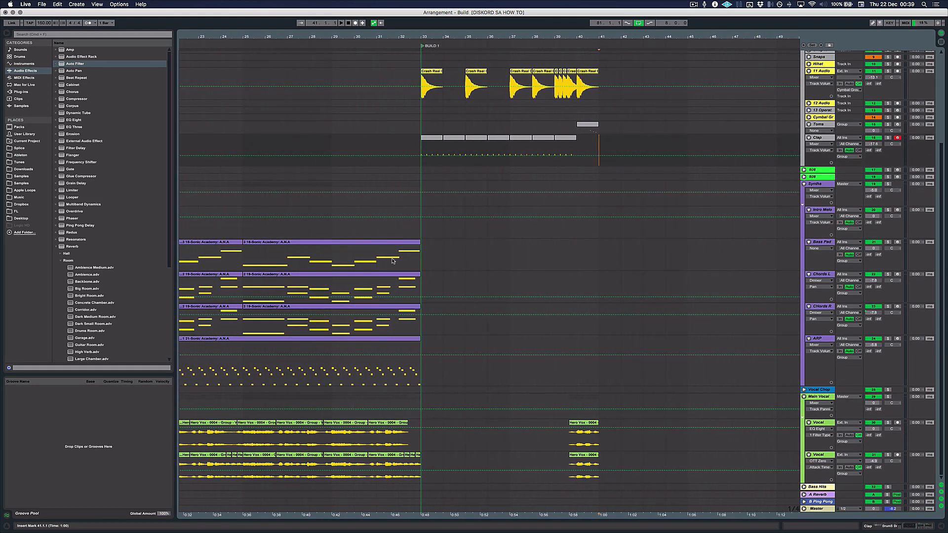
{"action": "scroll", "coordinate": [444, 261], "scroll_direction": "right", "scroll_amount": 3}
{"action": "left_click", "coordinate": [271, 244]}
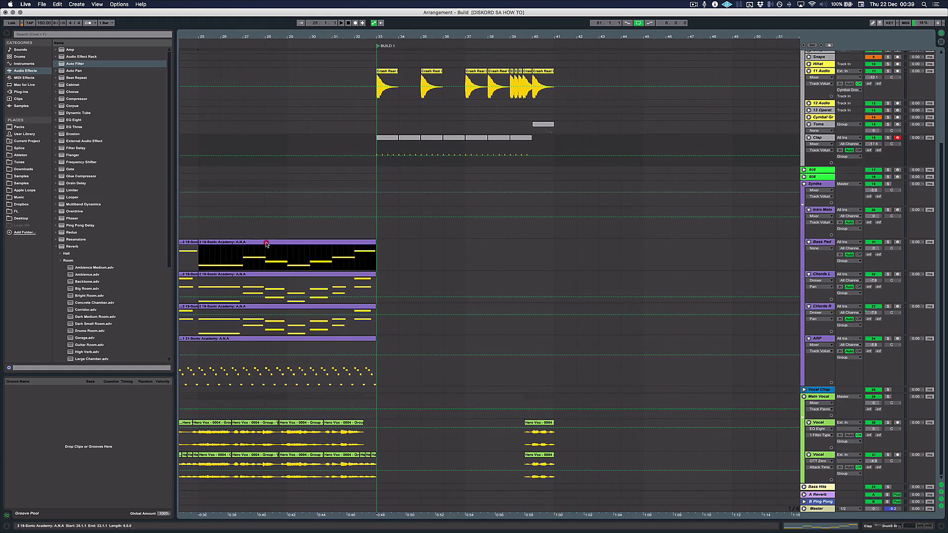
{"action": "left_click_drag", "start_coordinate": [252, 243], "coordinate": [431, 247]}
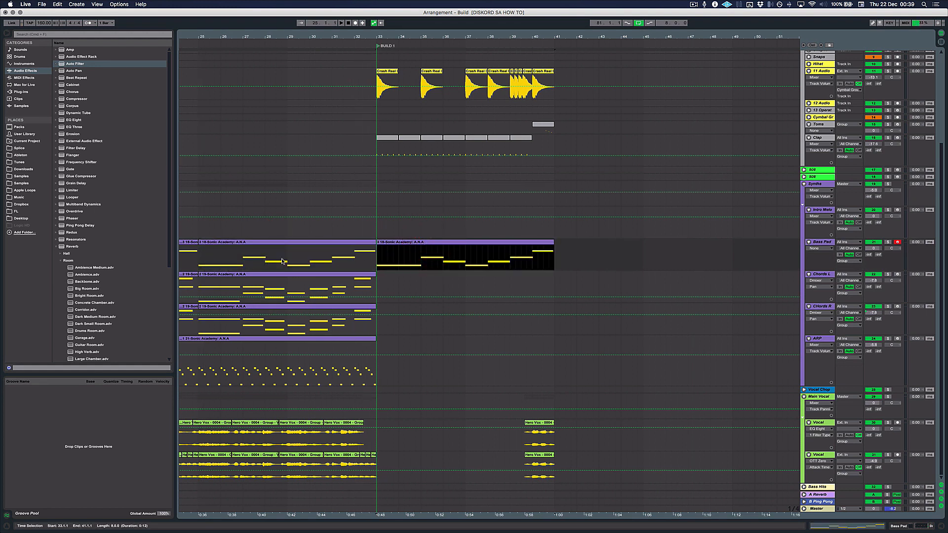
- Play back the transition into BUILD 1 from bar 29, with the insert marker on the Bass Pad track
{"action": "left_click", "coordinate": [310, 258]}
{"action": "left_click", "coordinate": [287, 251]}
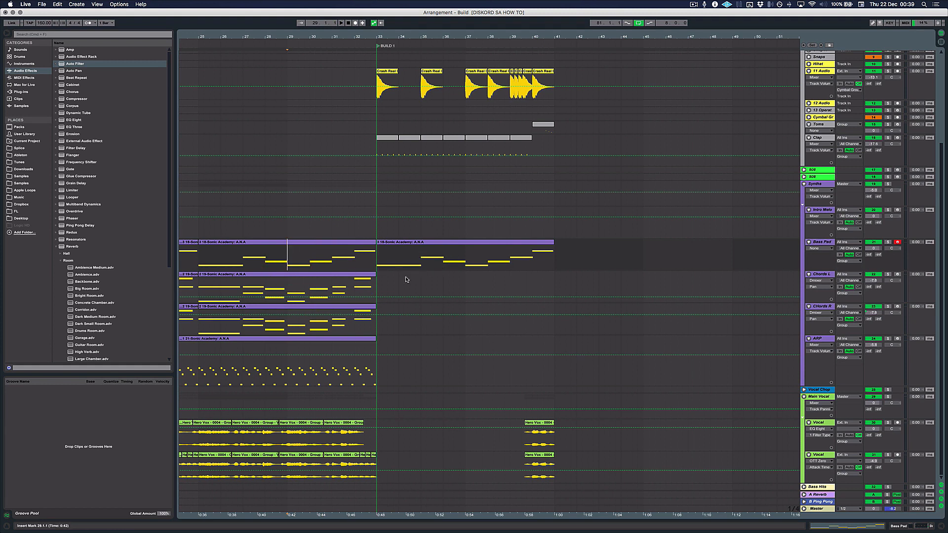
{"action": "left_click", "coordinate": [361, 464]}
{"action": "scroll", "coordinate": [373, 471], "scroll_direction": "up", "scroll_amount": 1}
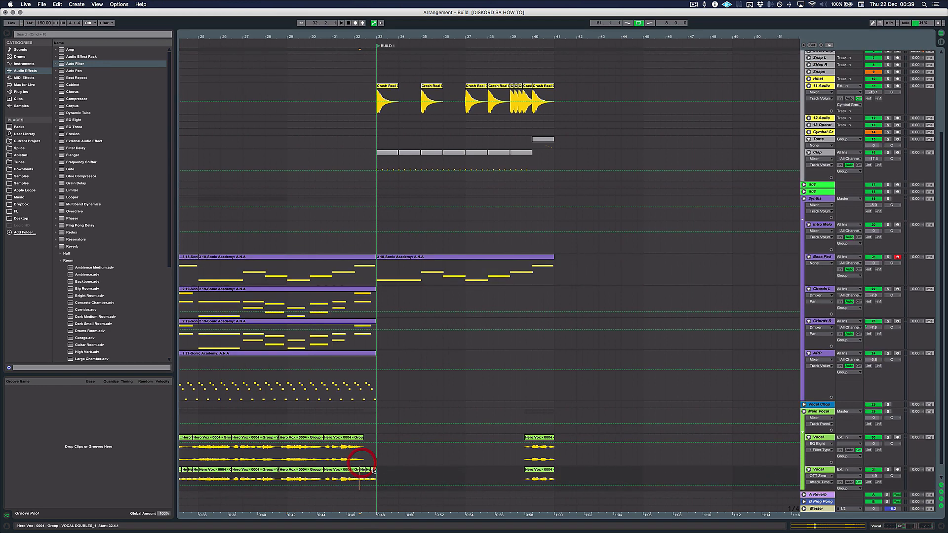
{"action": "scroll", "coordinate": [373, 466], "scroll_direction": "down", "scroll_amount": 1}
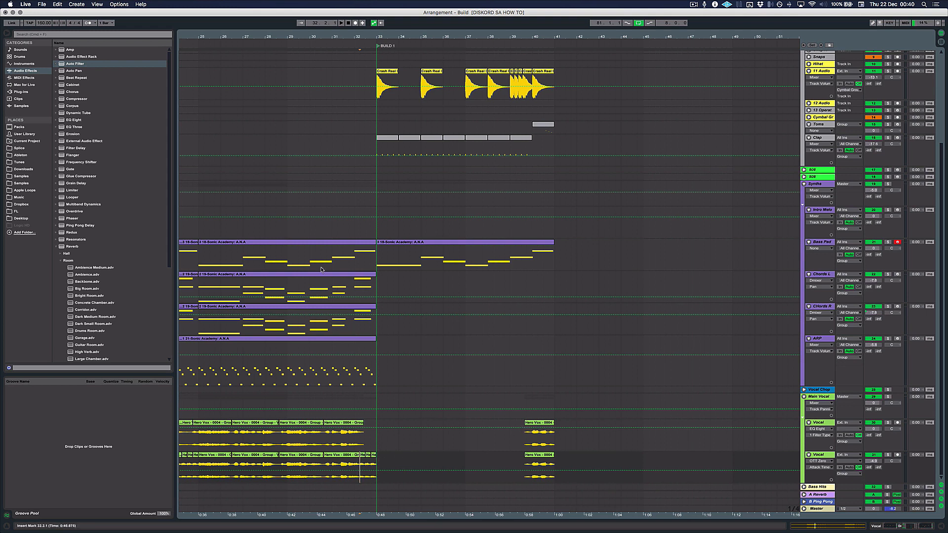
{"action": "left_click", "coordinate": [291, 257]}
{"action": "left_click", "coordinate": [376, 258]}
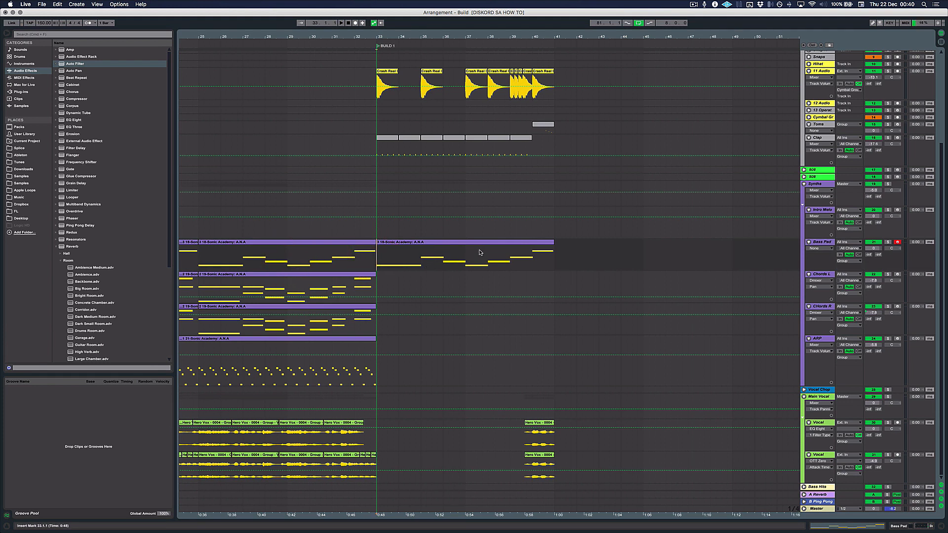
{"action": "left_click", "coordinate": [287, 257]}
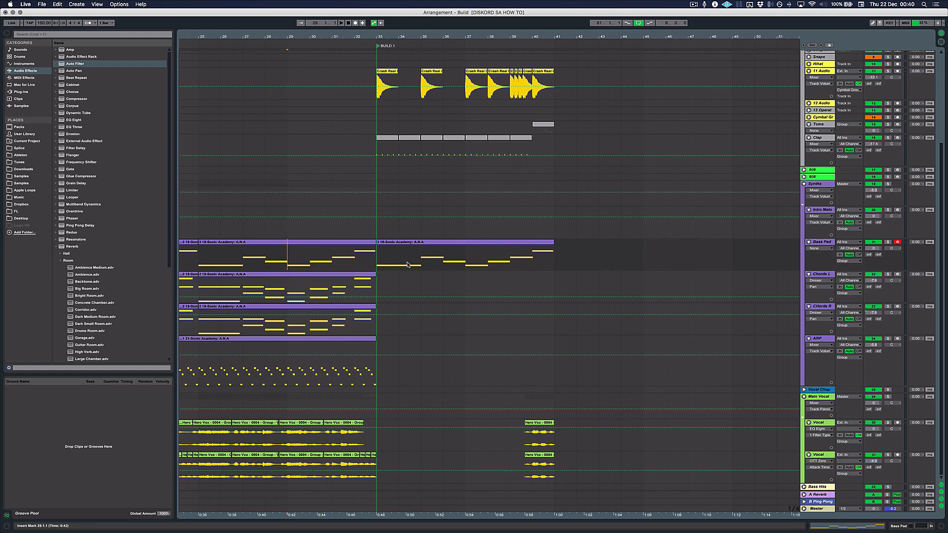
{"action": "left_click", "coordinate": [292, 257]}
{"action": "left_click", "coordinate": [287, 256]}
{"action": "key", "text": "space"}
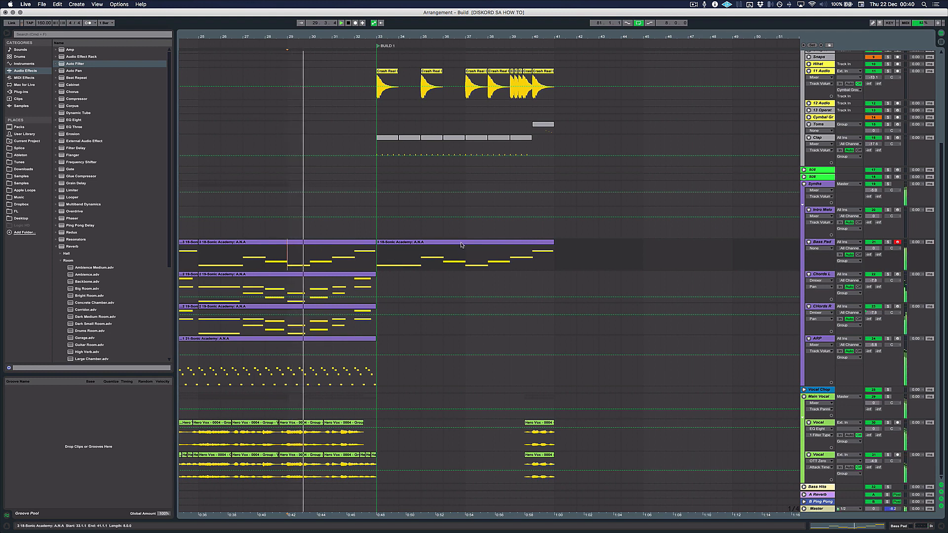
- Delete the last three notes in BUILD 1's Bass Pad clip and extend the final D0 note to the start of clip bar 8
{"action": "left_click", "coordinate": [462, 243]}
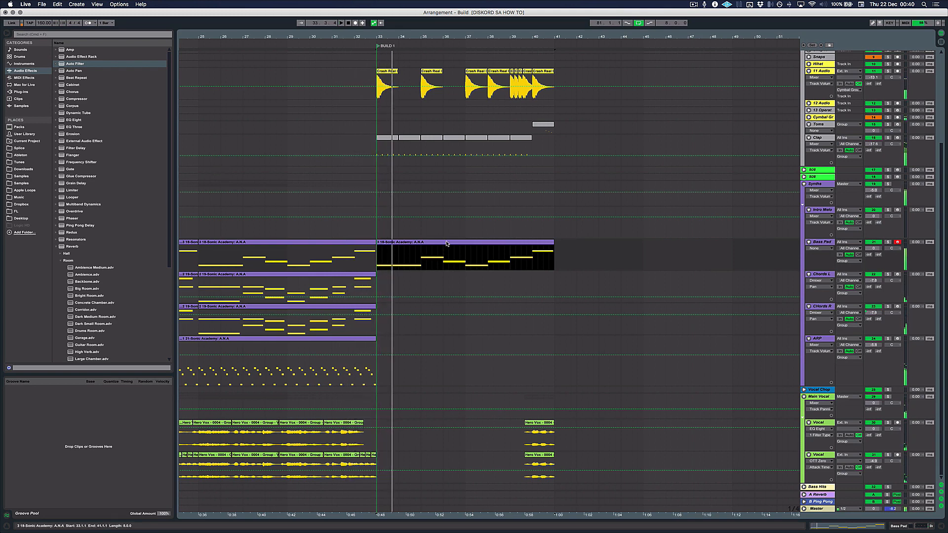
{"action": "double_click", "coordinate": [446, 242]}
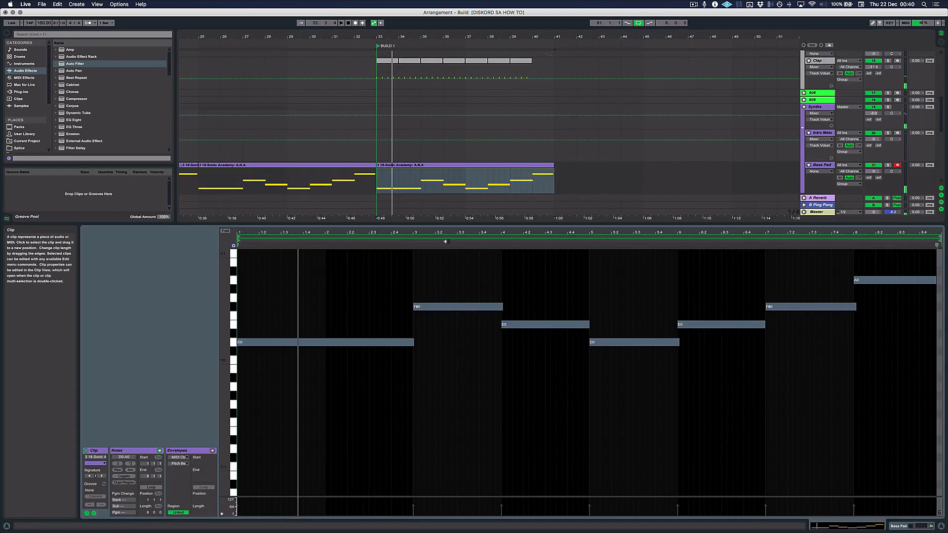
{"action": "left_click", "coordinate": [617, 292]}
{"action": "left_click_drag", "start_coordinate": [678, 266], "coordinate": [876, 362]}
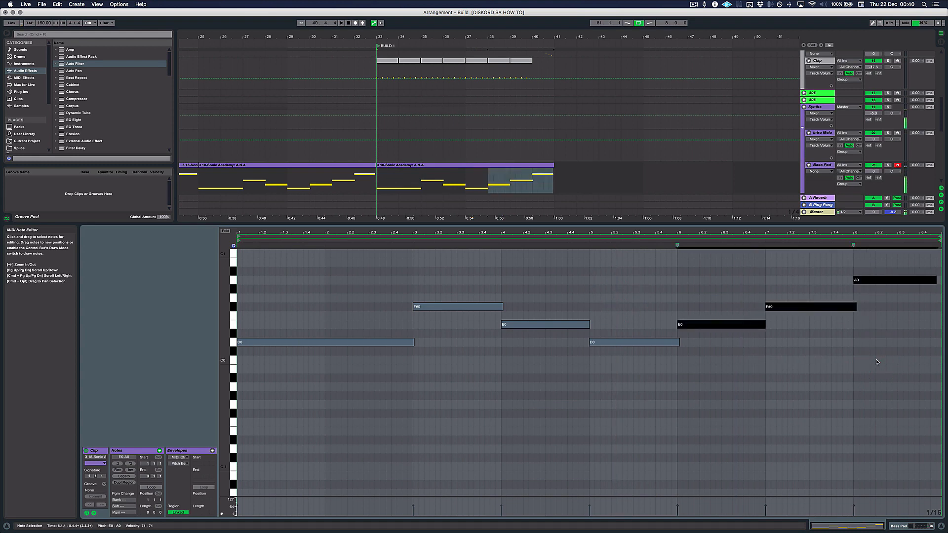
{"action": "key", "text": "Delete"}
{"action": "left_click", "coordinate": [694, 332]}
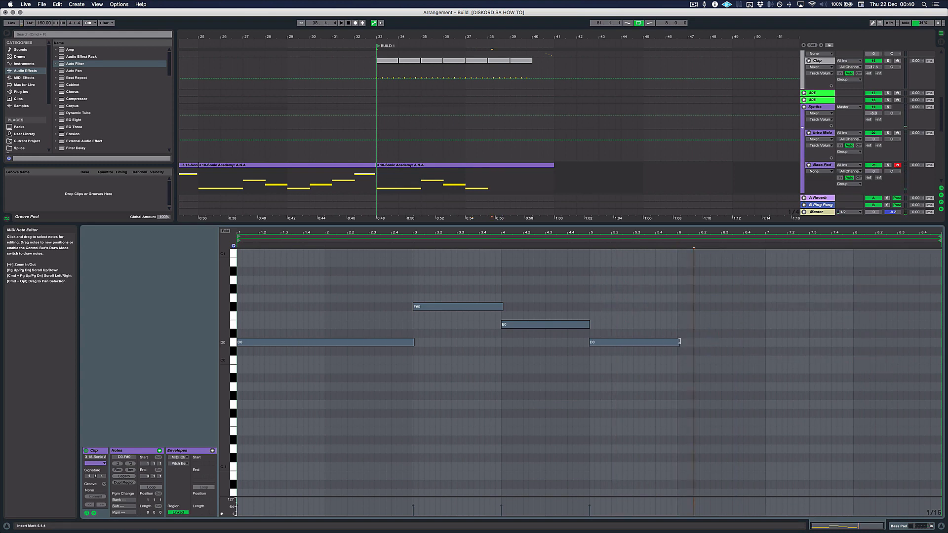
{"action": "left_click_drag", "start_coordinate": [679, 342], "coordinate": [853, 342]}
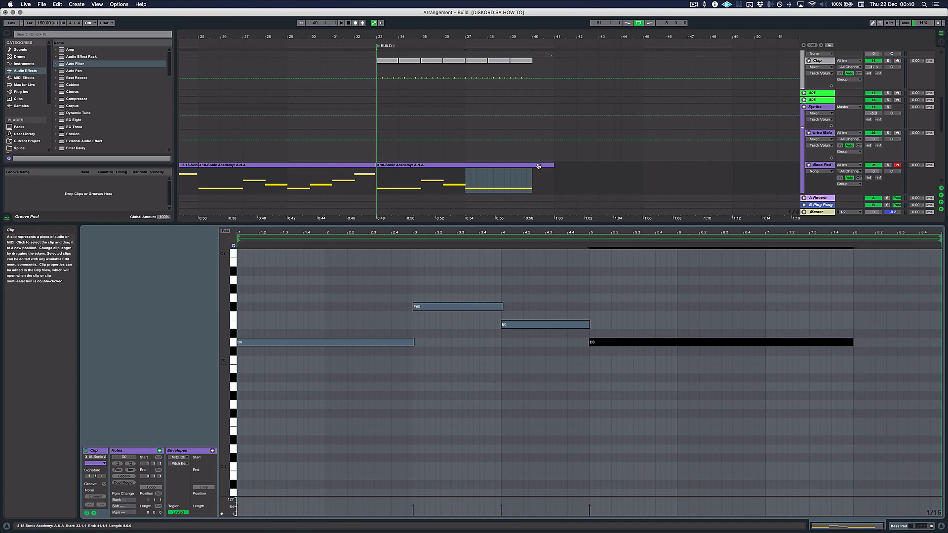
{"action": "key", "text": "super+alt+l"}
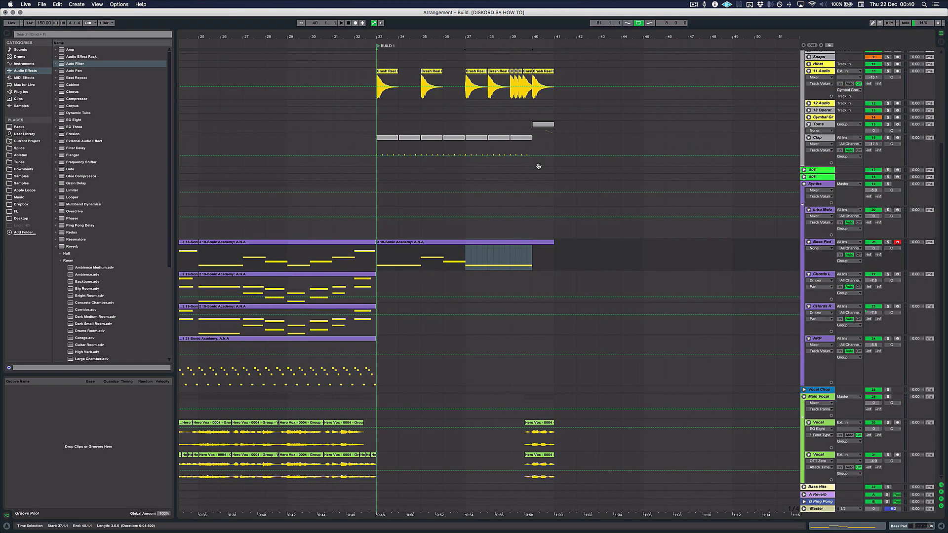
- Examine the vocal clips around bar 40 and place the insert marker where they start, at about 39.3.3
{"action": "left_click", "coordinate": [540, 431]}
{"action": "left_click", "coordinate": [533, 437]}
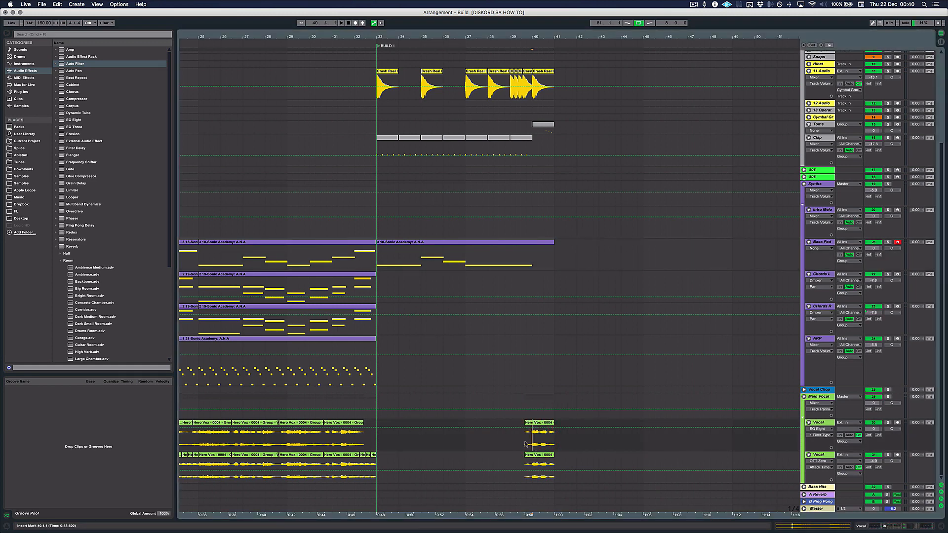
{"action": "left_click", "coordinate": [525, 444]}
{"action": "left_click", "coordinate": [523, 438]}
{"action": "left_click", "coordinate": [525, 435]}
{"action": "key", "text": "plus"}
{"action": "key", "text": "plus"}
{"action": "key", "text": "minus"}
- Check bar 37 on the Bass Pad track, then select its BUILD 1 clip and play it from bar 33
{"action": "scroll", "coordinate": [443, 360], "scroll_direction": "up", "scroll_amount": 3}
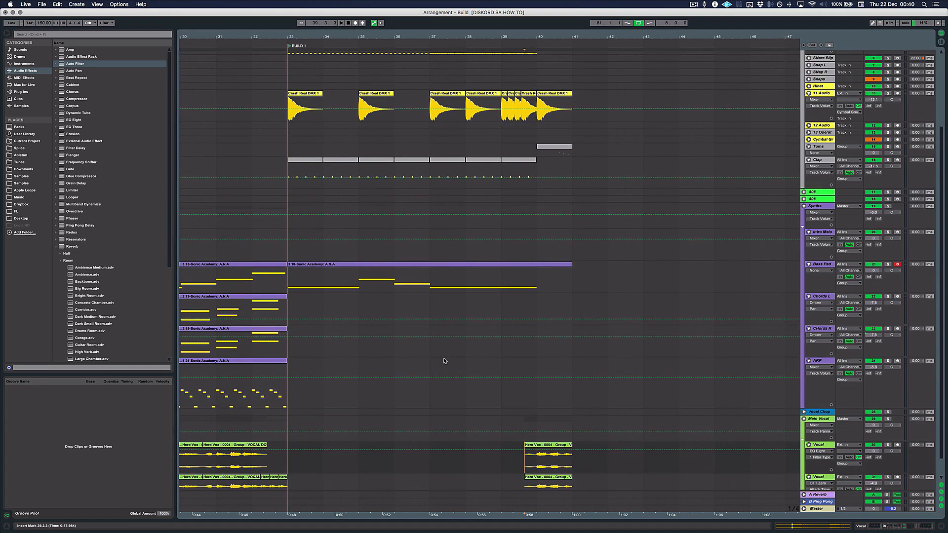
{"action": "scroll", "coordinate": [443, 356], "scroll_direction": "left", "scroll_amount": 2}
{"action": "scroll", "coordinate": [430, 321], "scroll_direction": "down", "scroll_amount": 2}
{"action": "left_click", "coordinate": [449, 299]}
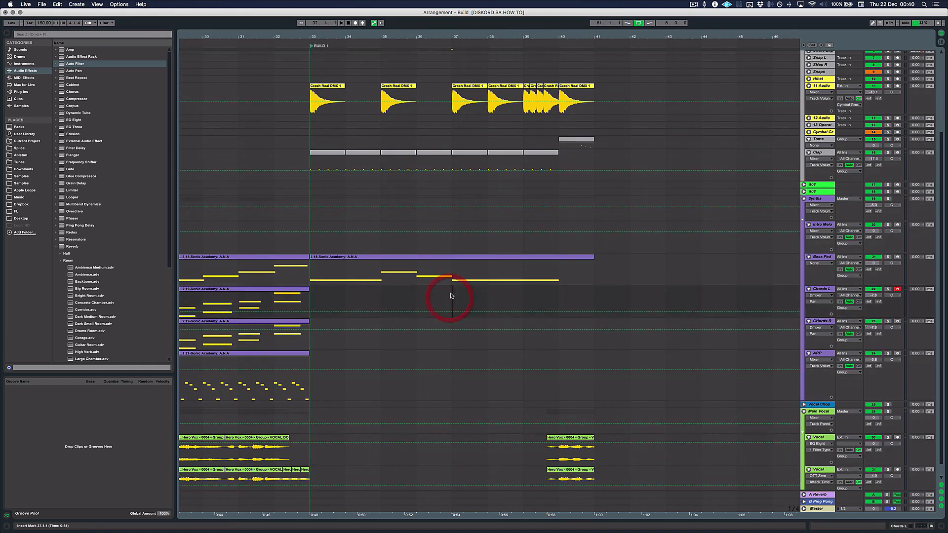
{"action": "left_click", "coordinate": [452, 272]}
{"action": "left_click", "coordinate": [452, 271]}
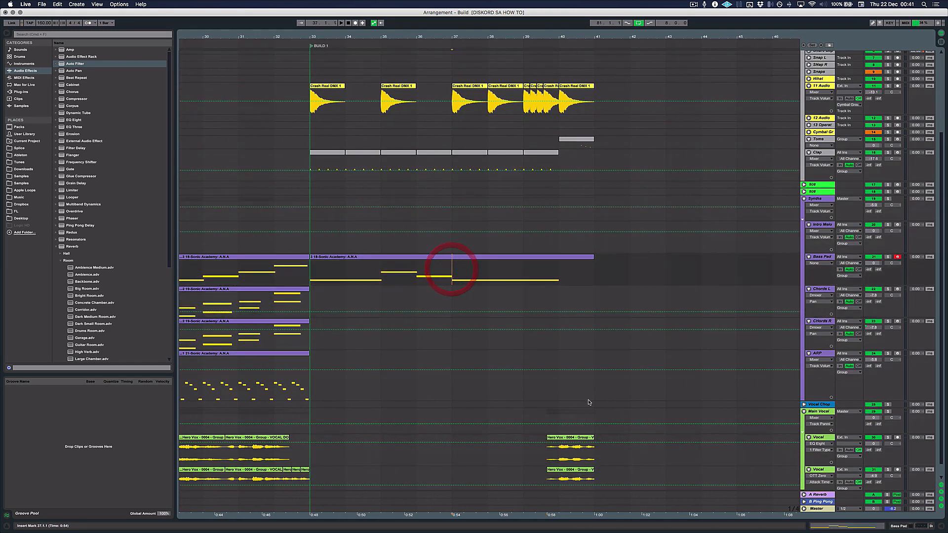
{"action": "left_click", "coordinate": [449, 259]}
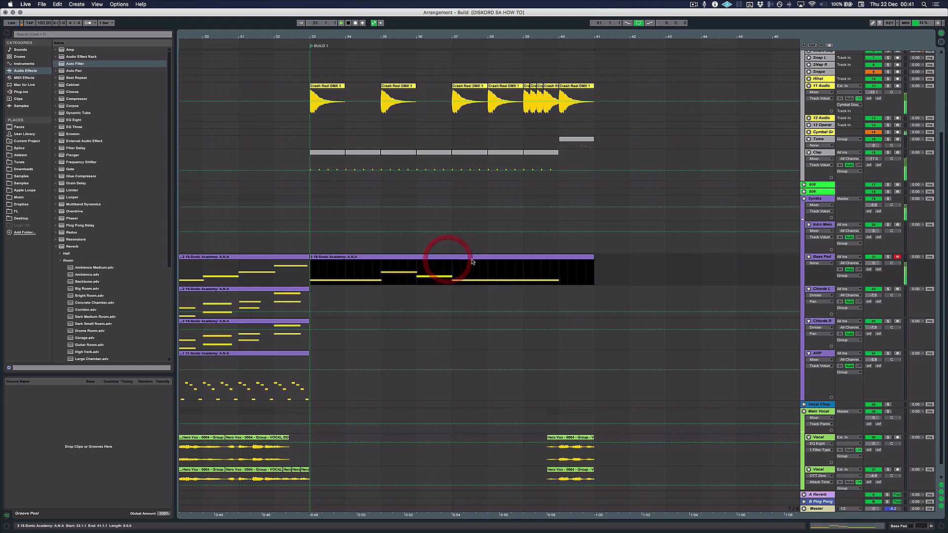
{"action": "key", "text": "space"}
- Show the Pitch Bend envelope of BUILD 1's Bass Pad clip and add breakpoints at its start, with the first slightly below centre
{"action": "double_click", "coordinate": [515, 256]}
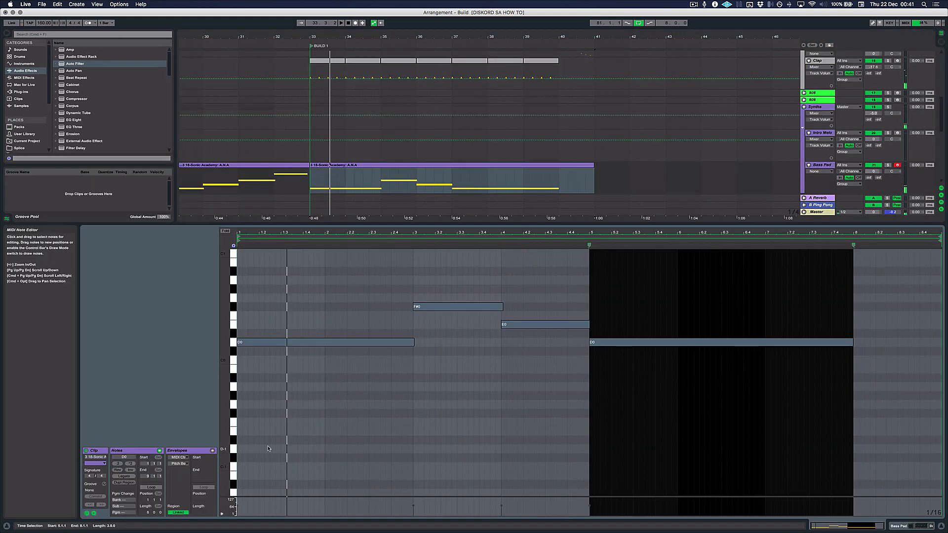
{"action": "left_click", "coordinate": [213, 450]}
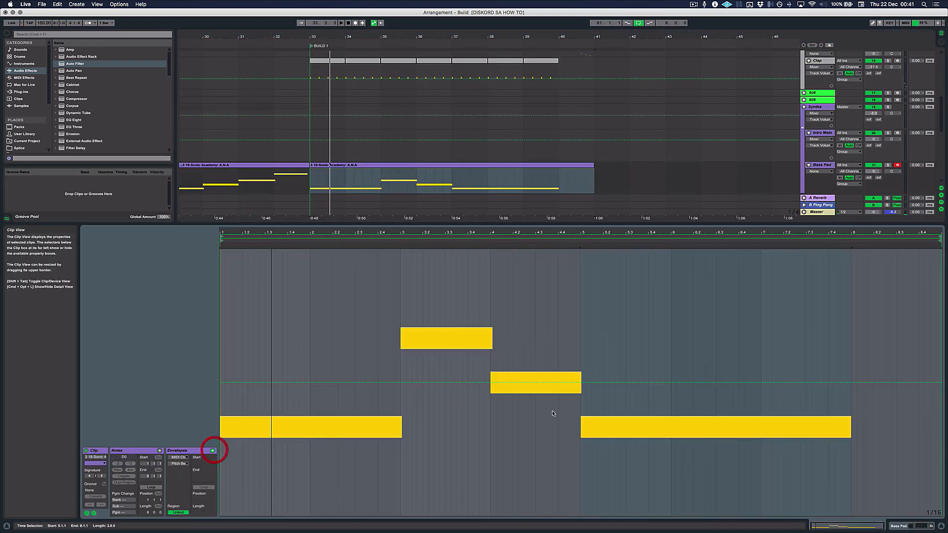
{"action": "left_click", "coordinate": [223, 382]}
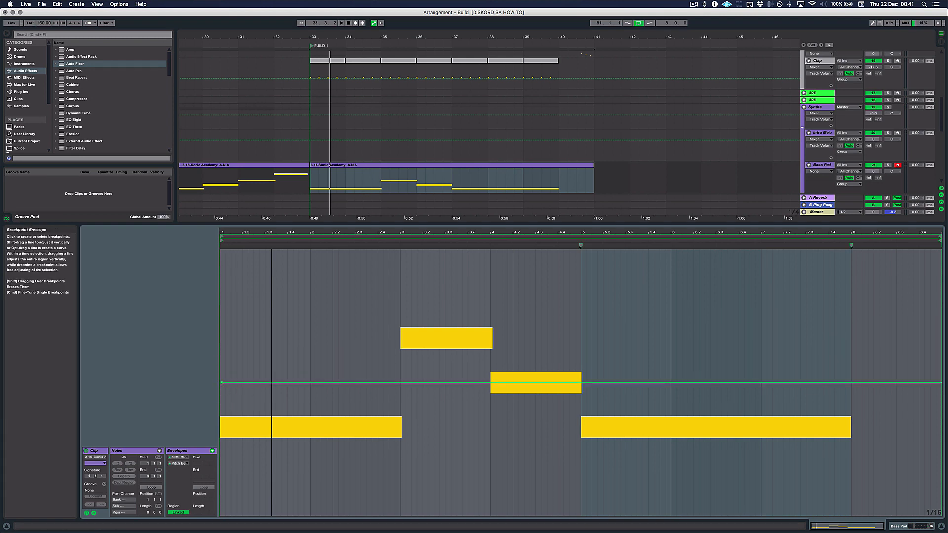
{"action": "left_click", "coordinate": [223, 384]}
{"action": "left_click_drag", "start_coordinate": [227, 236], "coordinate": [228, 346]}
{"action": "left_click_drag", "start_coordinate": [220, 382], "coordinate": [220, 385]}
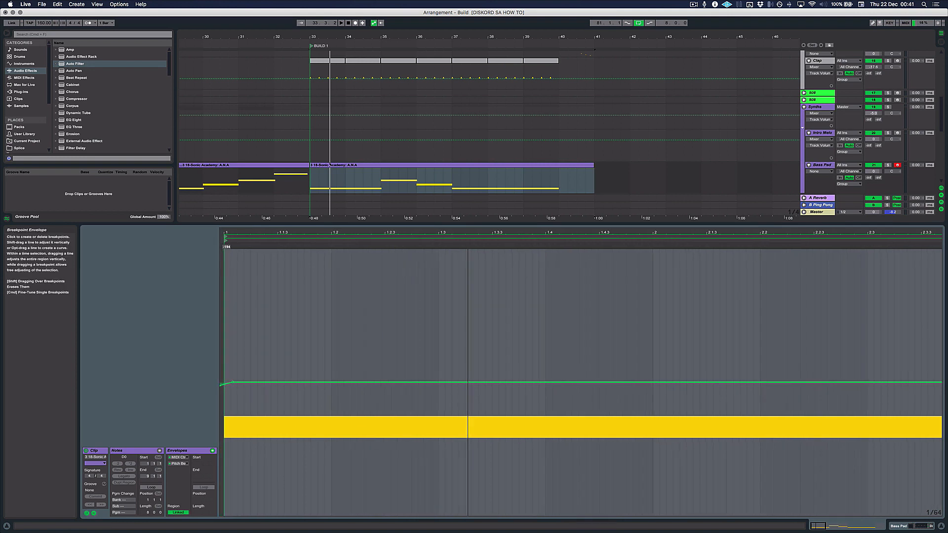
- Shape a pitch bend ramp rising from just after clip bar 5 to the maximum at bar 8, removing the breakpoint in bar 7
{"action": "key", "text": "minus"}
{"action": "key", "text": "minus"}
{"action": "key", "text": "minus"}
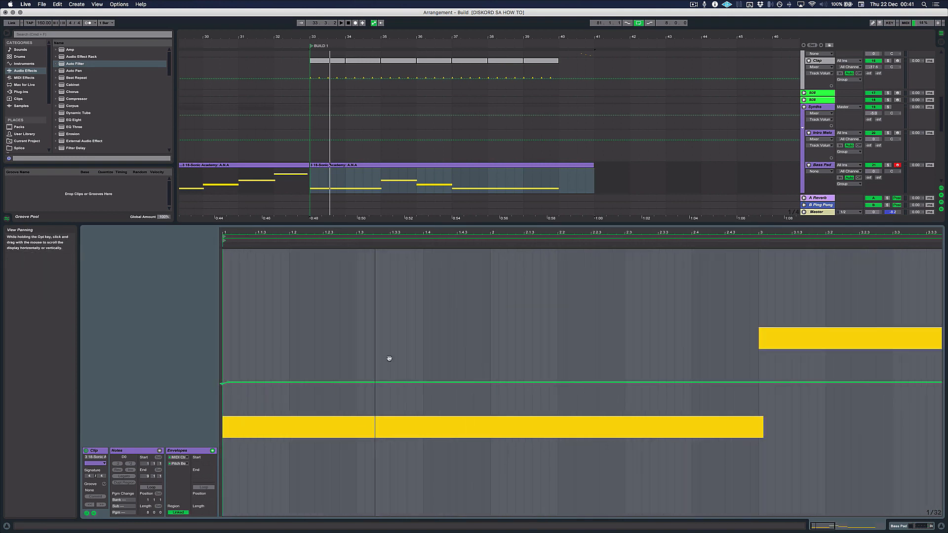
{"action": "key", "text": "minus"}
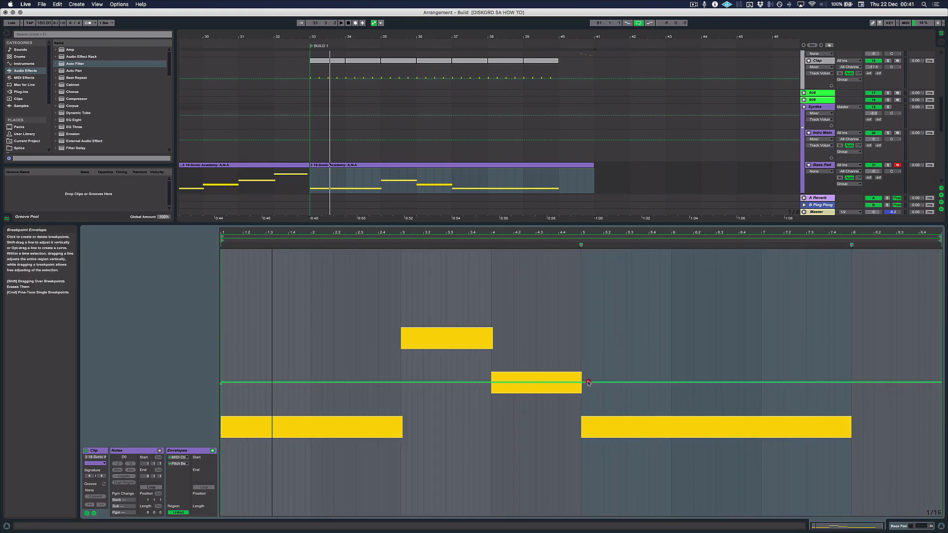
{"action": "left_click", "coordinate": [770, 400]}
{"action": "left_click", "coordinate": [525, 398]}
{"action": "left_click", "coordinate": [812, 382]}
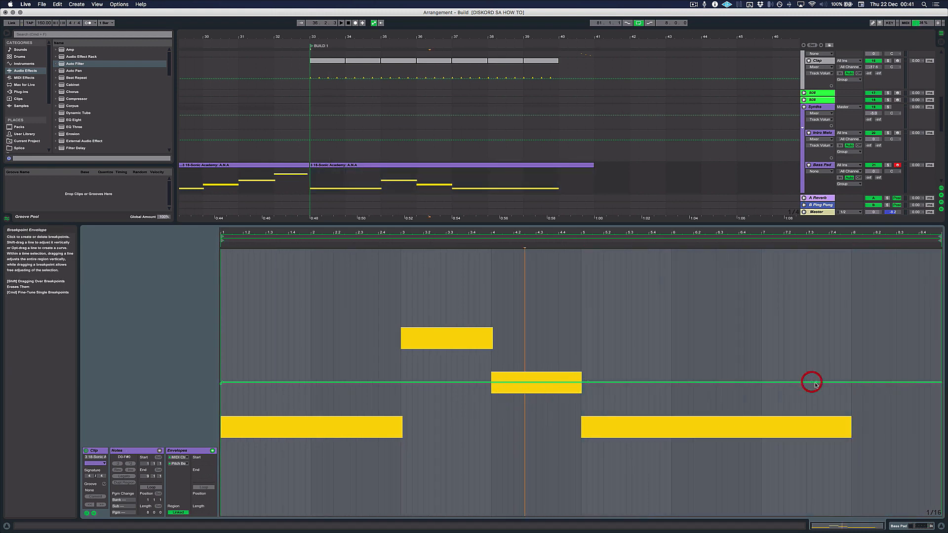
{"action": "left_click_drag", "start_coordinate": [852, 382], "coordinate": [852, 250]}
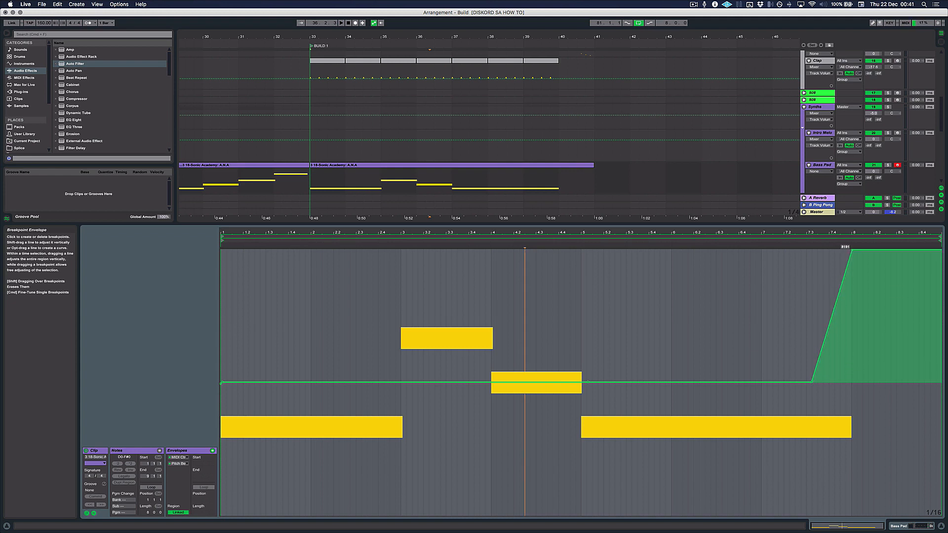
{"action": "left_click", "coordinate": [811, 383]}
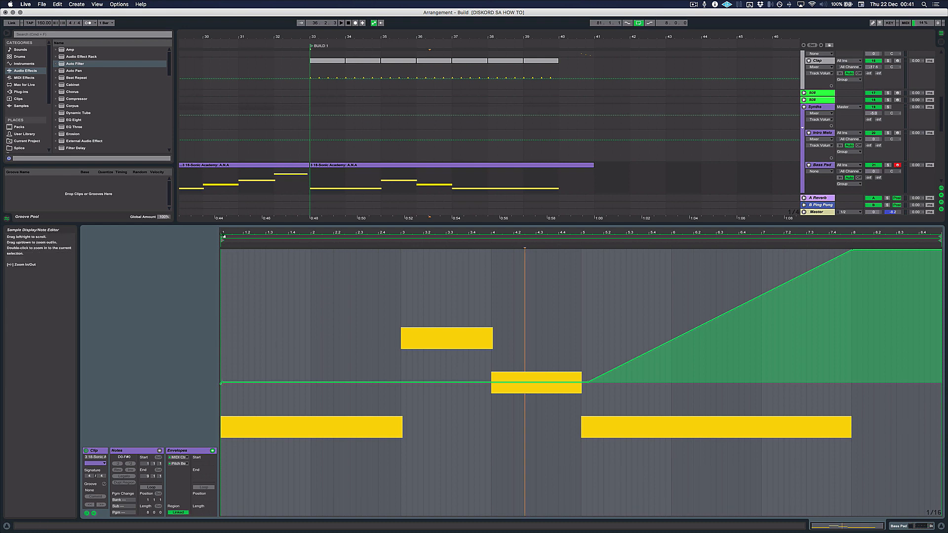
- Level the pitch bend breakpoints near the clip's start and just after bar 5 with the centre line
{"action": "left_click_drag", "start_coordinate": [222, 234], "coordinate": [226, 296]}
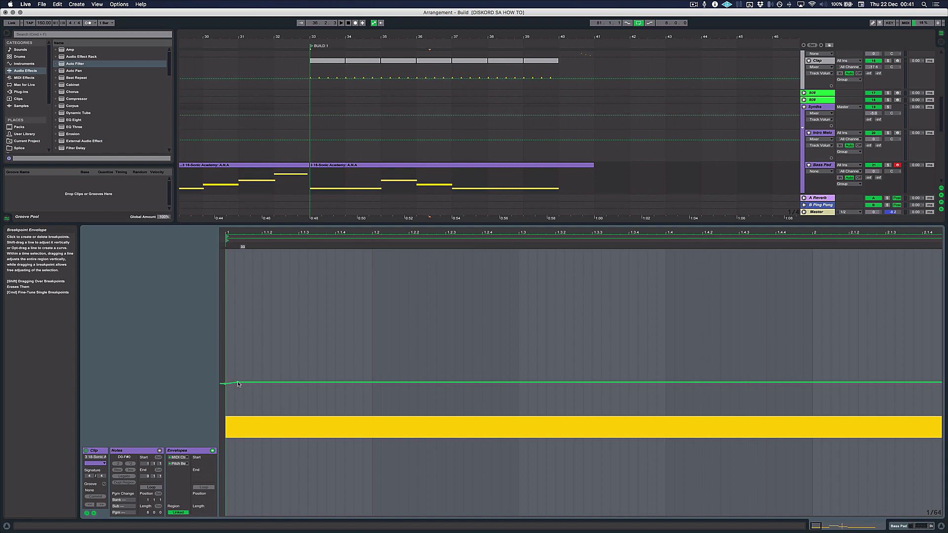
{"action": "left_click_drag", "start_coordinate": [238, 383], "coordinate": [237, 383]}
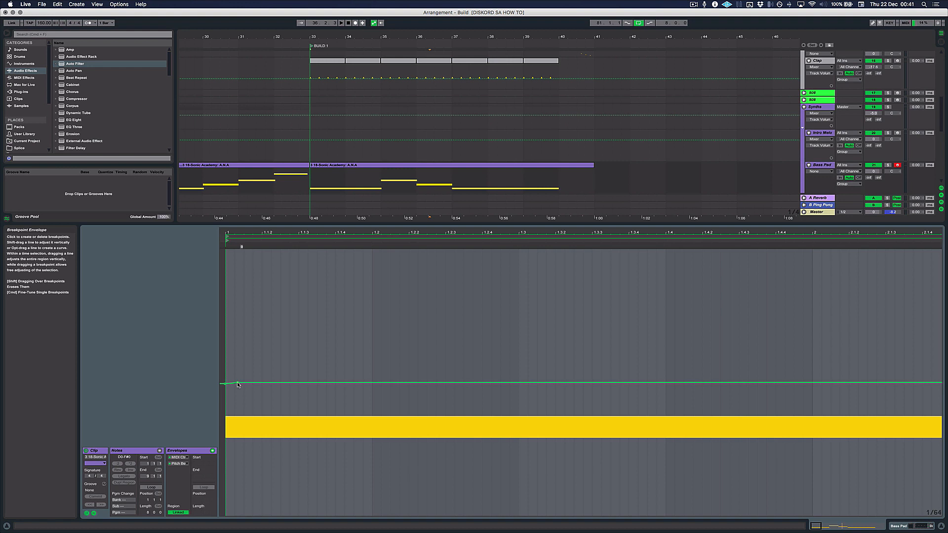
{"action": "scroll", "coordinate": [348, 384], "scroll_direction": "down", "scroll_amount": 8}
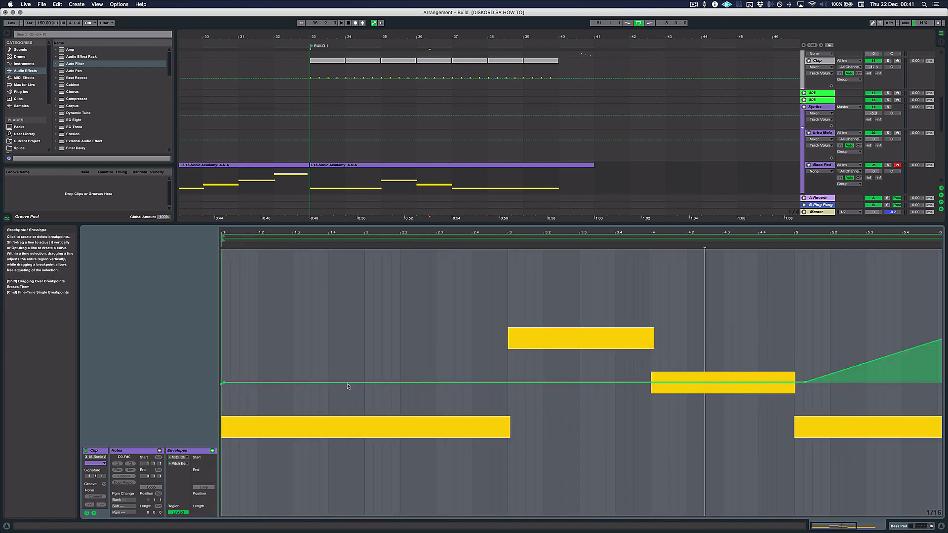
{"action": "scroll", "coordinate": [563, 382], "scroll_direction": "right", "scroll_amount": 5}
{"action": "scroll", "coordinate": [555, 382], "scroll_direction": "right", "scroll_amount": 5}
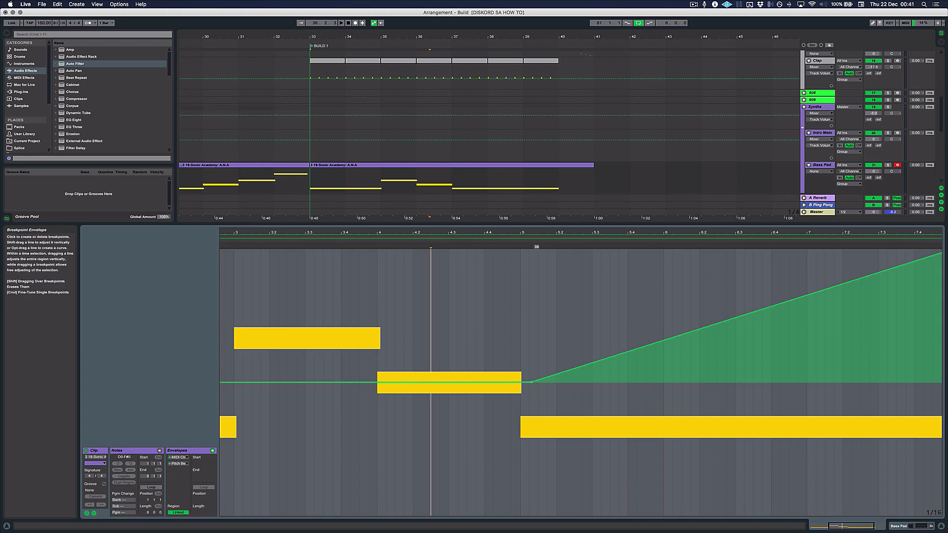
{"action": "left_click_drag", "start_coordinate": [531, 382], "coordinate": [531, 383]}
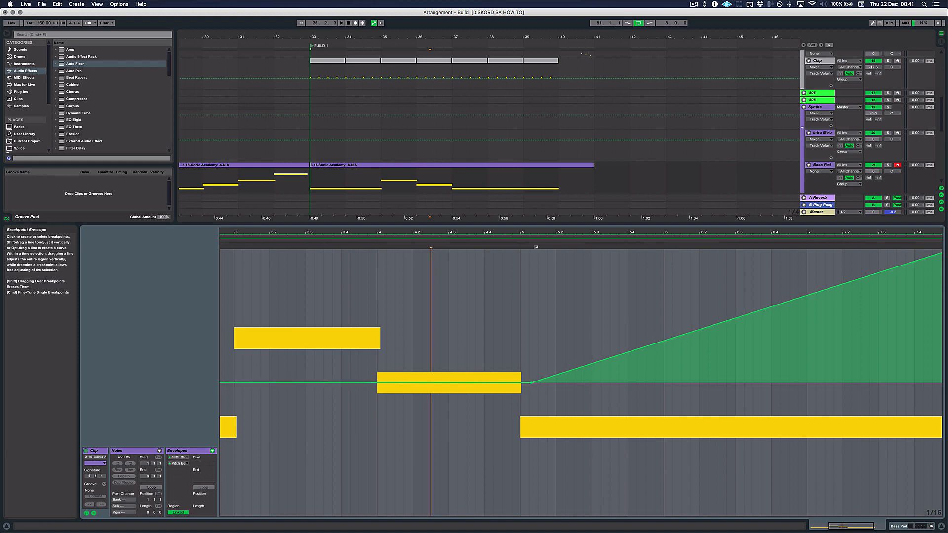
{"action": "scroll", "coordinate": [624, 368], "scroll_direction": "right", "scroll_amount": 6}
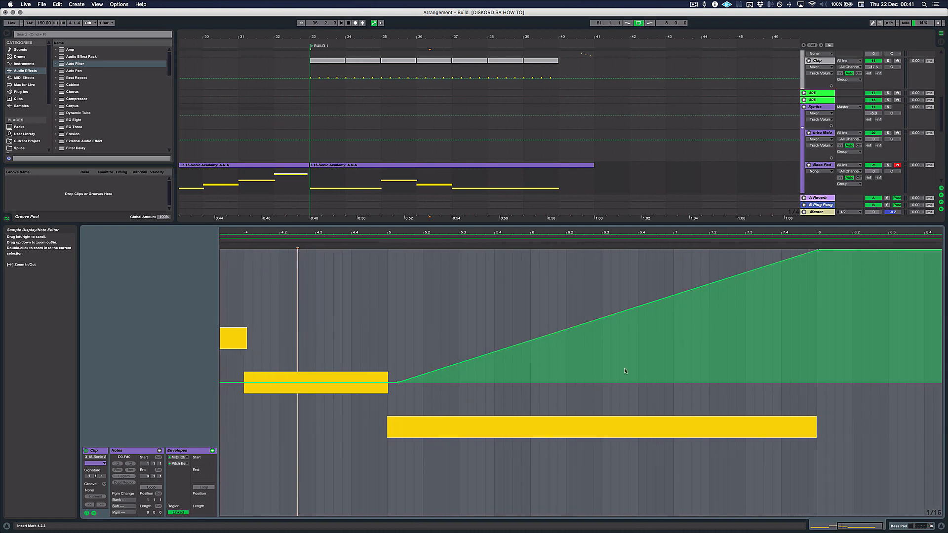
- Play BUILD 1 from bar 33 to hear the bass pad's pitch rise, then close the clip detail view
{"action": "key", "text": "space"}
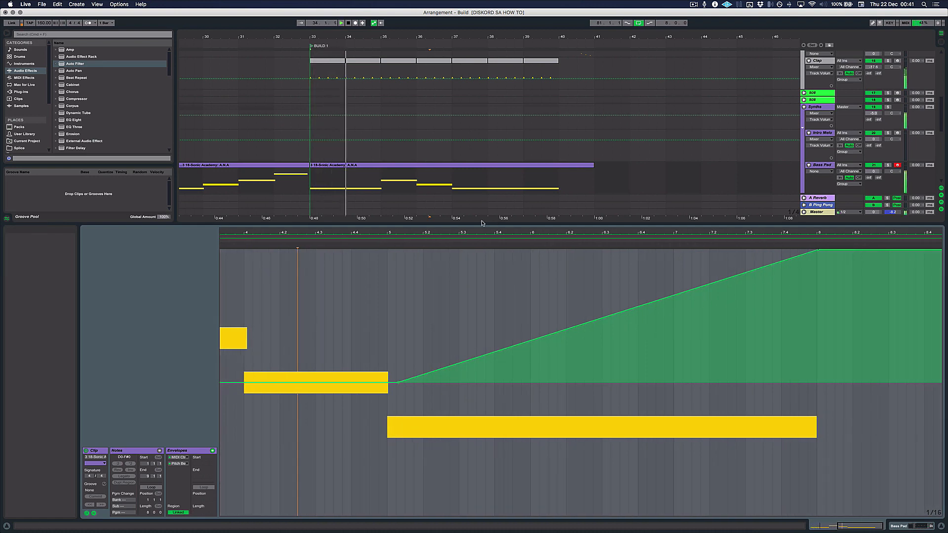
{"action": "key", "text": "super+alt+l"}
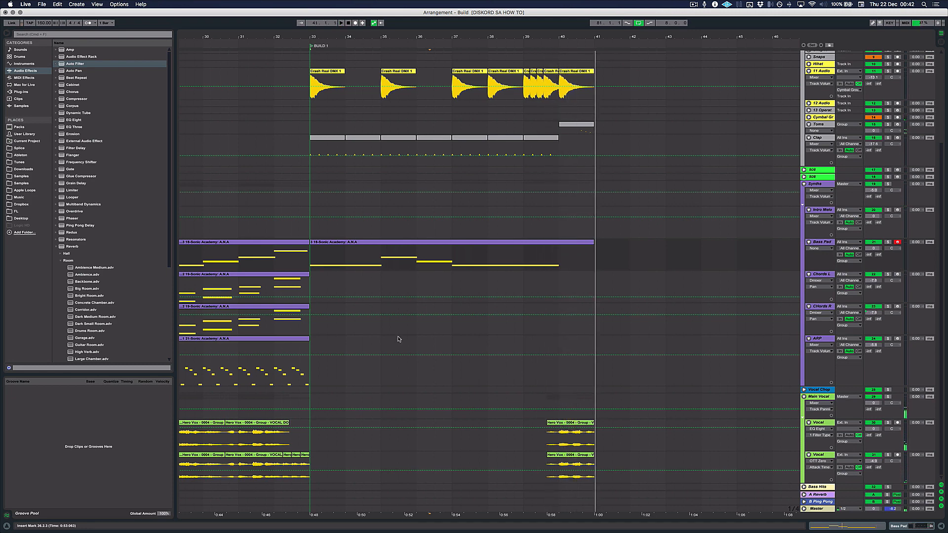
{"action": "scroll", "coordinate": [398, 340], "scroll_direction": "left", "scroll_amount": 5}
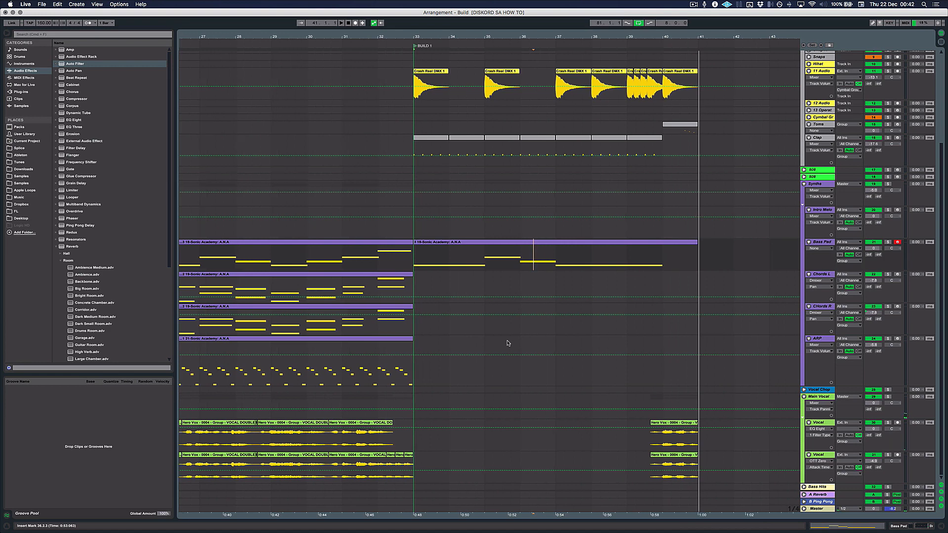
{"action": "scroll", "coordinate": [506, 342], "scroll_direction": "left", "scroll_amount": 2}
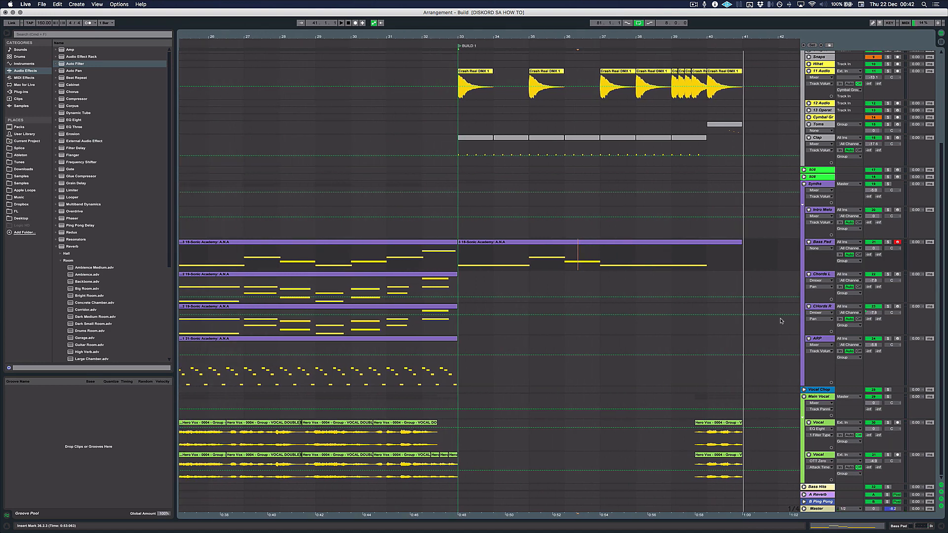
- Add a new MIDI track below the Intro Melody track and load the Operator instrument onto it
{"action": "left_click", "coordinate": [819, 210]}
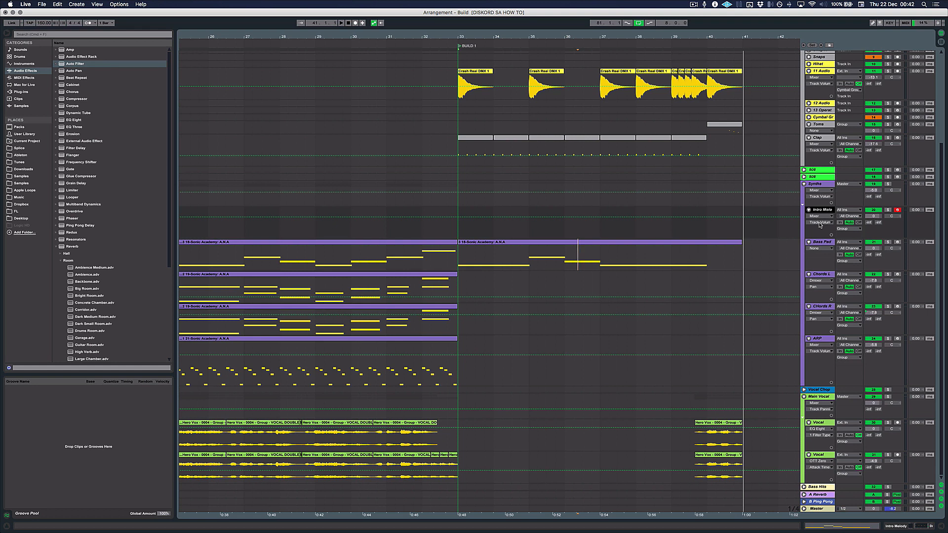
{"action": "key", "text": "super+shift+t"}
{"action": "key", "text": "super+r"}
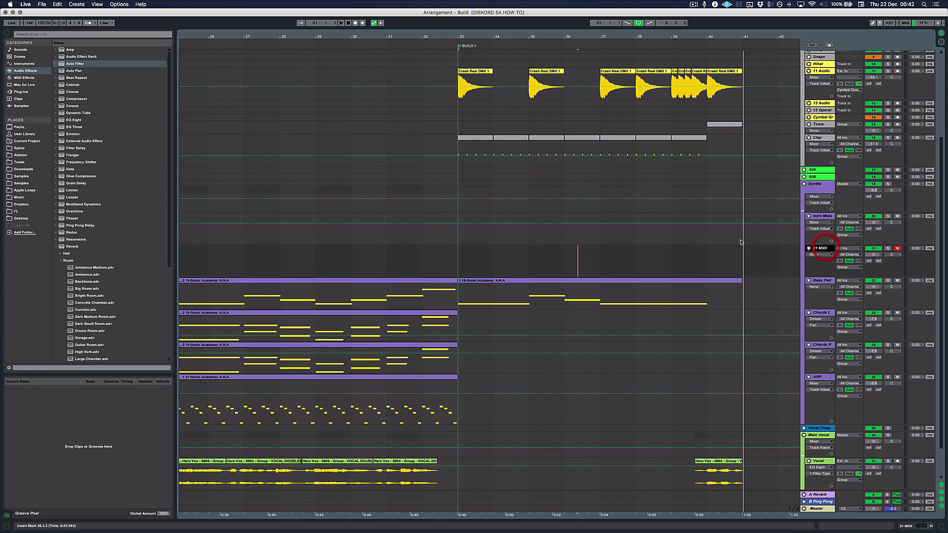
{"action": "left_click", "coordinate": [25, 64]}
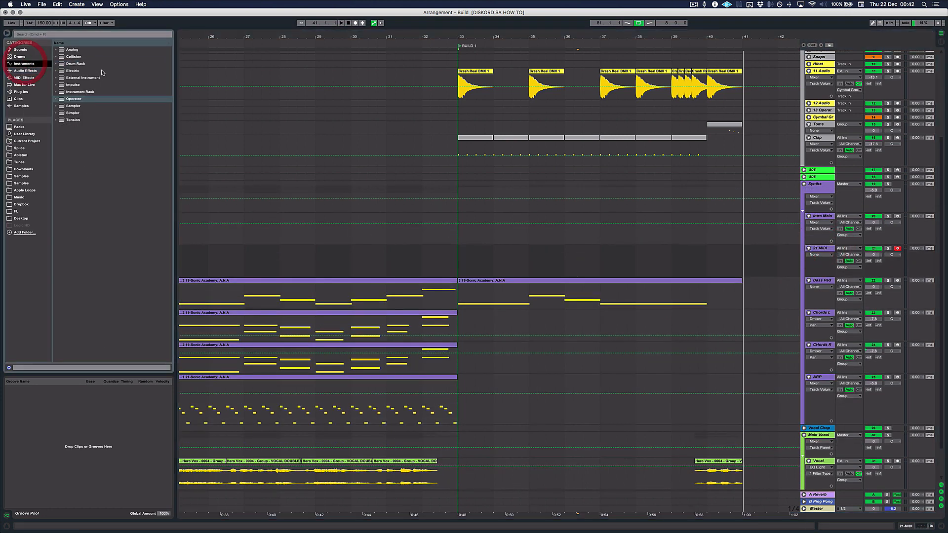
{"action": "left_click", "coordinate": [77, 99]}
{"action": "key", "text": "Return"}
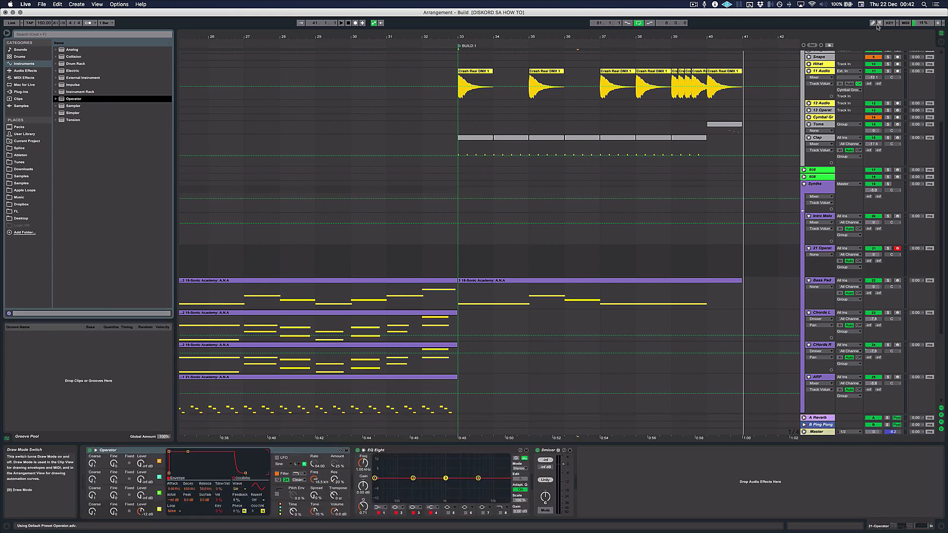
- Audition the Operator sound and set Oscillator A's waveform to Saw 64
{"action": "key", "text": "d"}
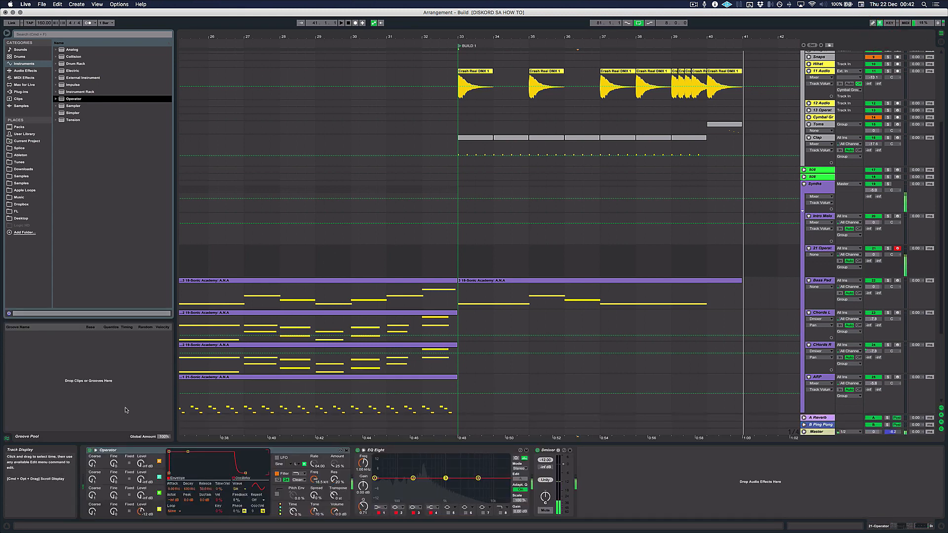
{"action": "left_click", "coordinate": [152, 509]}
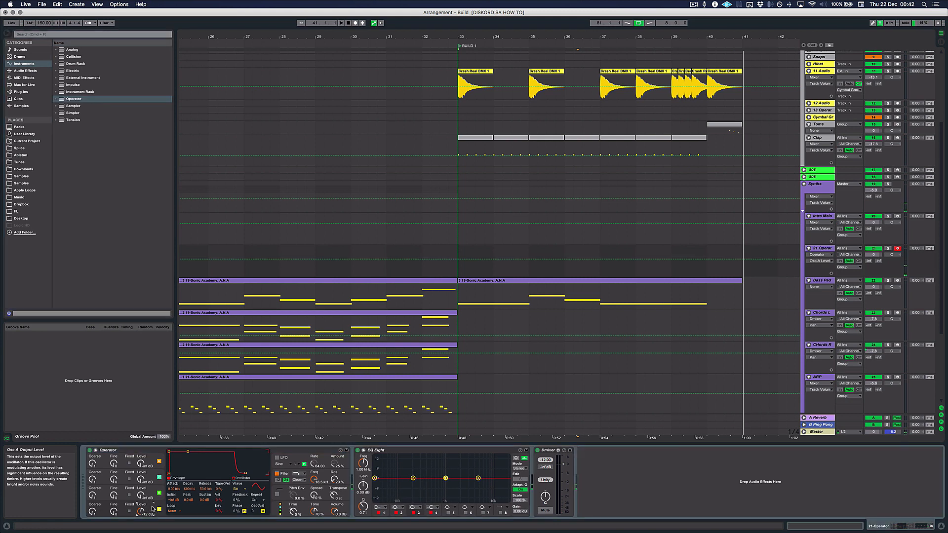
{"action": "left_click", "coordinate": [237, 489]}
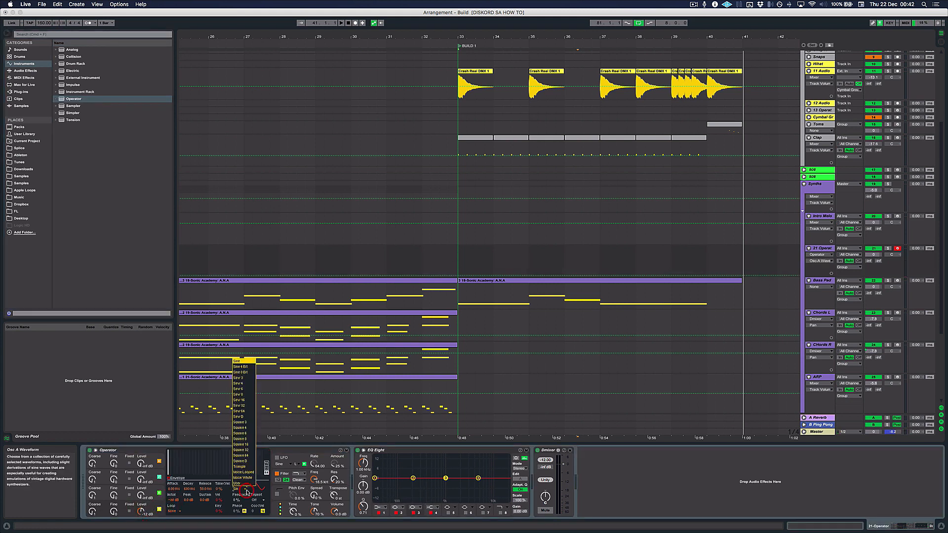
{"action": "left_click", "coordinate": [244, 411]}
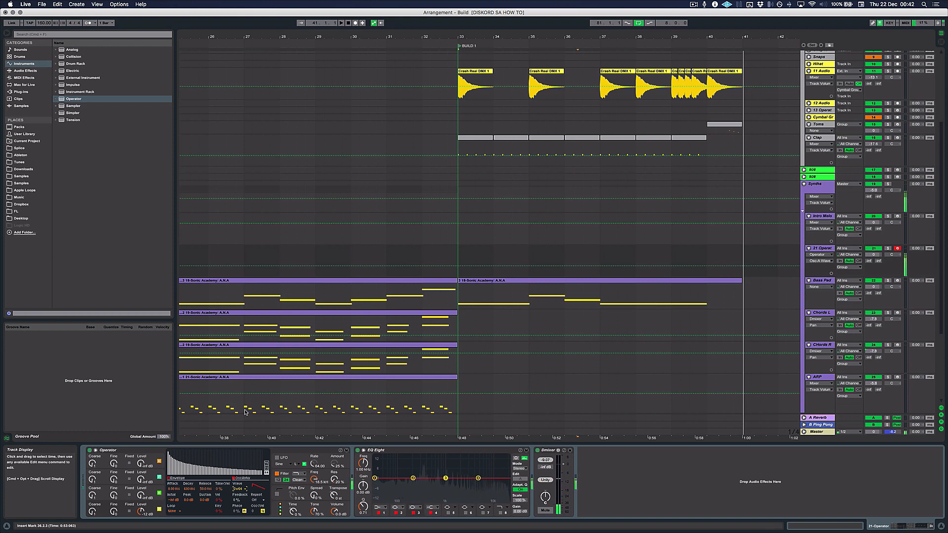
- Enable Operator's pitch envelope with an amount of about -27% and set the global Time to about -12%
{"action": "left_click", "coordinate": [280, 497]}
{"action": "left_click", "coordinate": [278, 495]}
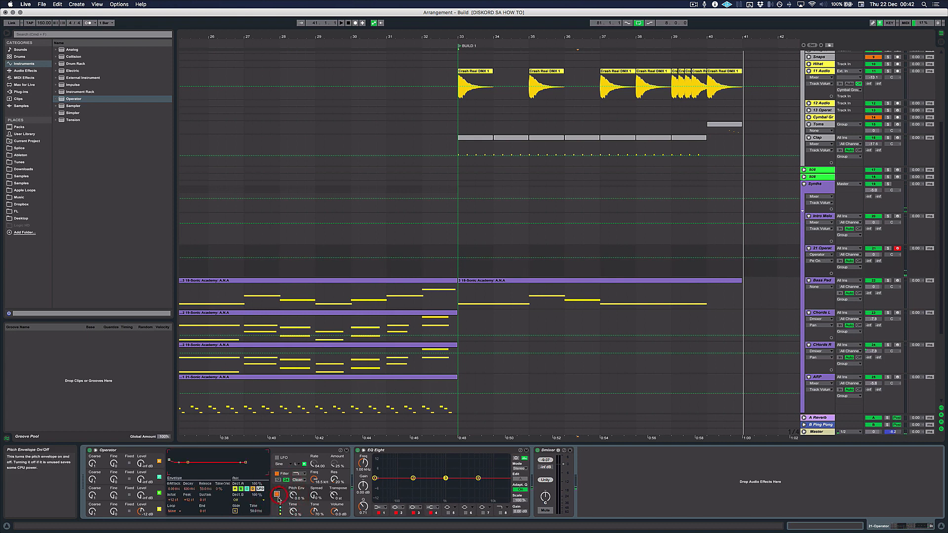
{"action": "left_click_drag", "start_coordinate": [294, 496], "coordinate": [294, 510]}
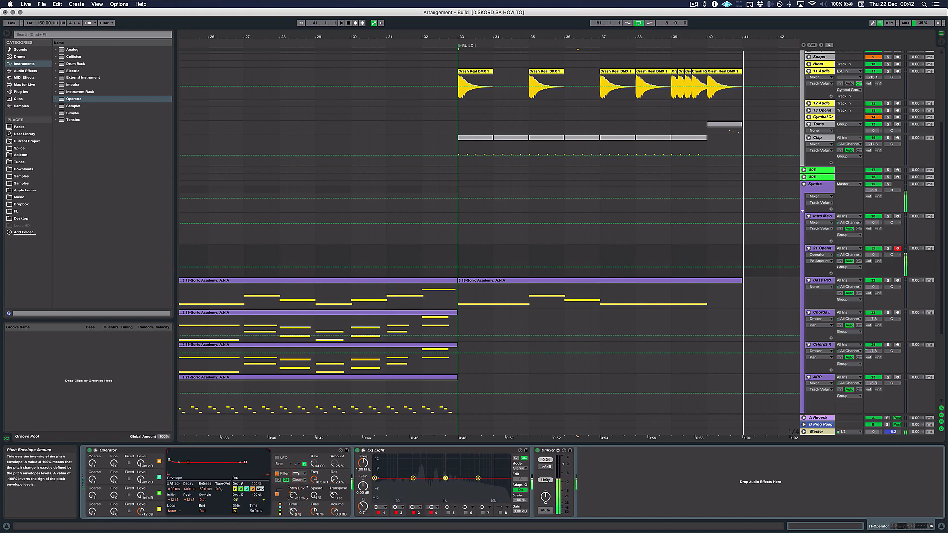
{"action": "left_click", "coordinate": [294, 514]}
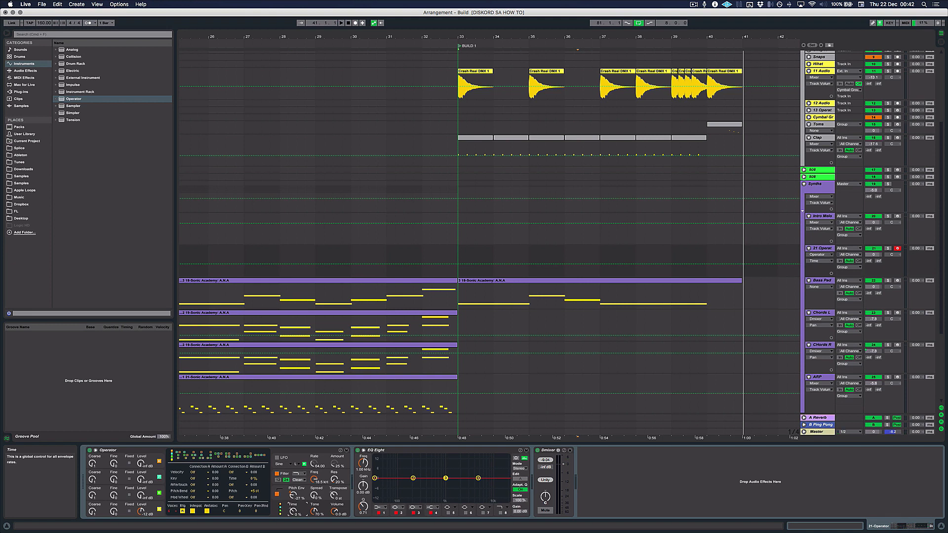
{"action": "mouse_move", "coordinate": [294, 512]}
{"action": "left_mouse_down"}
{"action": "mouse_move", "coordinate": [294, 522]}
{"action": "mouse_move", "coordinate": [294, 511]}
{"action": "left_mouse_up"}
{"action": "left_click_drag", "start_coordinate": [293, 511], "coordinate": [294, 514]}
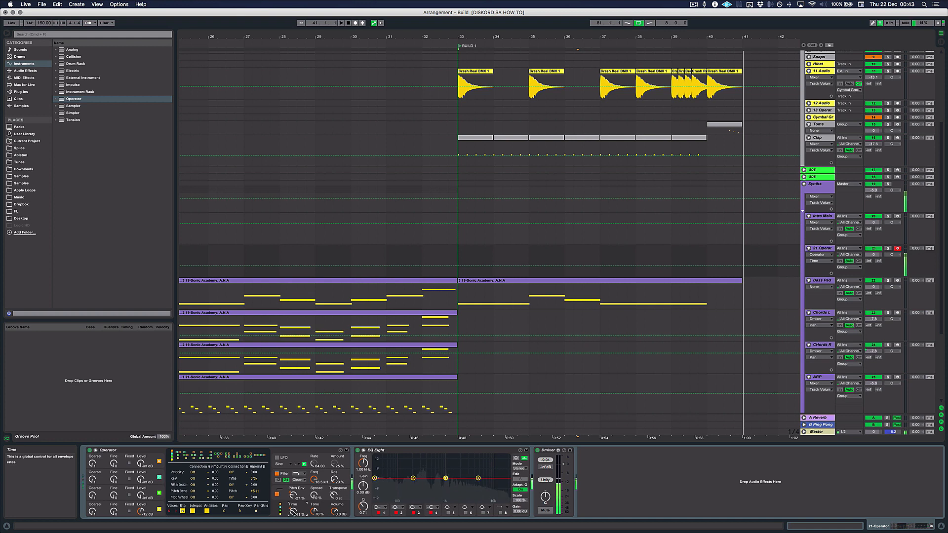
{"action": "left_click_drag", "start_coordinate": [294, 513], "coordinate": [293, 513]}
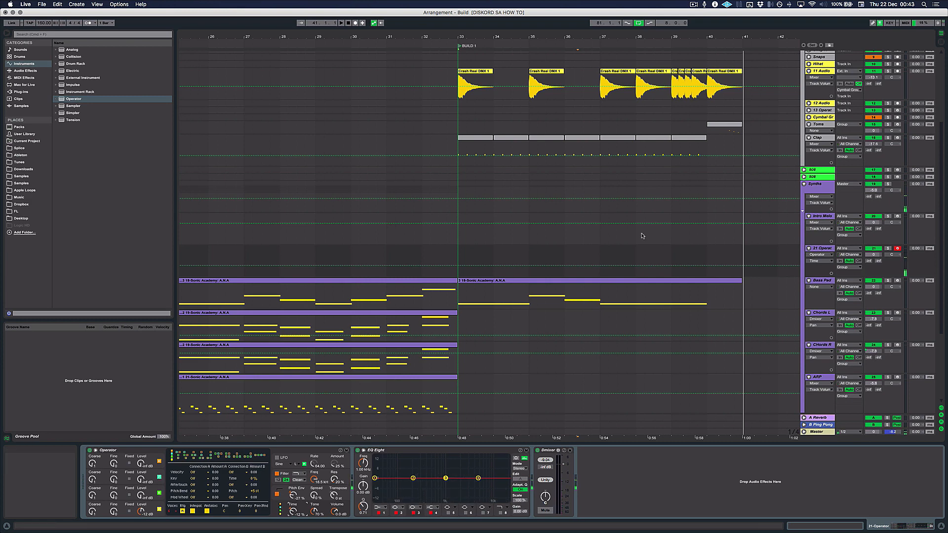
- Create an empty MIDI clip on the Operator track from bar 33 to bar 41 and open it for note editing
{"action": "scroll", "coordinate": [534, 213], "scroll_direction": "up", "scroll_amount": 3}
{"action": "scroll", "coordinate": [535, 213], "scroll_direction": "right", "scroll_amount": 4}
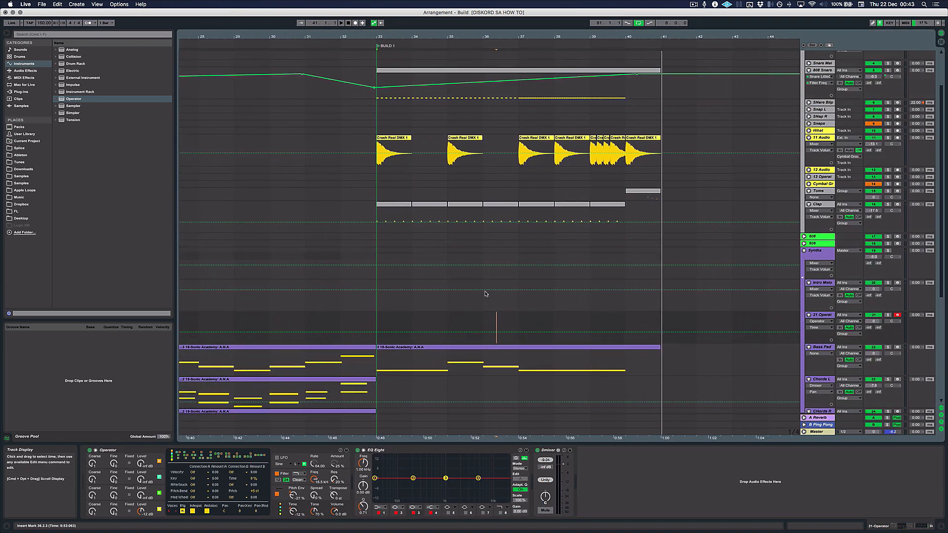
{"action": "left_click_drag", "start_coordinate": [373, 323], "coordinate": [661, 328]}
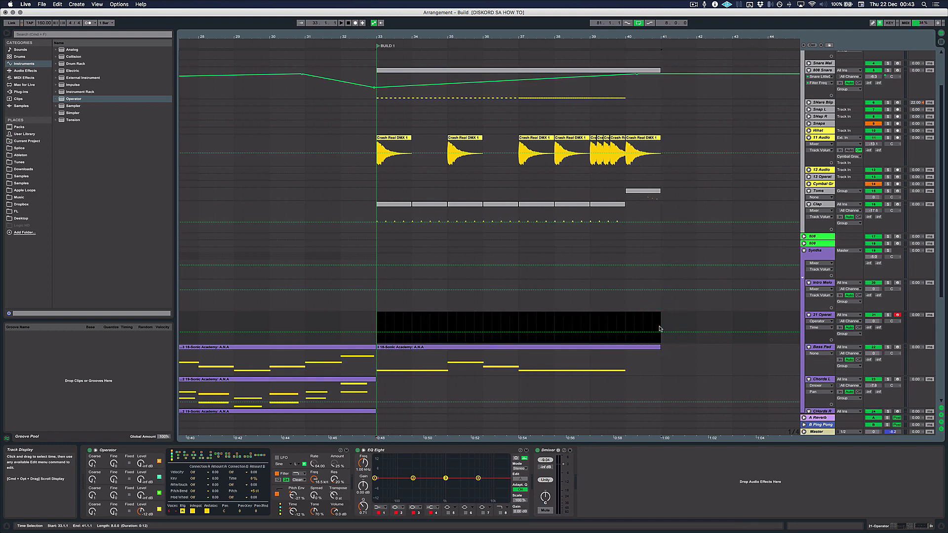
{"action": "key", "text": "super+shift+m"}
{"action": "double_click", "coordinate": [423, 320]}
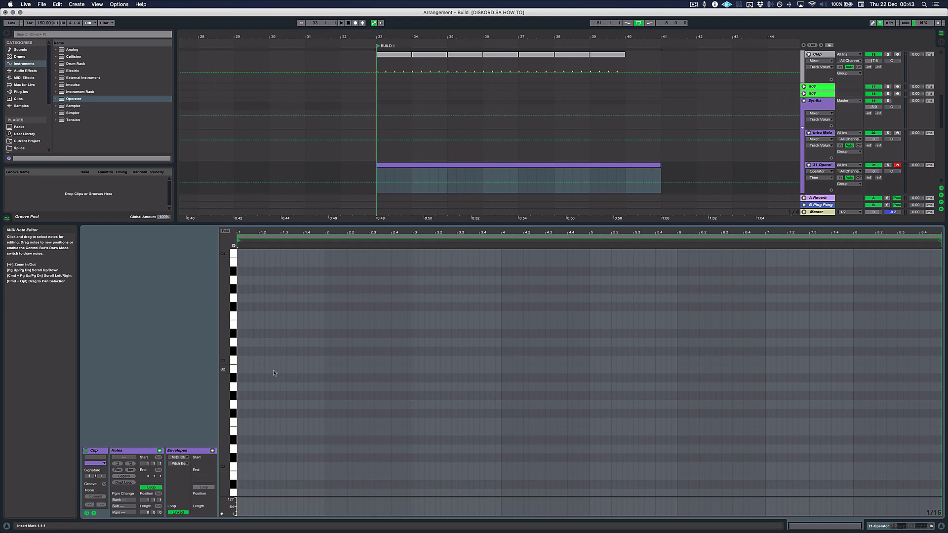
- Add four F#3 notes at 1.1.3, 1.2.1, 1.2.3 and 1.3.1, making the last one longer, and play them
{"action": "double_click", "coordinate": [250, 307]}
{"action": "double_click", "coordinate": [262, 307]}
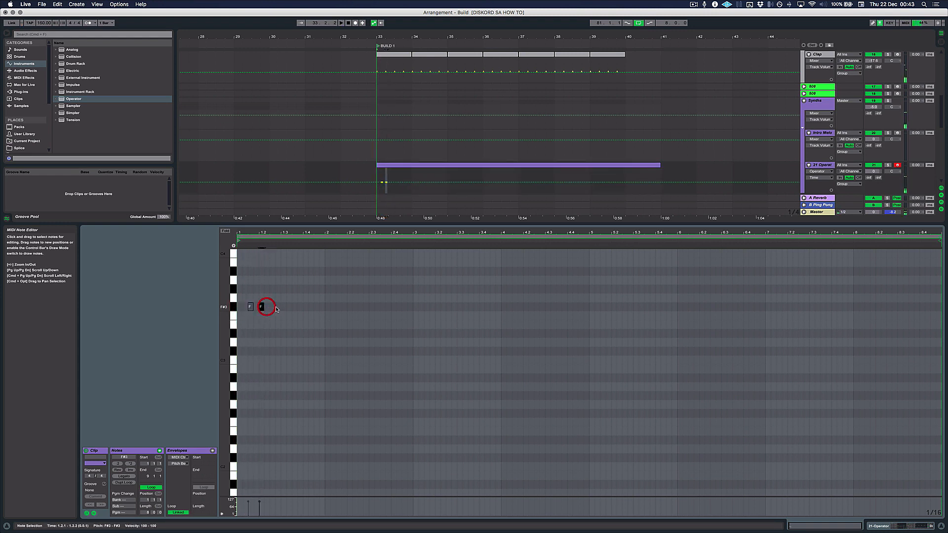
{"action": "double_click", "coordinate": [273, 307]}
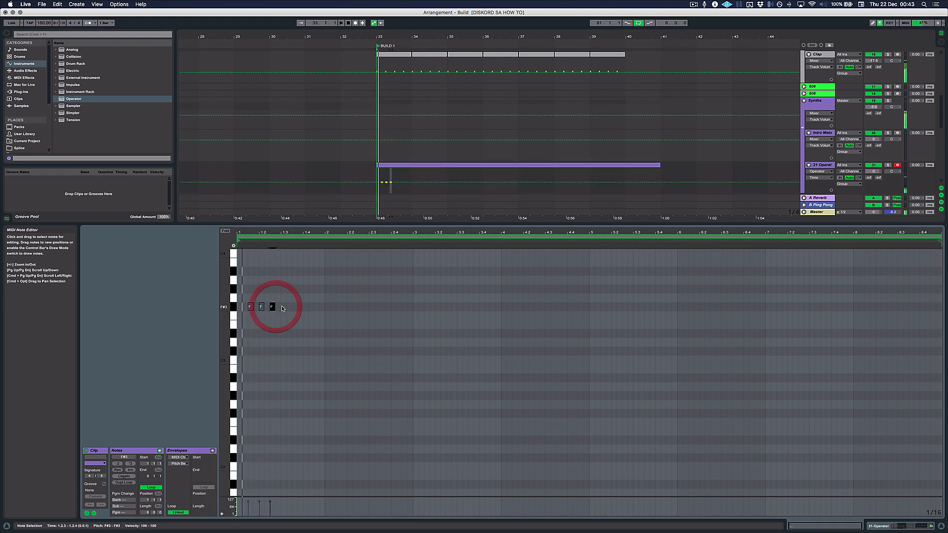
{"action": "double_click", "coordinate": [284, 307]}
{"action": "key", "text": "space"}
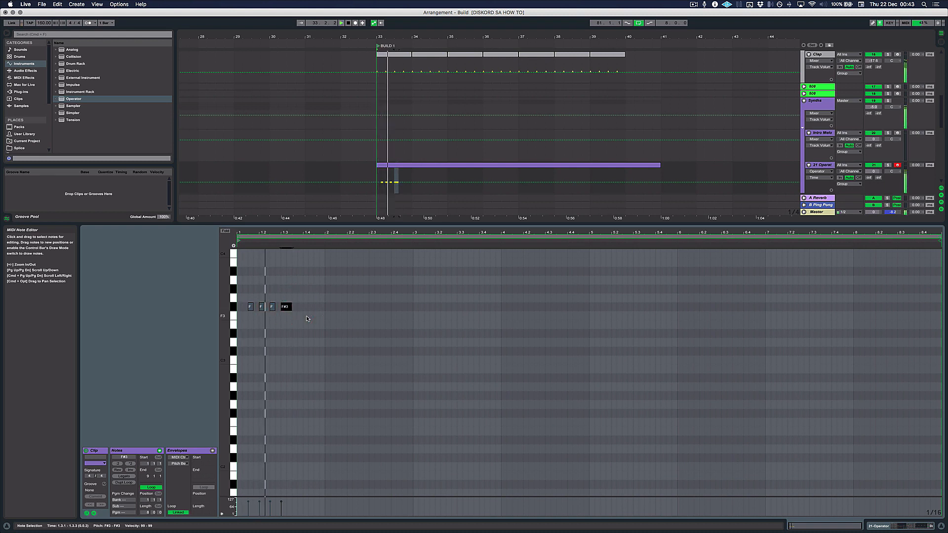
- Adjust the first three F#3 notes to slightly over a sixteenth long, leaving gaps between them, and check them in playback
{"action": "left_click_drag", "start_coordinate": [247, 296], "coordinate": [278, 312]}
{"action": "key", "text": "space"}
{"action": "key", "text": "space"}
{"action": "key", "text": "plus"}
{"action": "key", "text": "plus"}
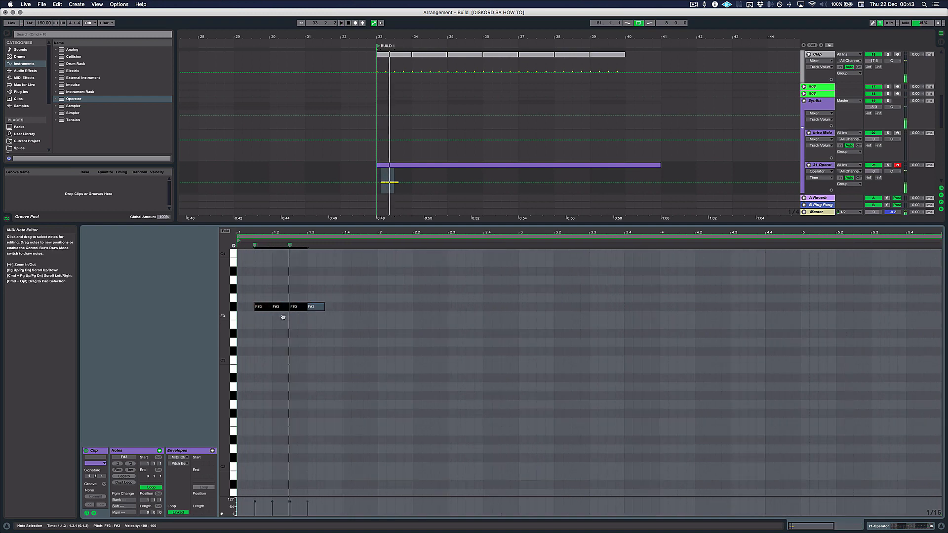
{"action": "left_click_drag", "start_coordinate": [348, 308], "coordinate": [343, 310]}
{"action": "key", "text": "space"}
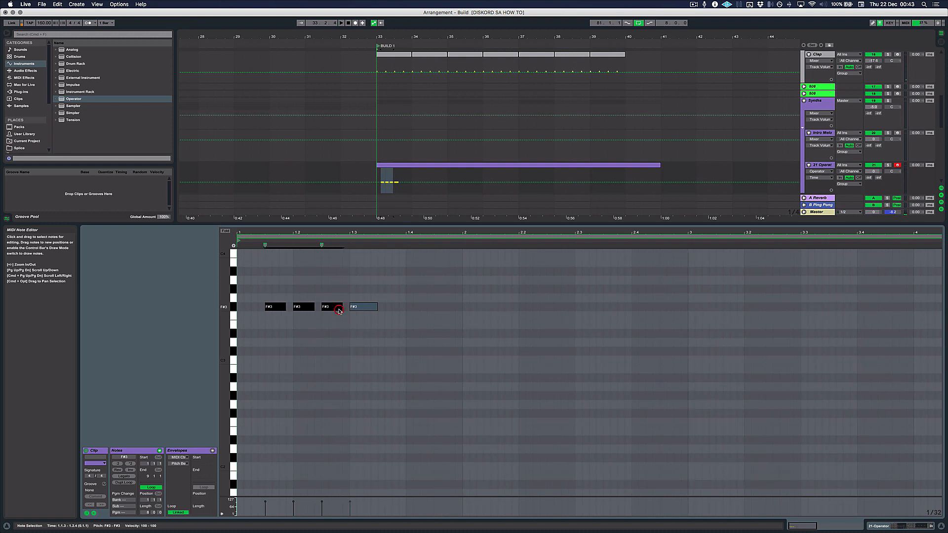
{"action": "key", "text": "space"}
{"action": "left_click_drag", "start_coordinate": [342, 310], "coordinate": [338, 310]}
{"action": "key", "text": "space"}
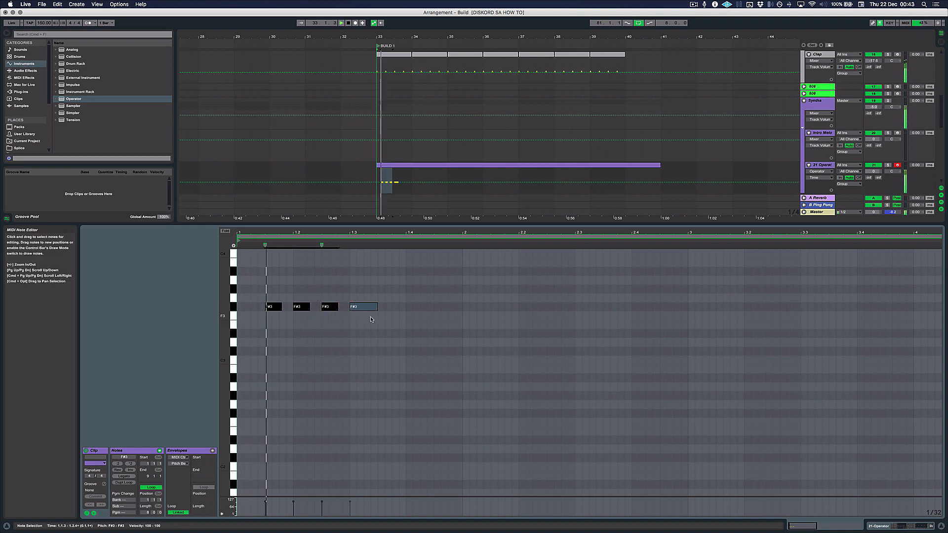
{"action": "left_click", "coordinate": [394, 290]}
{"action": "left_click_drag", "start_coordinate": [373, 306], "coordinate": [427, 306], "text": "alt"}
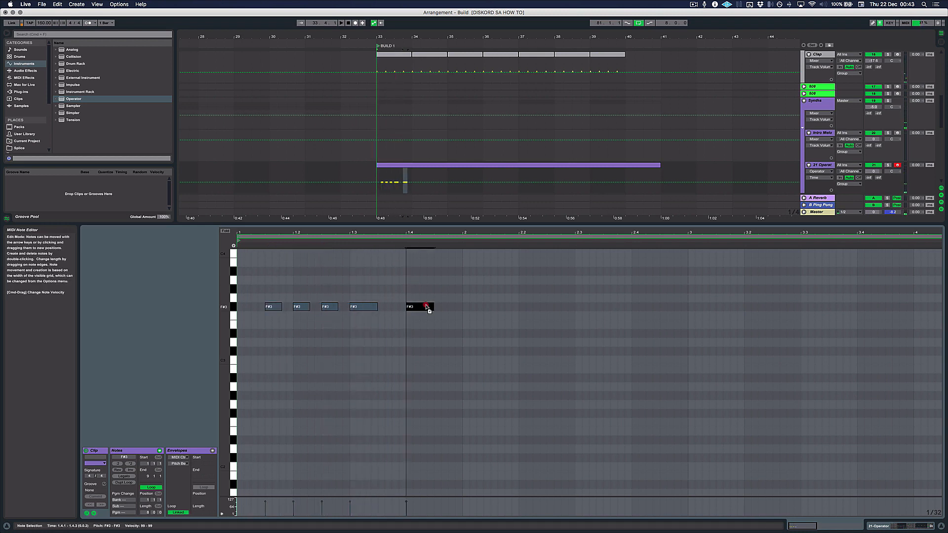
{"action": "key", "text": "Delete"}
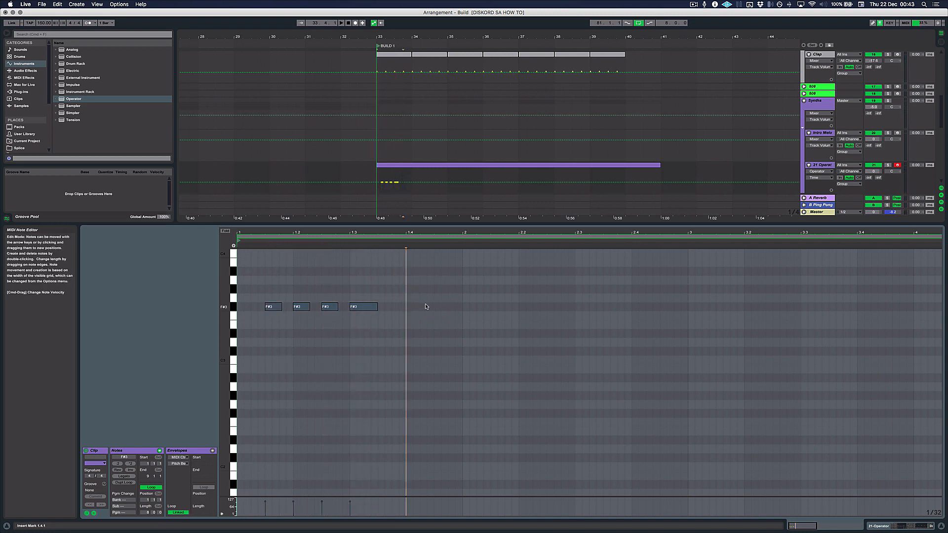
- Copy two short F#3 notes to 1.4.1 and 1.4.3 and a short-short-long group to start at 2.1.1, then play the pattern
{"action": "left_click_drag", "start_coordinate": [299, 282], "coordinate": [410, 308]}
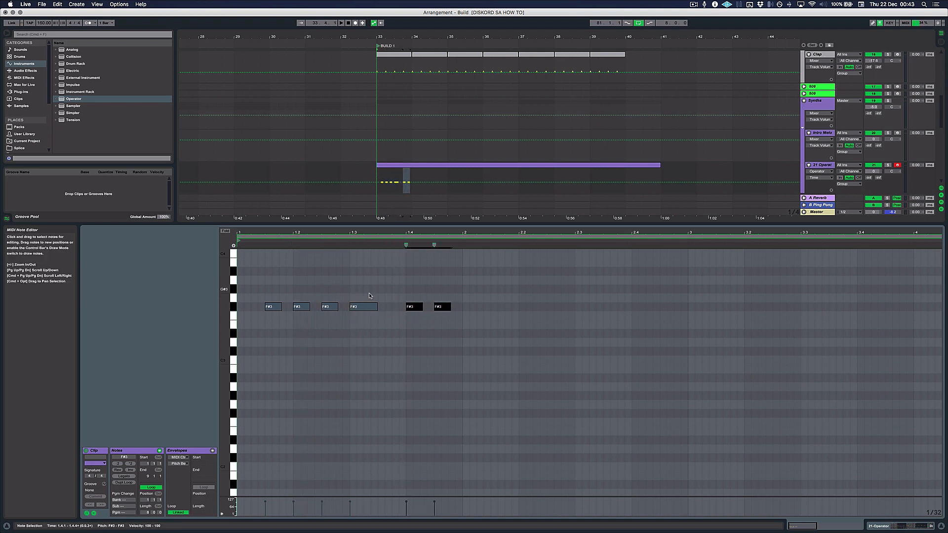
{"action": "key", "text": "space"}
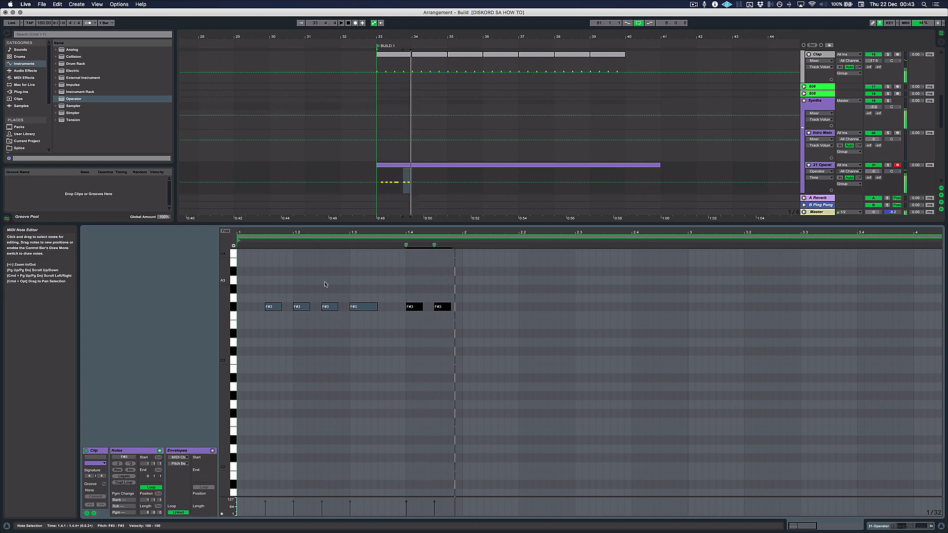
{"action": "left_click_drag", "start_coordinate": [292, 282], "coordinate": [380, 322]}
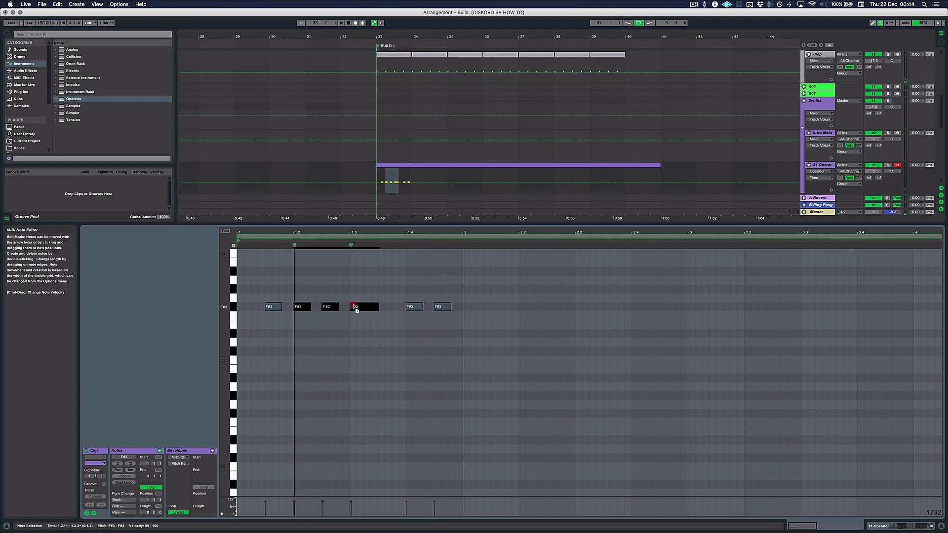
{"action": "left_click_drag", "start_coordinate": [298, 307], "coordinate": [472, 309], "text": "alt"}
{"action": "key", "text": "space"}
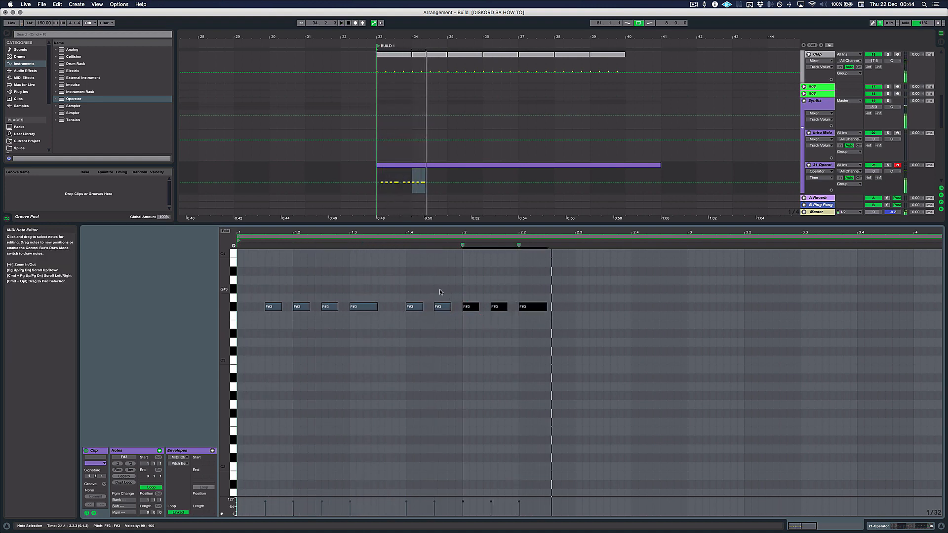
- Copy the four short F#3 notes starting at 1.4.1 so the copies begin at 2.3.1
{"action": "left_click", "coordinate": [452, 293]}
{"action": "left_click_drag", "start_coordinate": [416, 286], "coordinate": [502, 333]}
{"action": "left_click_drag", "start_coordinate": [419, 309], "coordinate": [574, 310]}
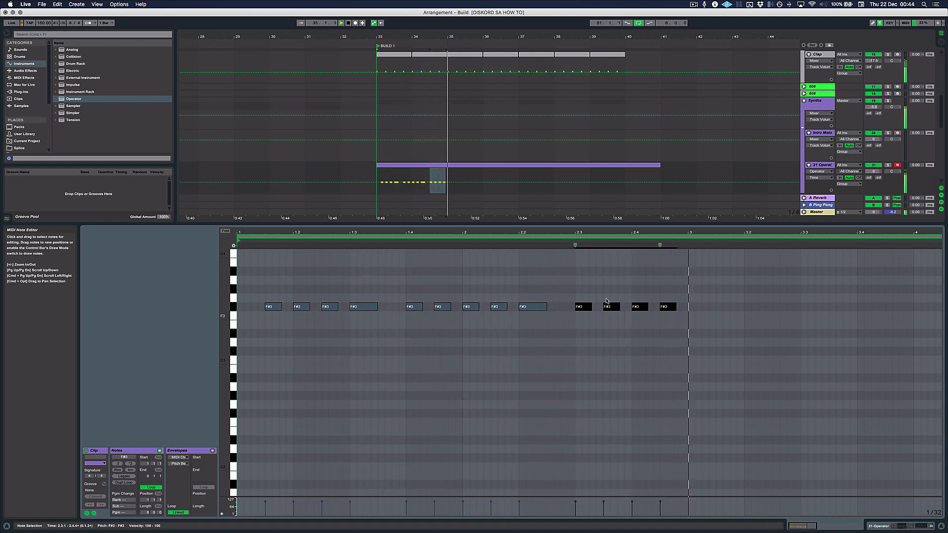
- Shorten the Operator clip to two bars, ending at bar 35, and duplicate it directly after itself
{"action": "left_click_drag", "start_coordinate": [660, 166], "coordinate": [447, 168]}
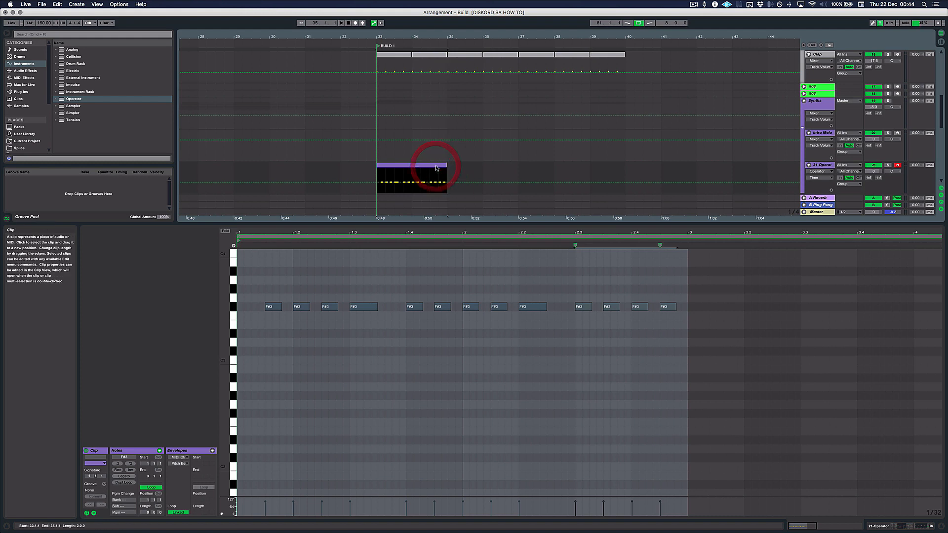
{"action": "key", "text": "super+d"}
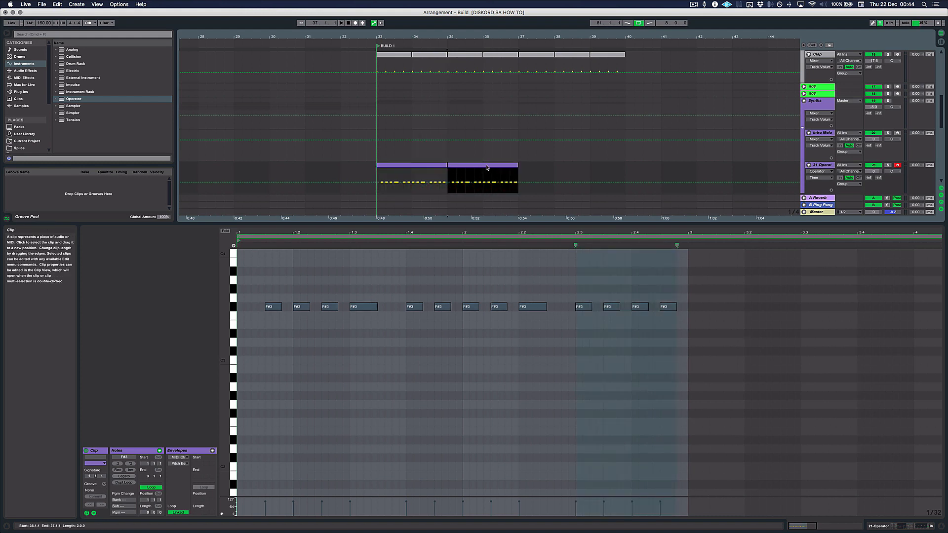
- Consolidate the two Operator clips into one and extend the clip to end at bar 40
{"action": "left_click", "coordinate": [415, 166], "text": "shift"}
{"action": "key", "text": "super+j"}
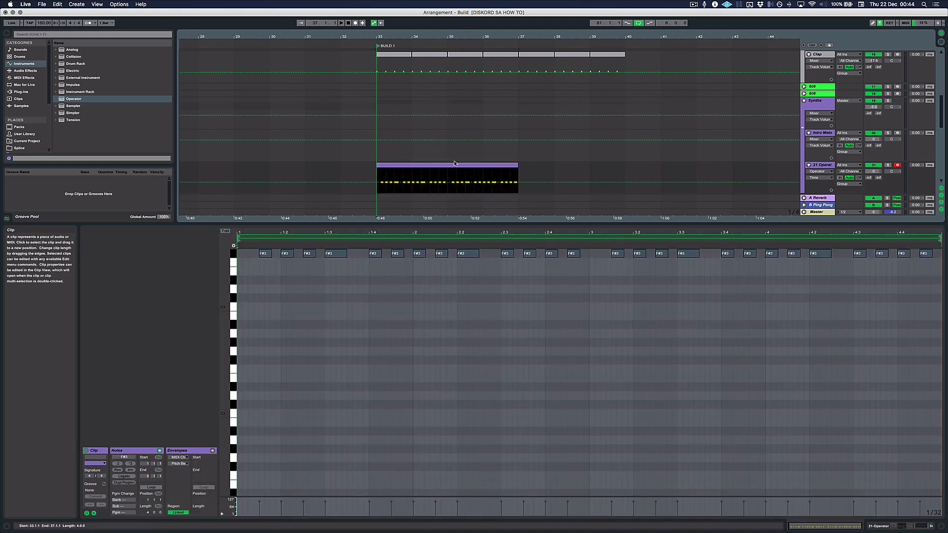
{"action": "left_click", "coordinate": [454, 165]}
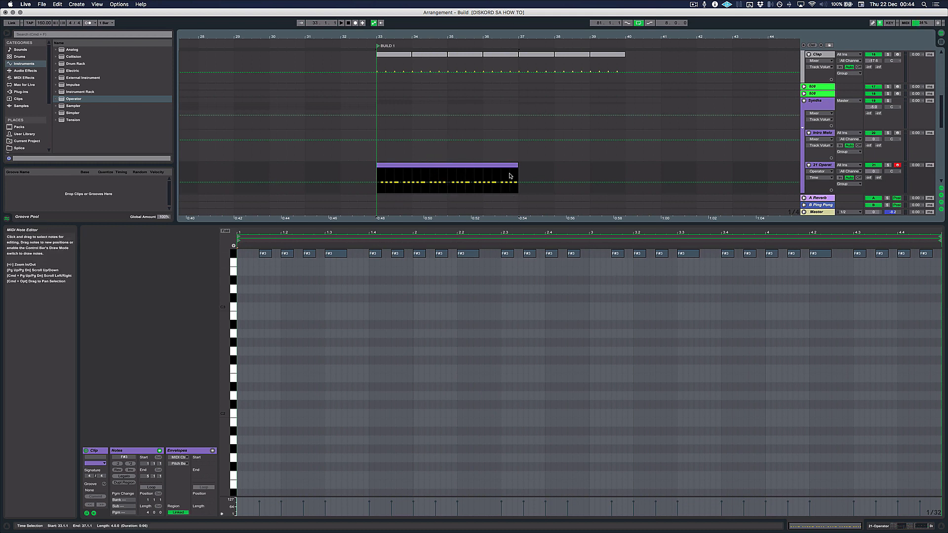
{"action": "left_click_drag", "start_coordinate": [518, 167], "coordinate": [625, 169]}
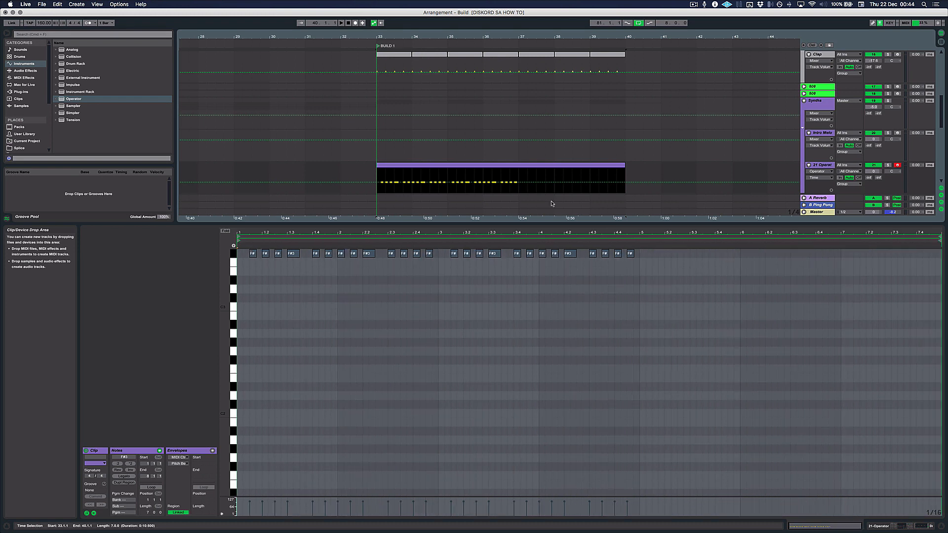
- Continue the F#3 pattern with eighth-note repeats through bar 5 and sixteenth-note repeats across bar 6, and check it in playback
{"action": "left_click", "coordinate": [628, 296]}
{"action": "left_click_drag", "start_coordinate": [643, 262], "coordinate": [743, 266]}
{"action": "left_click_drag", "start_coordinate": [752, 233], "coordinate": [849, 267]}
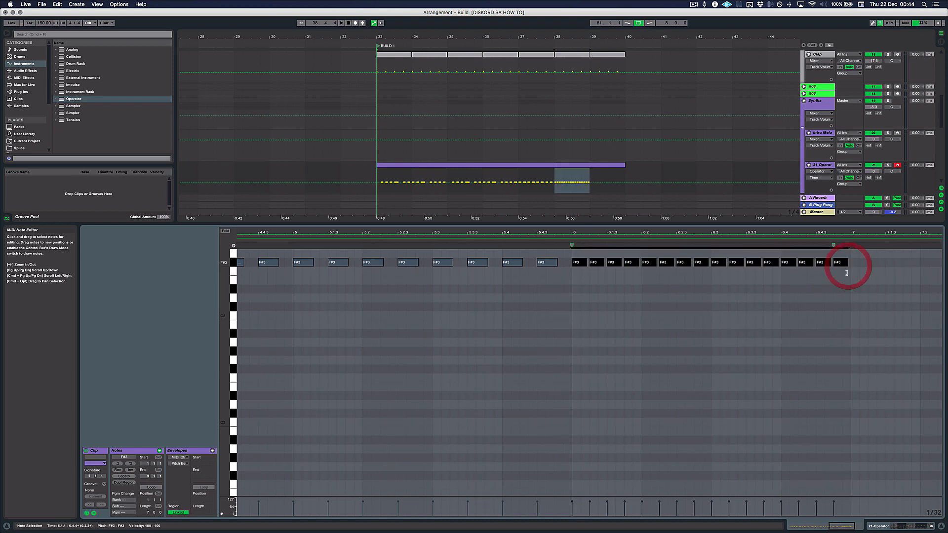
{"action": "key", "text": "minus"}
{"action": "key", "text": "minus"}
{"action": "scroll", "coordinate": [542, 291], "scroll_direction": "left", "scroll_amount": 5}
{"action": "scroll", "coordinate": [542, 292], "scroll_direction": "up", "scroll_amount": 3}
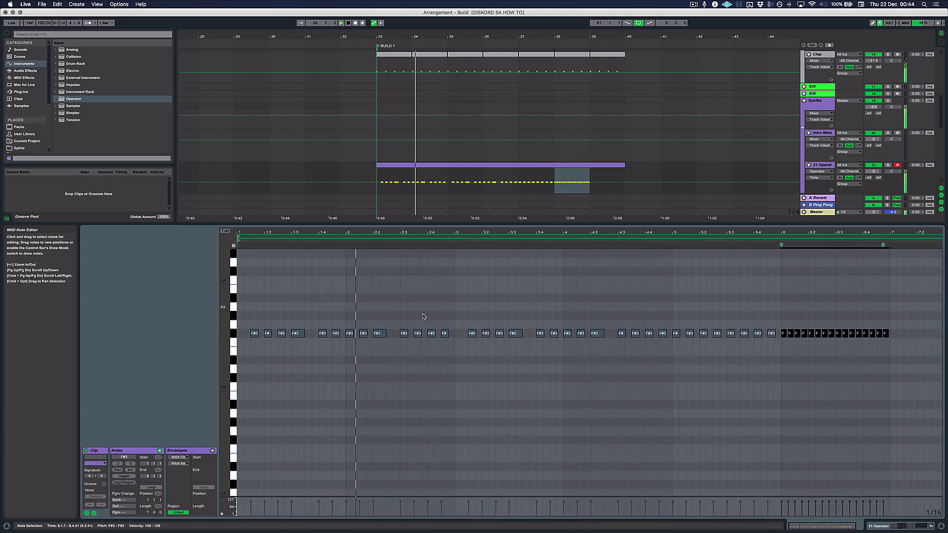
{"action": "key", "text": "space"}
- Set the Operator's pitch bend range to +12 st and return to the clip's pitch bend envelope
{"action": "left_click", "coordinate": [212, 451]}
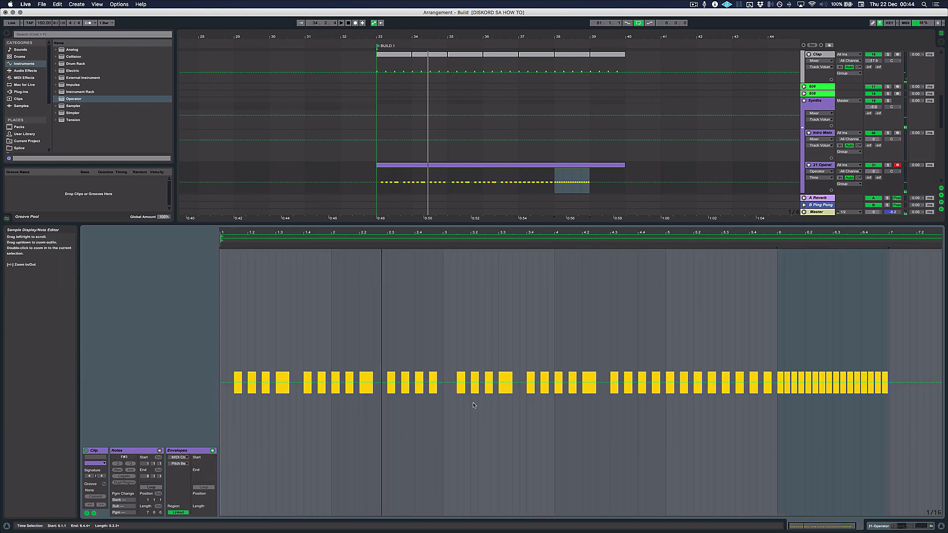
{"action": "key", "text": "shift+Tab"}
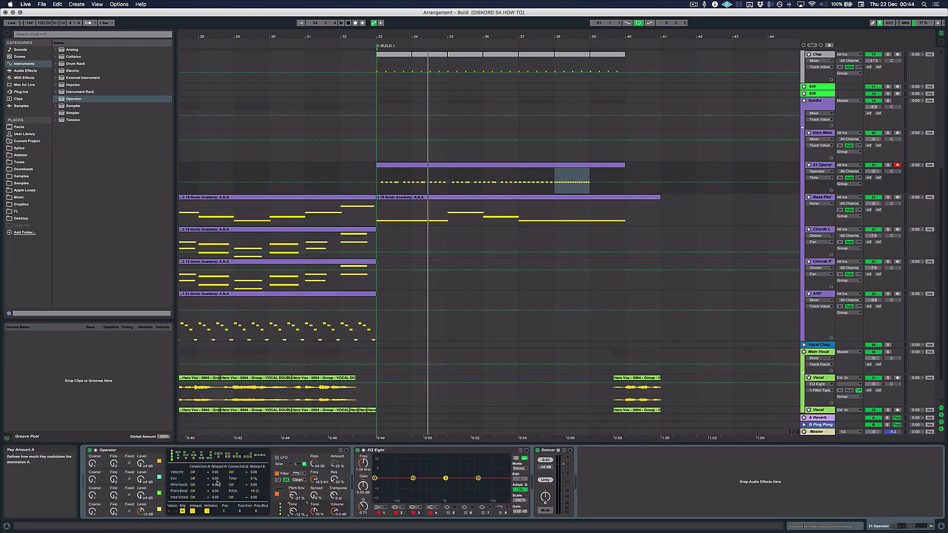
{"action": "left_click", "coordinate": [255, 492]}
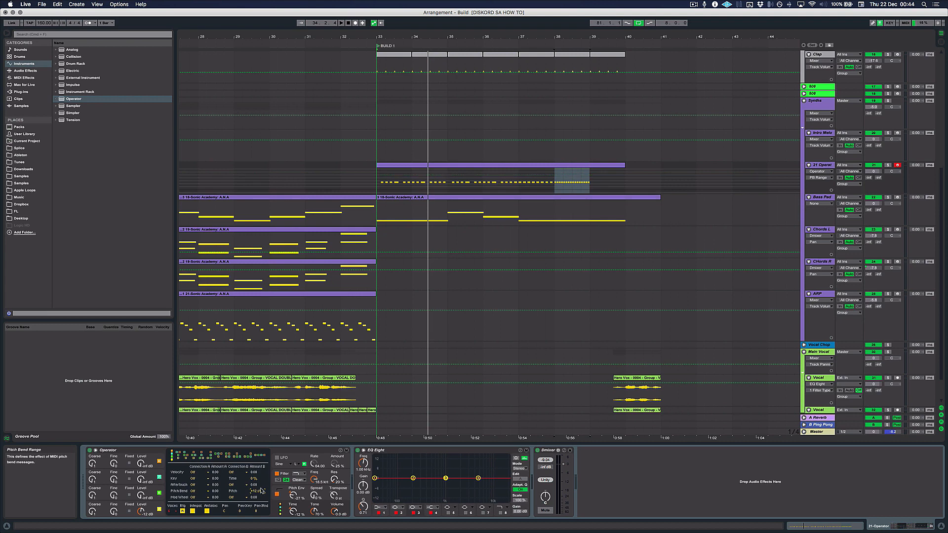
{"action": "key", "text": "shift+Tab"}
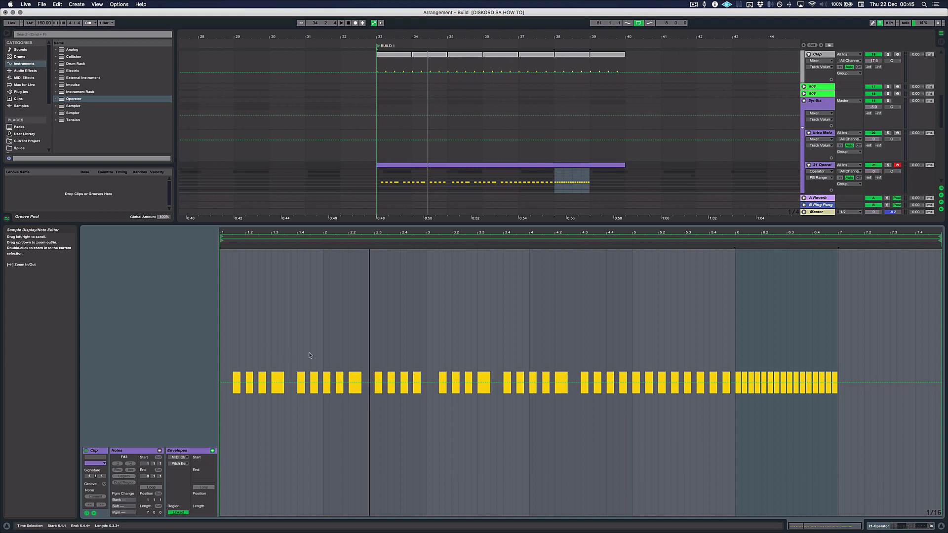
- Draw a pitch bend rise from zero at bar 3 to maximum at bar 7, curve it to accelerate towards the end, and play it
{"action": "left_click", "coordinate": [425, 381]}
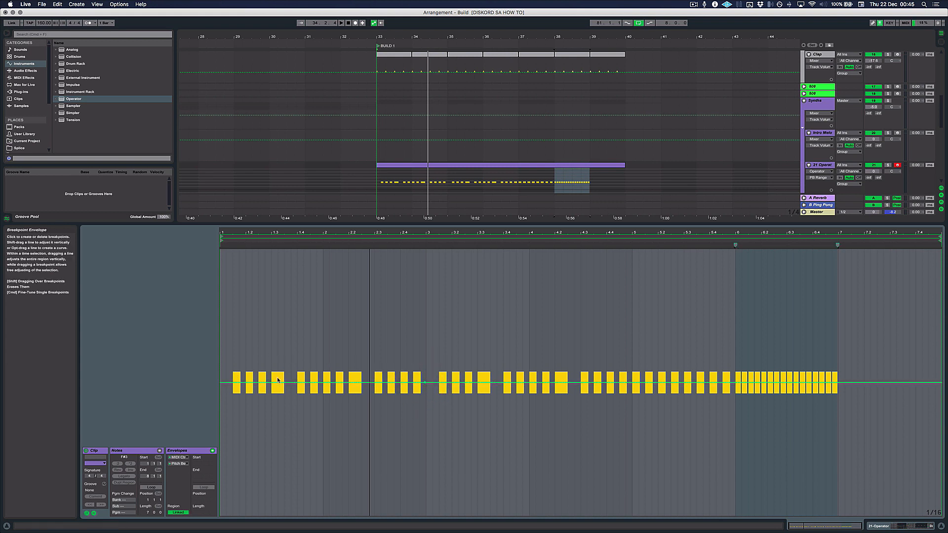
{"action": "left_click_drag", "start_coordinate": [458, 384], "coordinate": [838, 250]}
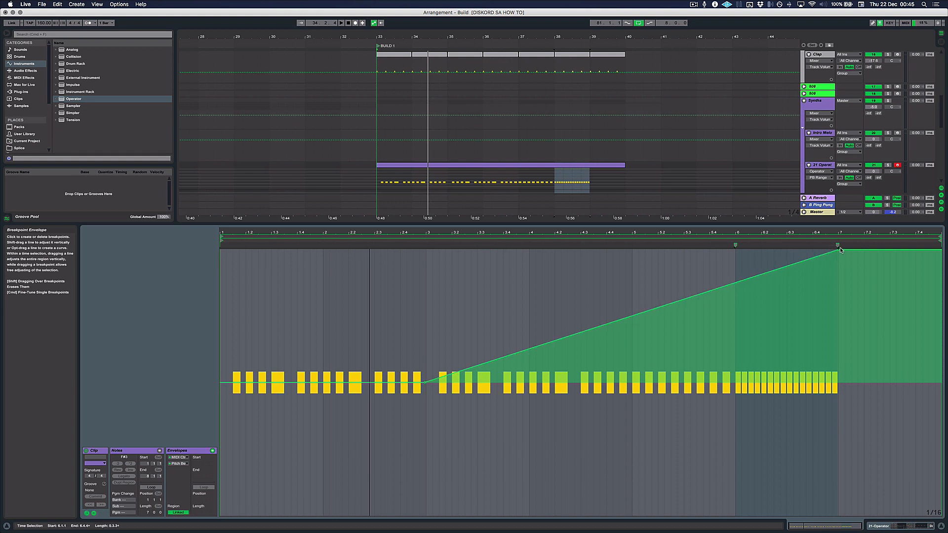
{"action": "left_click", "coordinate": [865, 321]}
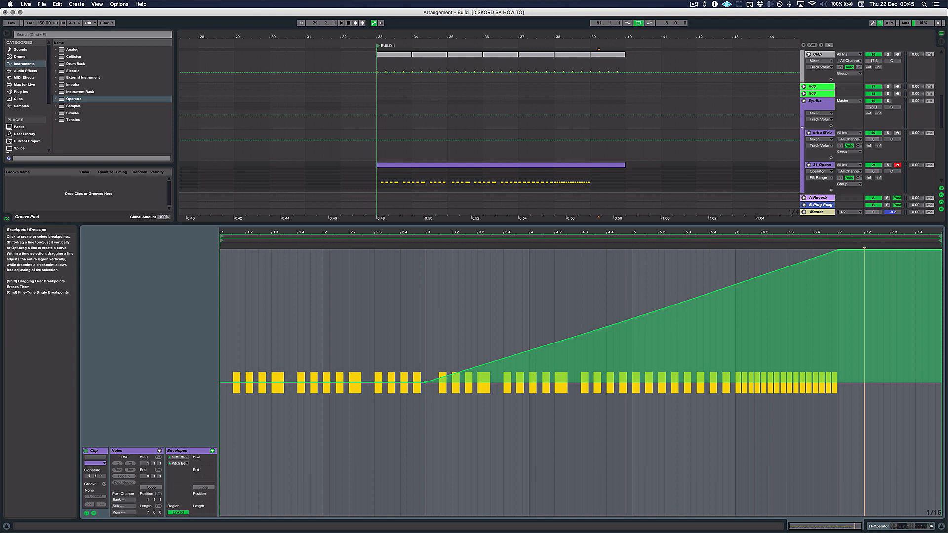
{"action": "left_click_drag", "start_coordinate": [632, 319], "coordinate": [632, 339]}
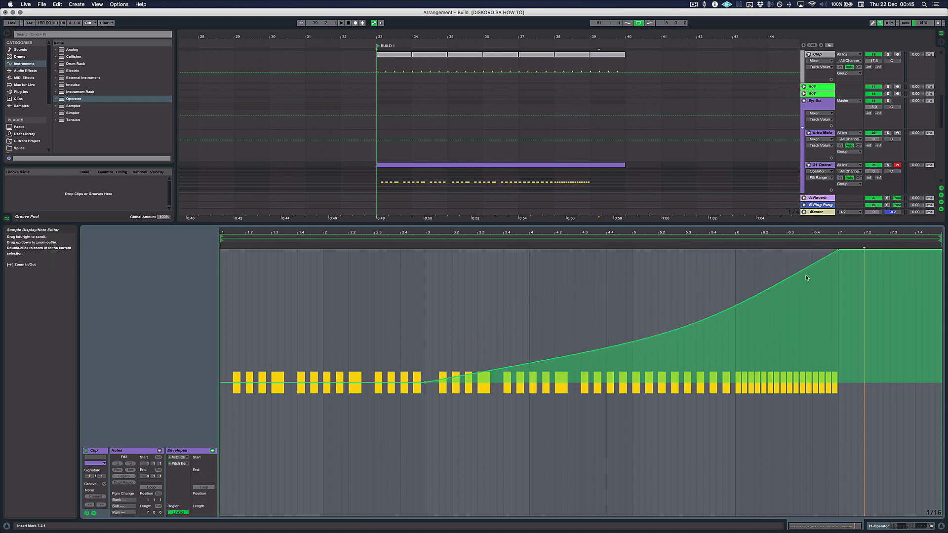
{"action": "key", "text": "space"}
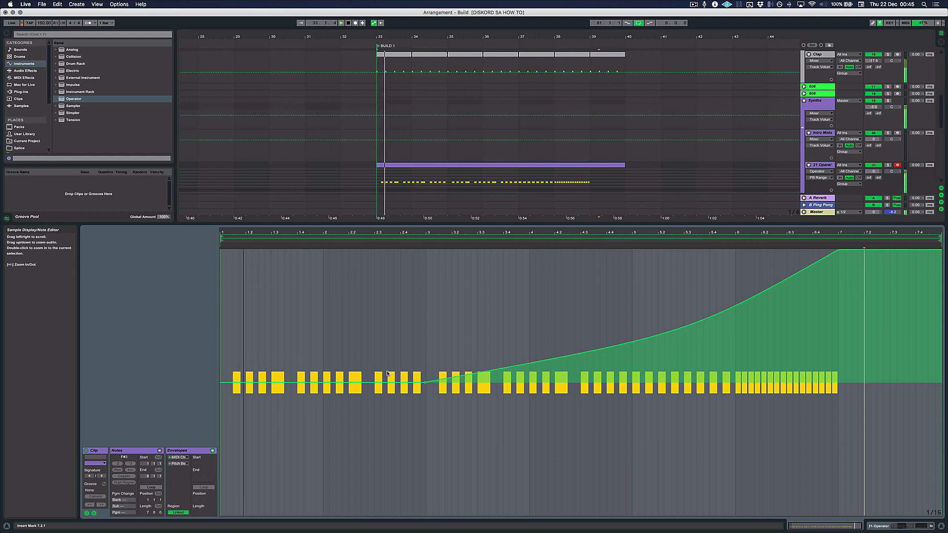
{"action": "key", "text": "shift+Tab"}
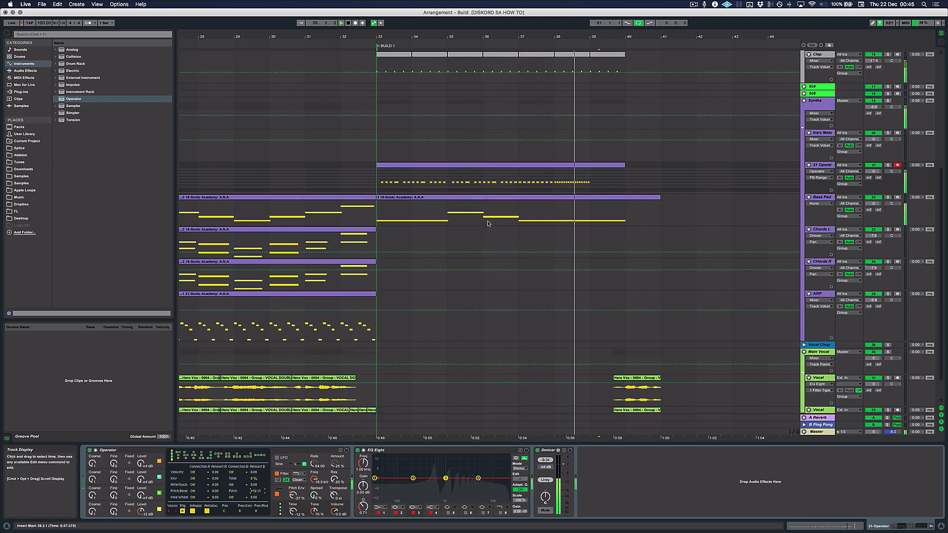
{"action": "key", "text": "space"}
- Move the sixteenth-note F#3 run from bar 6 to bar 7 and copy bar 5's eighth notes into bar 6
{"action": "left_click", "coordinate": [575, 165]}
{"action": "double_click", "coordinate": [575, 165]}
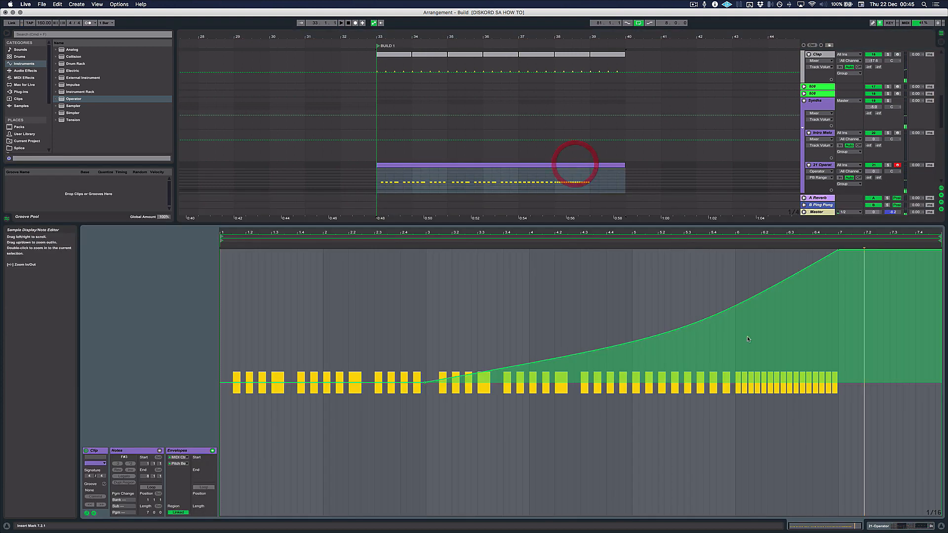
{"action": "left_click", "coordinate": [159, 451]}
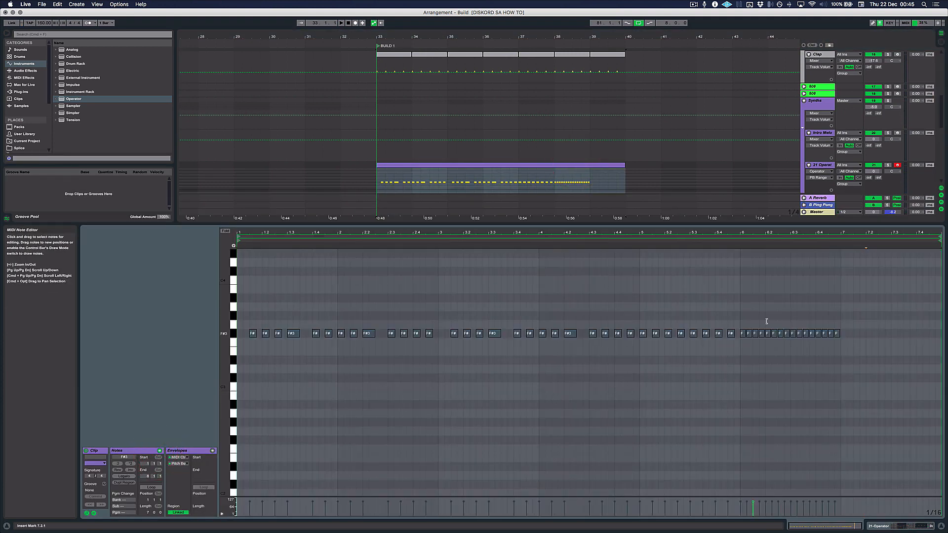
{"action": "left_click", "coordinate": [749, 361]}
{"action": "left_click_drag", "start_coordinate": [841, 314], "coordinate": [849, 335]}
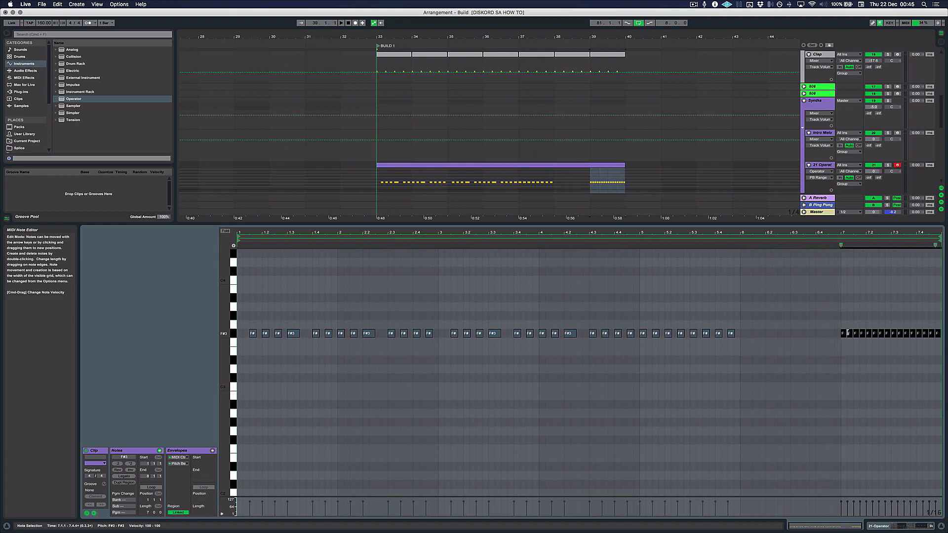
{"action": "left_click_drag", "start_coordinate": [804, 315], "coordinate": [642, 343]}
{"action": "left_click_drag", "start_coordinate": [644, 337], "coordinate": [747, 338]}
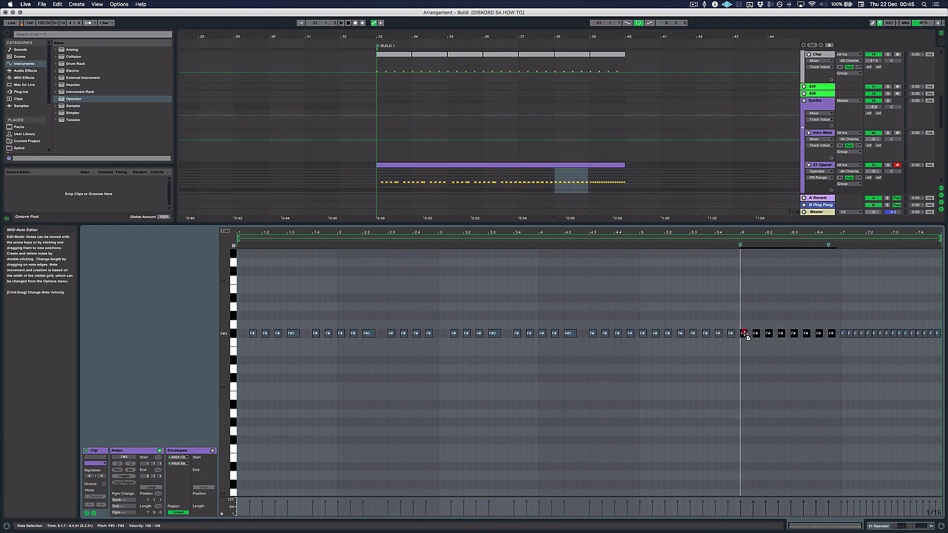
{"action": "key", "text": "shift+Tab"}
{"action": "key", "text": "shift+Tab"}
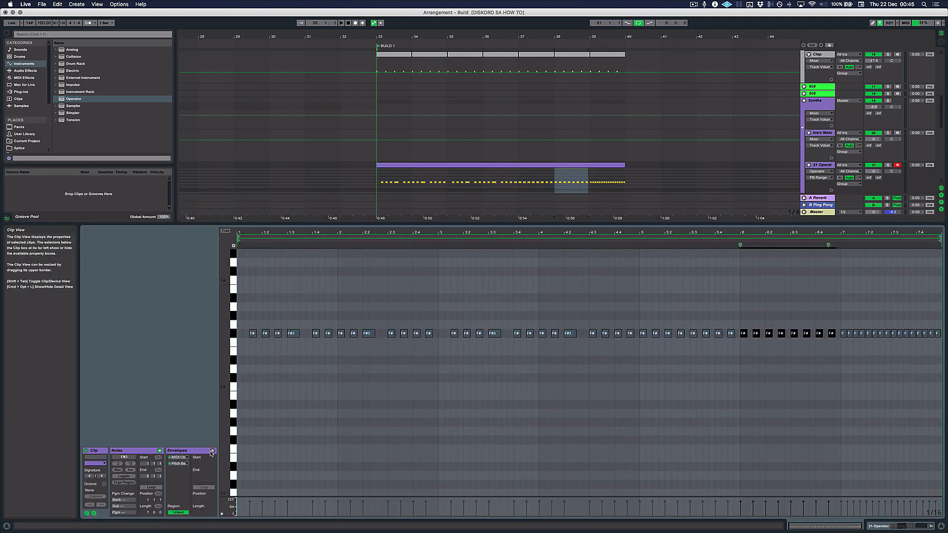
- Move the peak of the pitch bend envelope from bar 7 to the clip's end at bar 8
{"action": "left_click", "coordinate": [213, 450]}
{"action": "left_click", "coordinate": [858, 280]}
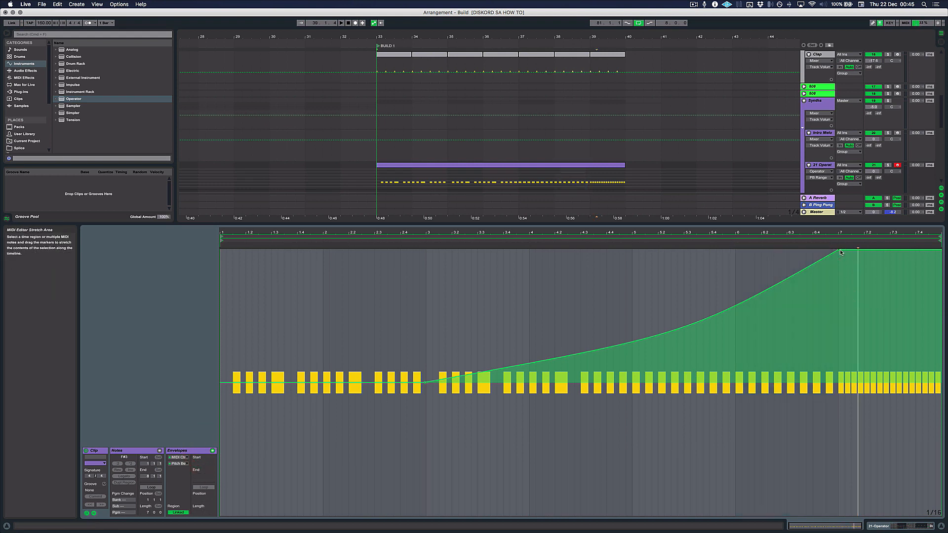
{"action": "left_click_drag", "start_coordinate": [844, 249], "coordinate": [929, 250]}
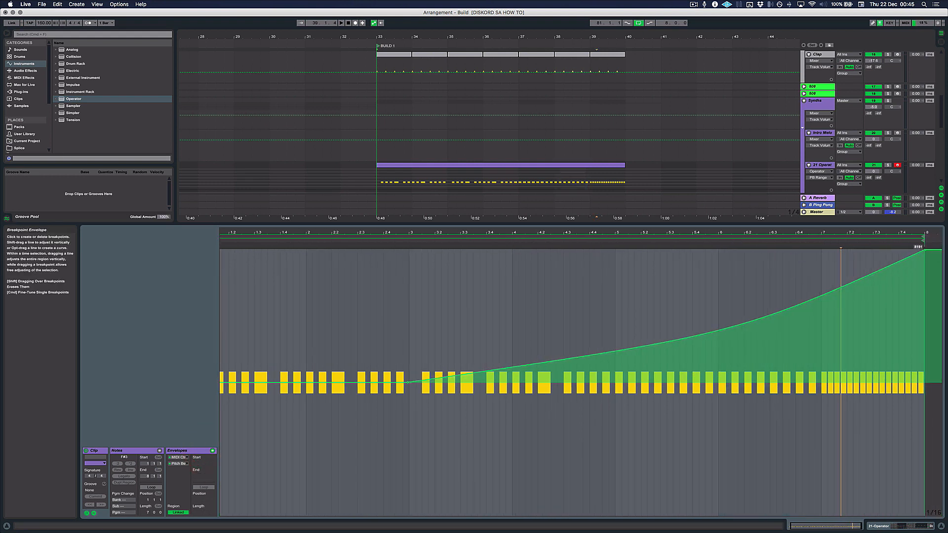
- Play the build from bar 33 to check the Operator's pitch rise against the other tracks
{"action": "key", "text": "space"}
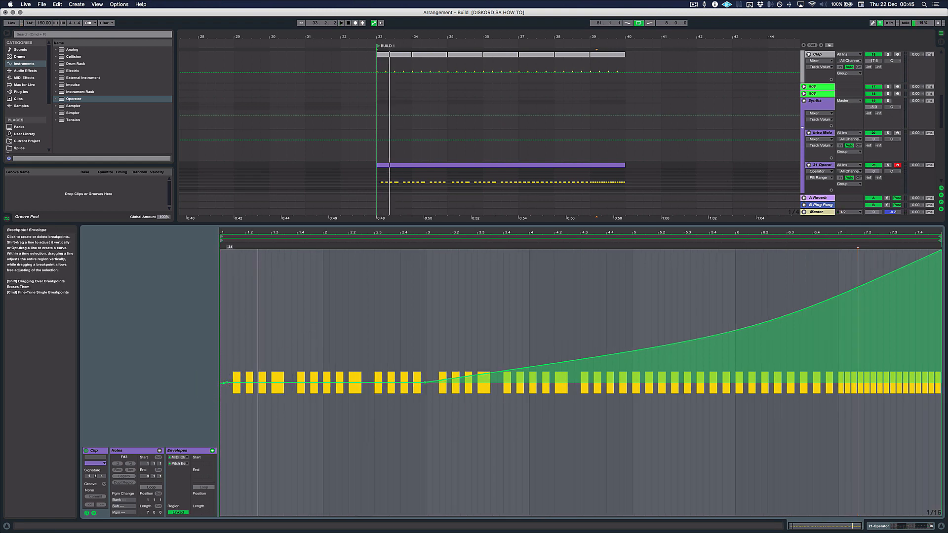
{"action": "left_click", "coordinate": [517, 180]}
{"action": "key", "text": "space"}
{"action": "scroll", "coordinate": [686, 162], "scroll_direction": "down", "scroll_amount": 2}
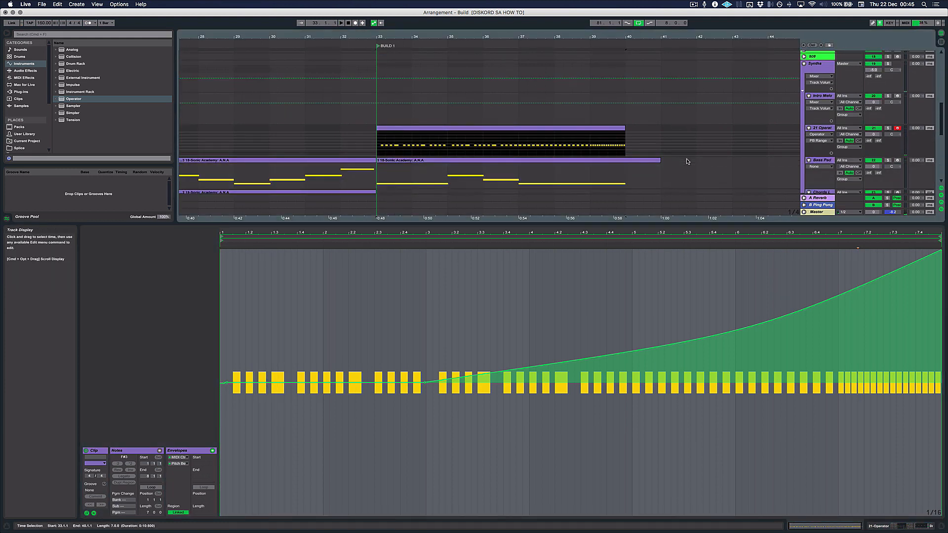
{"action": "key", "text": "space"}
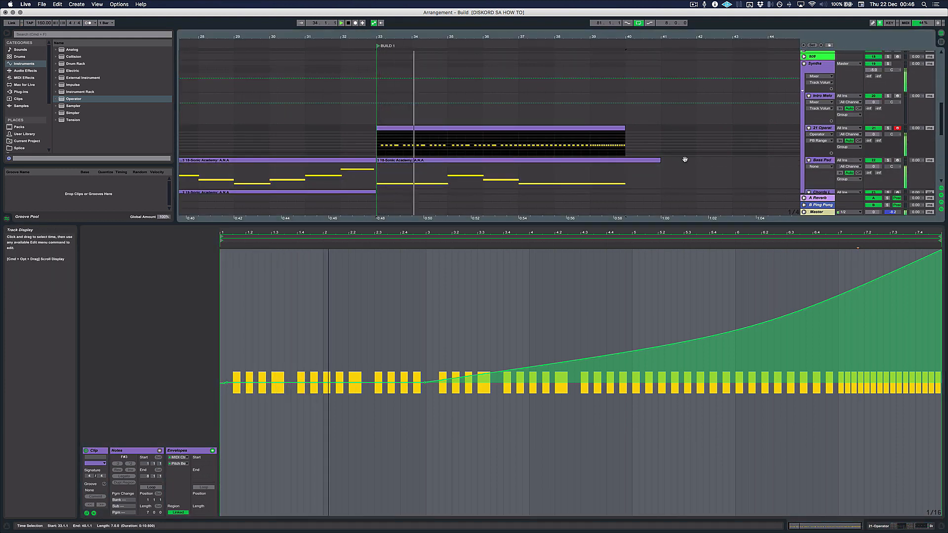
{"action": "key", "text": "super+alt+l"}
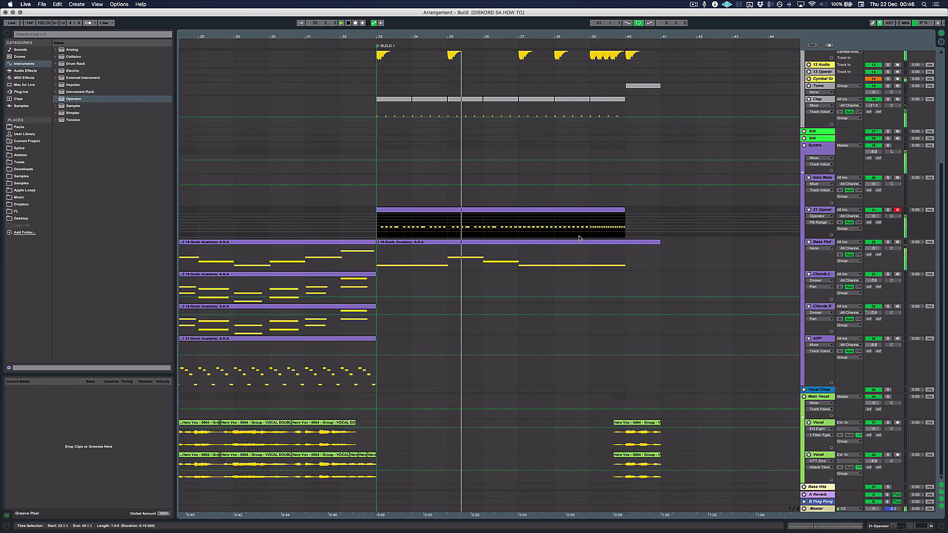
{"action": "key", "text": "space"}
- Add an Auto Filter at the end of the Operator track's device chain and open its cutoff frequency fully
{"action": "left_click", "coordinate": [553, 209]}
{"action": "key", "text": "shift+Tab"}
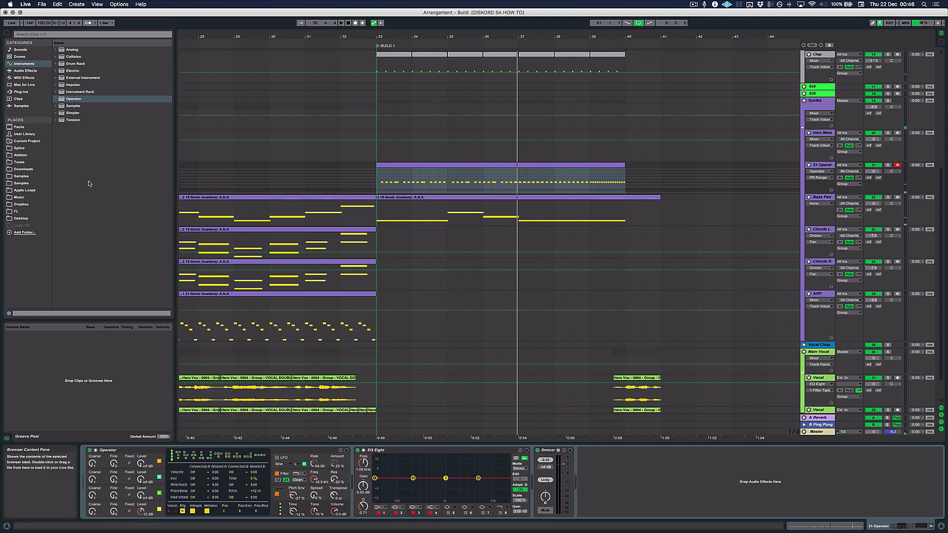
{"action": "left_click", "coordinate": [27, 71]}
{"action": "left_click", "coordinate": [90, 65]}
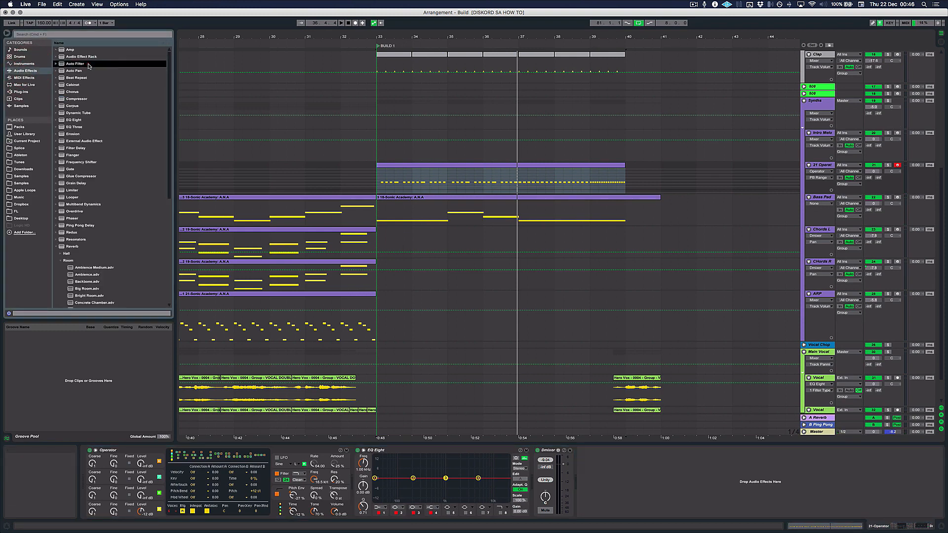
{"action": "left_click_drag", "start_coordinate": [712, 504], "coordinate": [711, 502]}
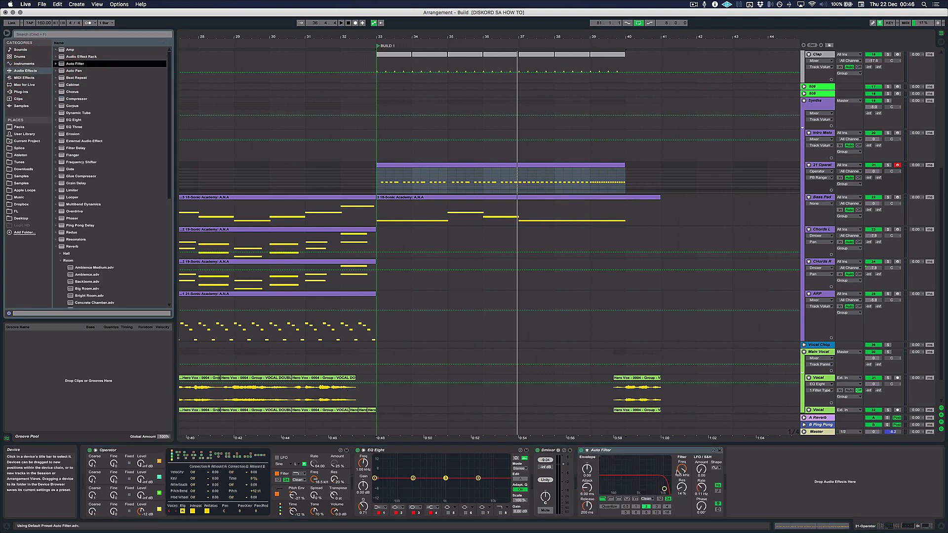
{"action": "left_click_drag", "start_coordinate": [681, 469], "coordinate": [682, 469]}
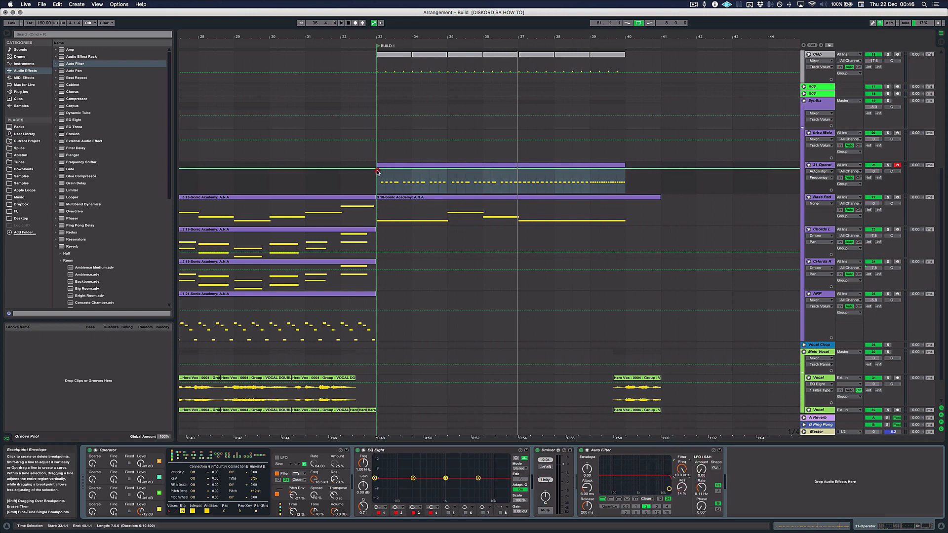
- Automate the Auto Filter frequency to rise from about 350 Hz at bar 33 to fully open at bar 40, and play from bar 29
{"action": "left_click_drag", "start_coordinate": [376, 169], "coordinate": [376, 181]}
{"action": "left_click", "coordinate": [638, 176]}
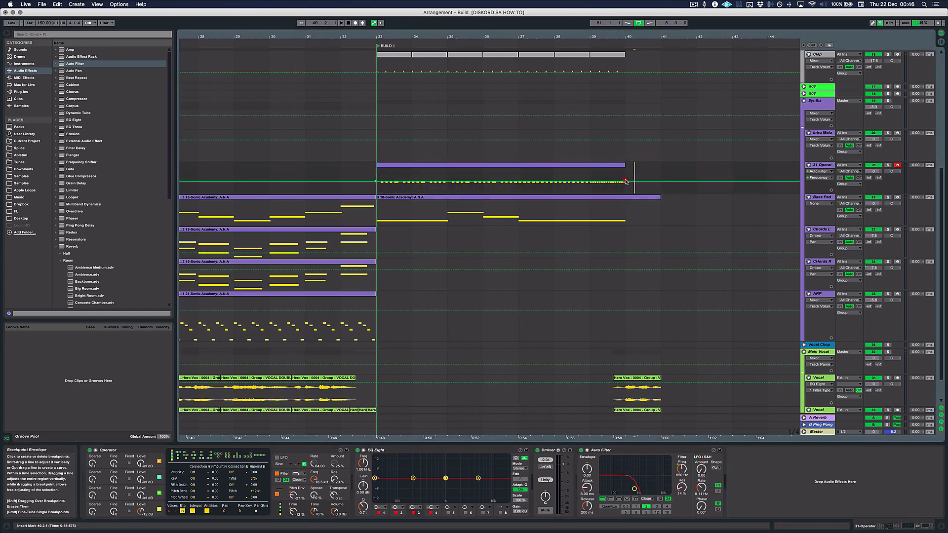
{"action": "left_click_drag", "start_coordinate": [628, 185], "coordinate": [627, 175]}
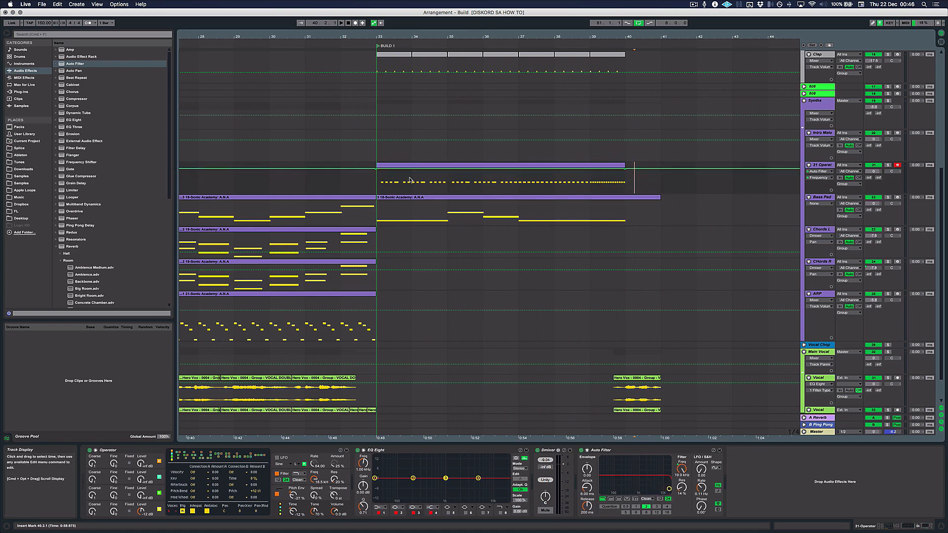
{"action": "left_click_drag", "start_coordinate": [377, 168], "coordinate": [377, 184]}
{"action": "key", "text": "space"}
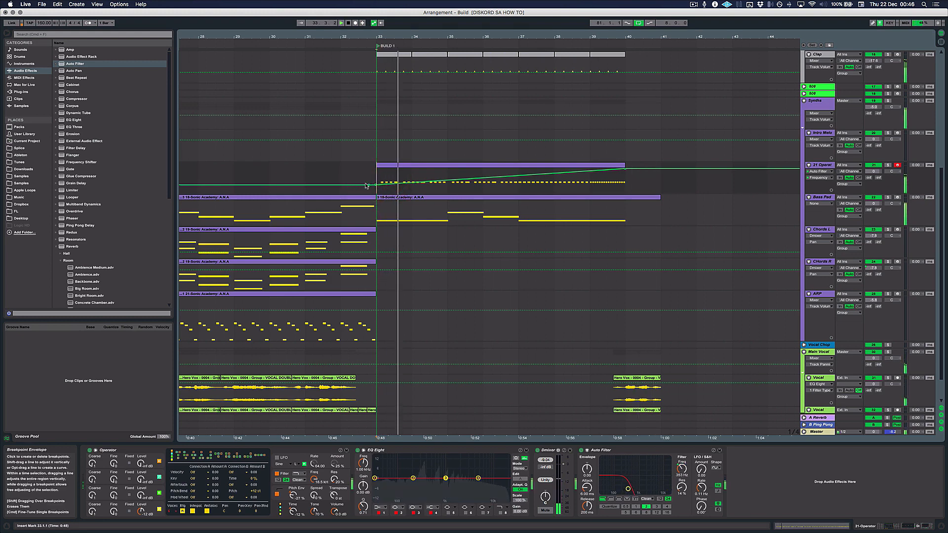
{"action": "left_click", "coordinate": [331, 181]}
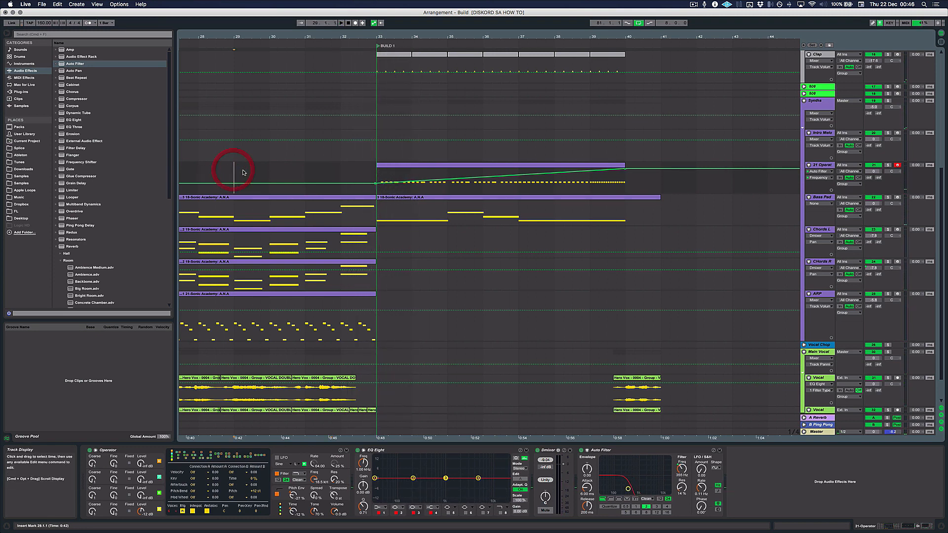
{"action": "key", "text": "space"}
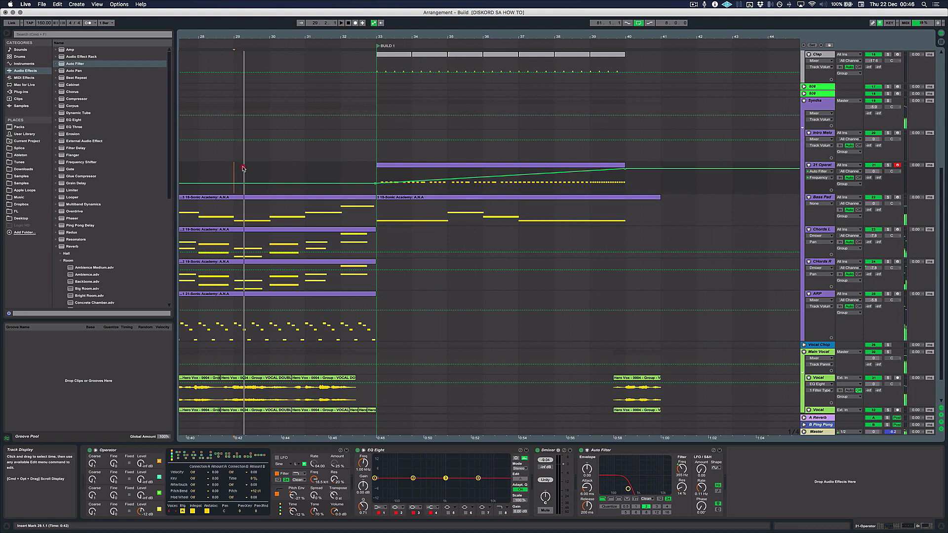
- Play the arrangement from bar 29 to hear the lead-in to BUILD 1
{"action": "key", "text": "space"}
{"action": "key", "text": "space"}
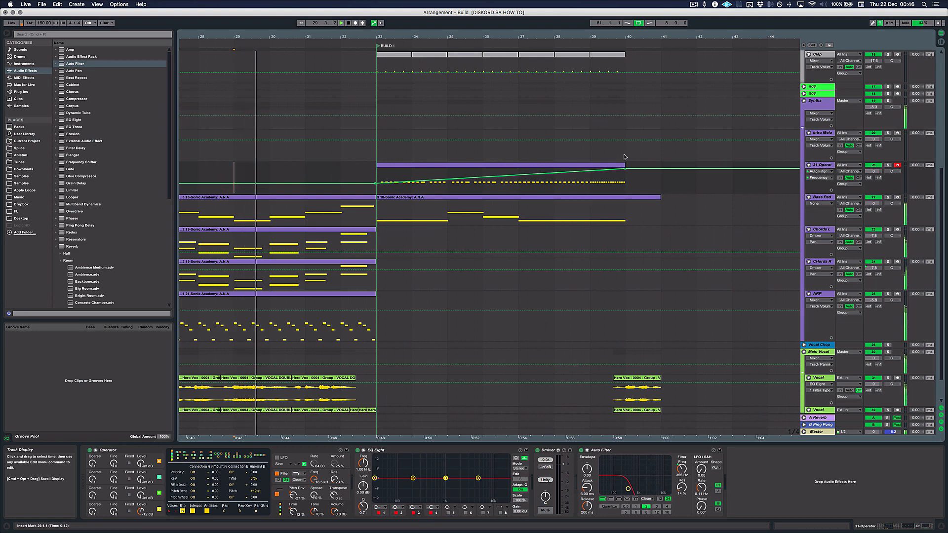
{"action": "scroll", "coordinate": [520, 320], "scroll_direction": "down", "scroll_amount": 2}
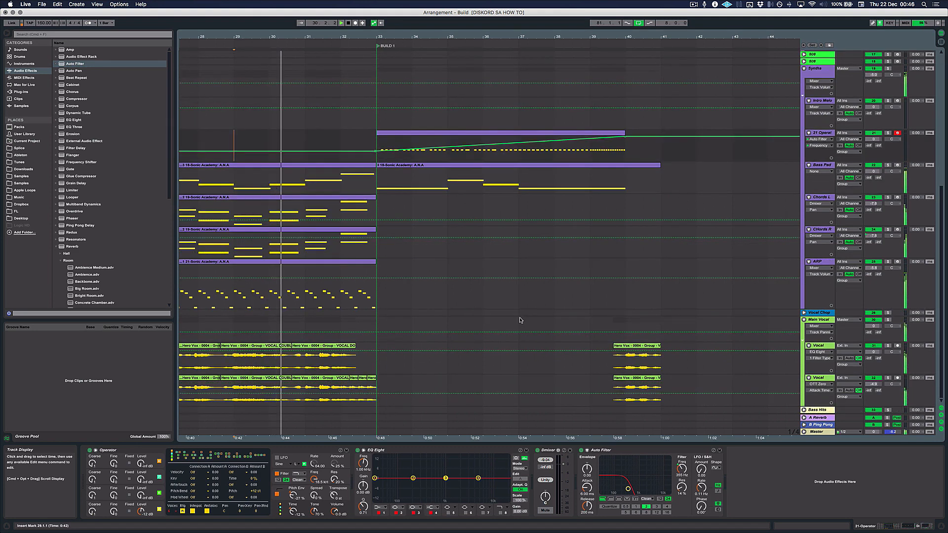
- Duplicate the one-beat vocal doubles chop ending at bar 33 to fill the lower Vocal track through to bar 39.4
{"action": "left_click", "coordinate": [371, 378]}
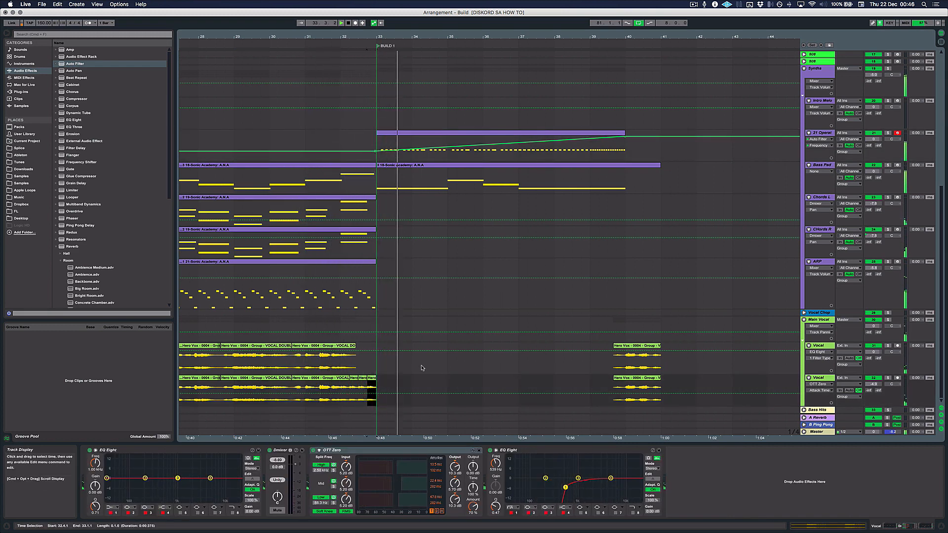
{"action": "left_click", "coordinate": [378, 378]}
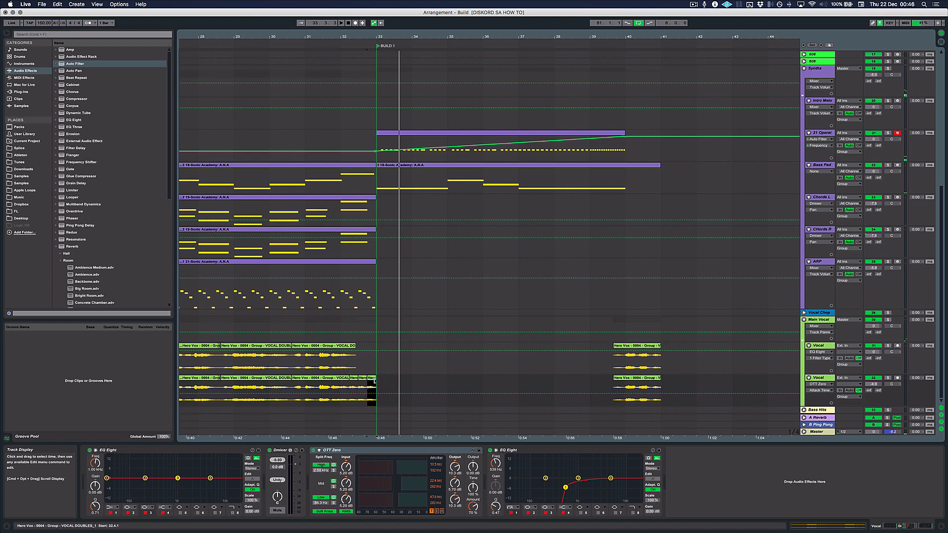
{"action": "left_click_drag", "start_coordinate": [380, 381], "coordinate": [383, 380]}
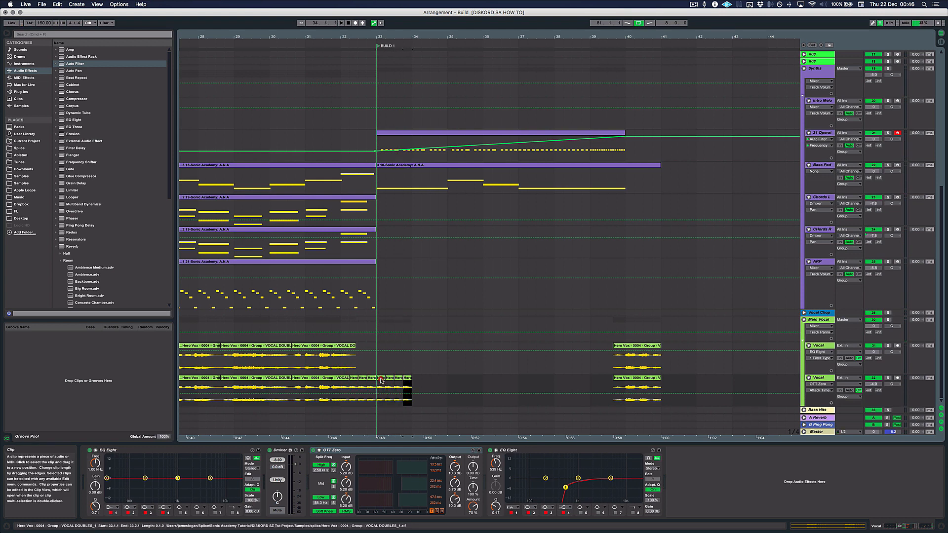
{"action": "key", "text": "super+d"}
{"action": "key", "text": "super+d"}
{"action": "key", "text": "super+d"}
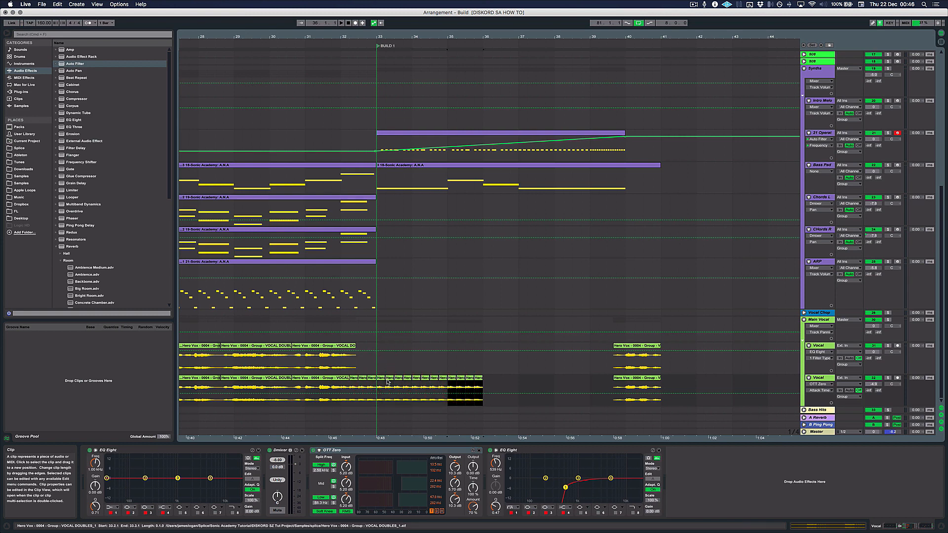
{"action": "key", "text": "super+d"}
{"action": "left_click", "coordinate": [567, 372]}
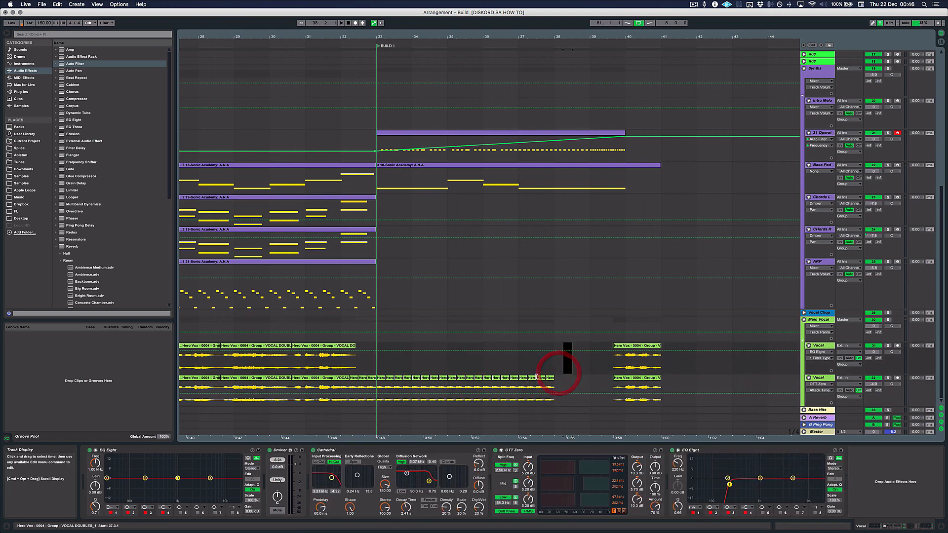
{"action": "left_click", "coordinate": [539, 378]}
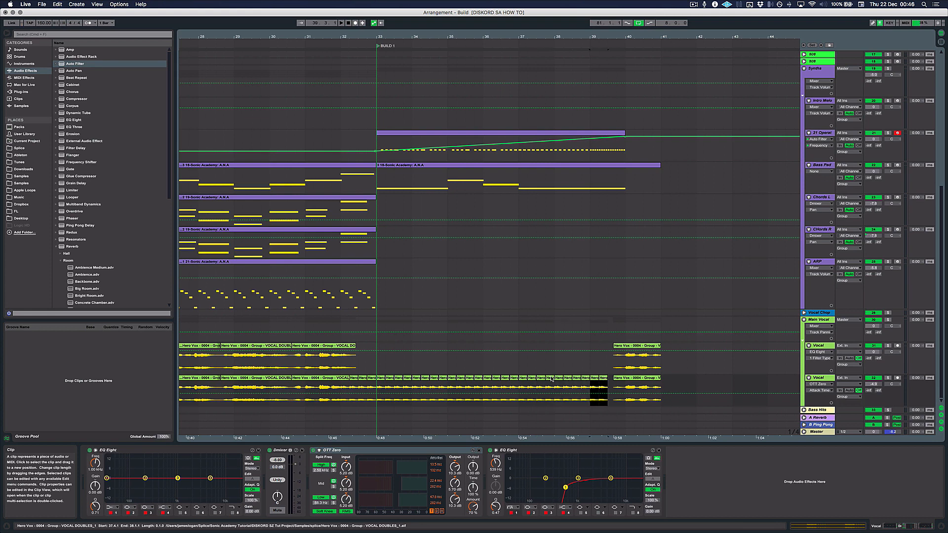
{"action": "left_click", "coordinate": [605, 379]}
{"action": "key", "text": "super+d"}
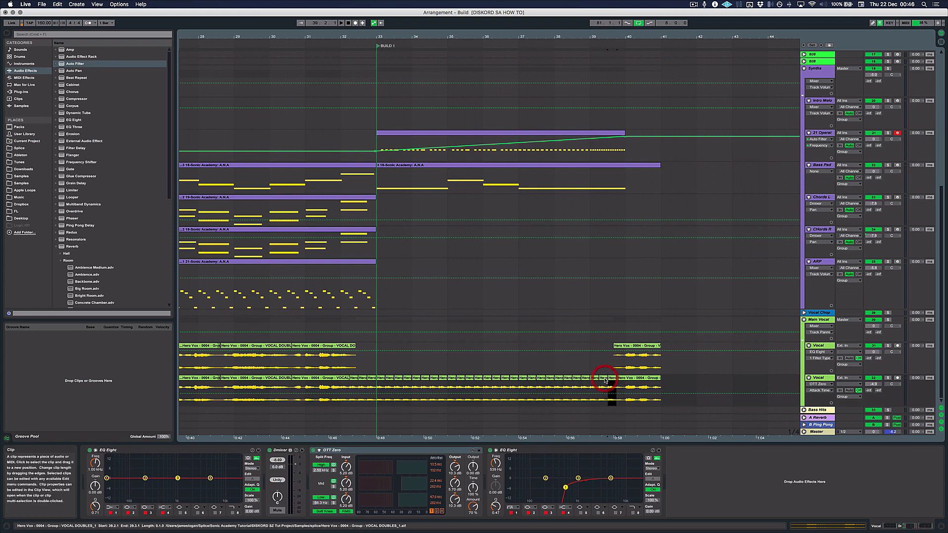
- Insert the Ambience Reverb preset before OTT Zero in the lower Vocal track's device chain
{"action": "left_click", "coordinate": [824, 378]}
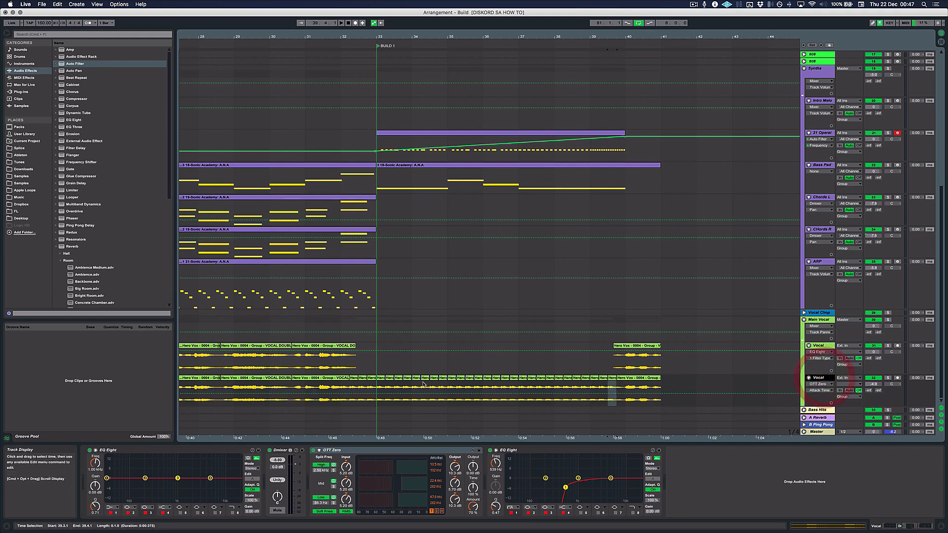
{"action": "scroll", "coordinate": [69, 247], "scroll_direction": "down", "scroll_amount": 3}
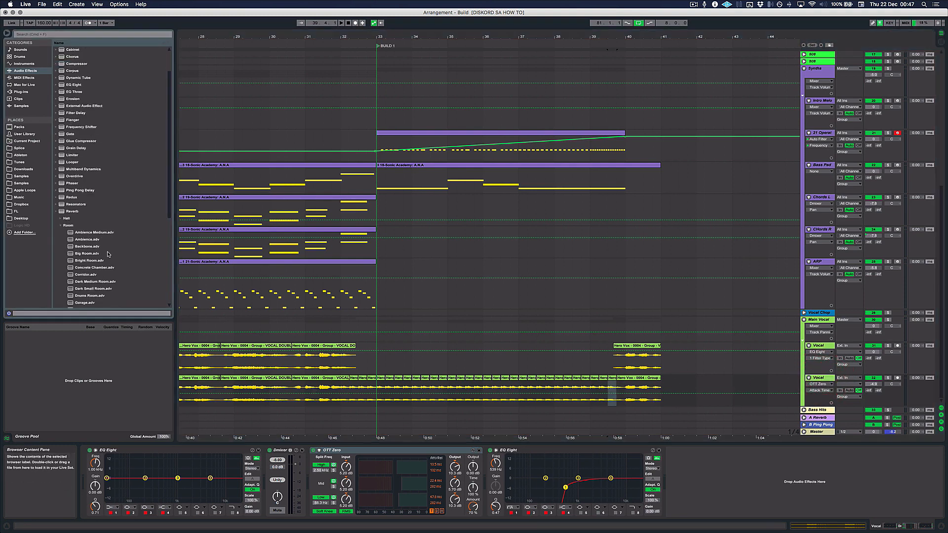
{"action": "scroll", "coordinate": [89, 260], "scroll_direction": "down", "scroll_amount": 1}
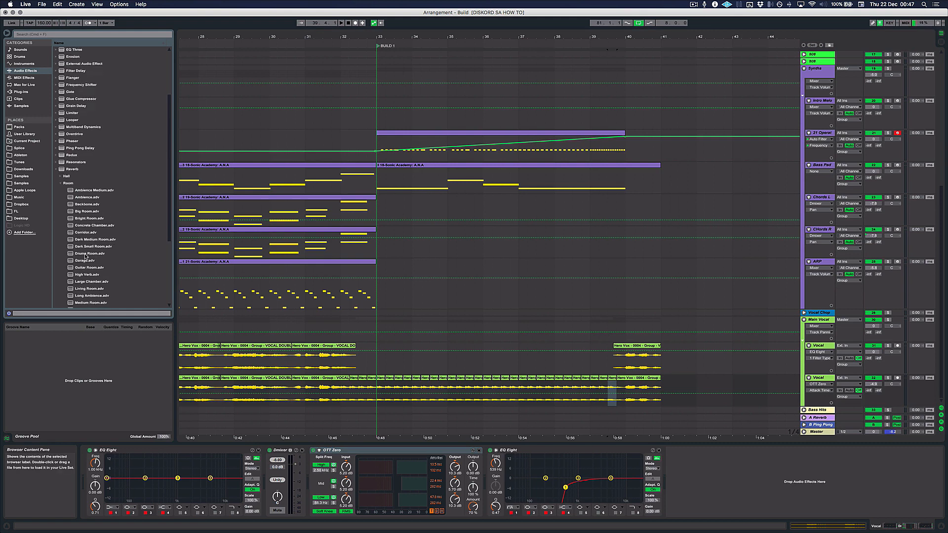
{"action": "left_click_drag", "start_coordinate": [83, 198], "coordinate": [355, 474]}
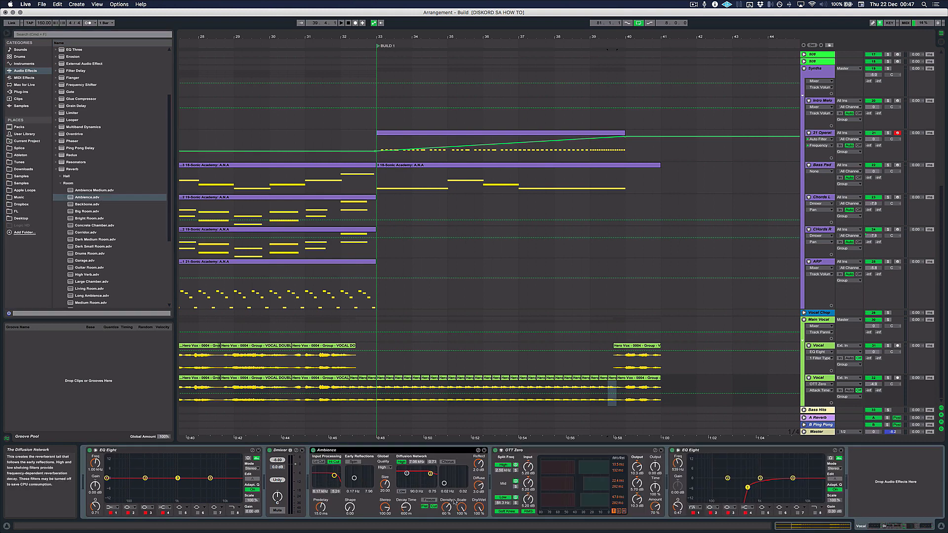
- Solo the lower Vocal track, play it from bar 33 and turn down the Ambience reverb's dry/wet amount
{"action": "key", "text": "space"}
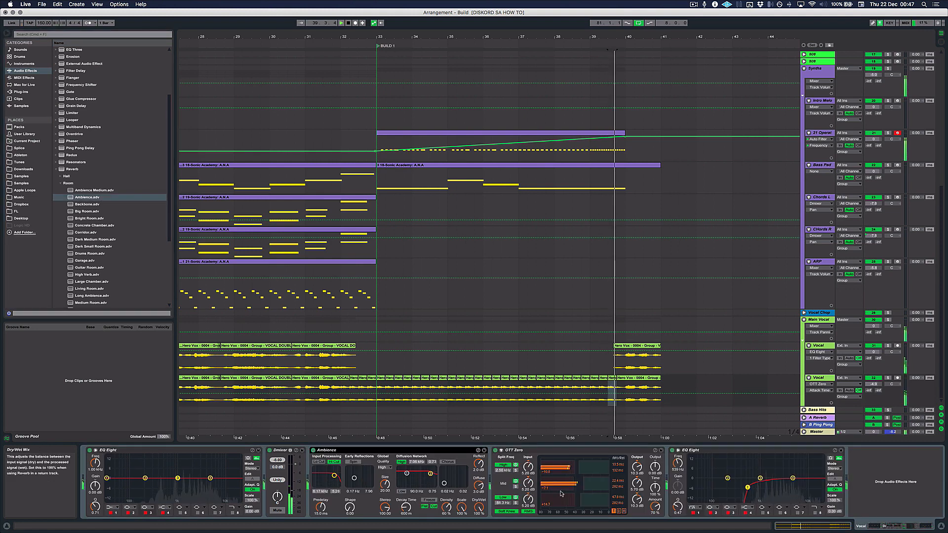
{"action": "left_click", "coordinate": [888, 378]}
{"action": "left_click_drag", "start_coordinate": [394, 390], "coordinate": [402, 390]}
{"action": "left_click", "coordinate": [379, 384]}
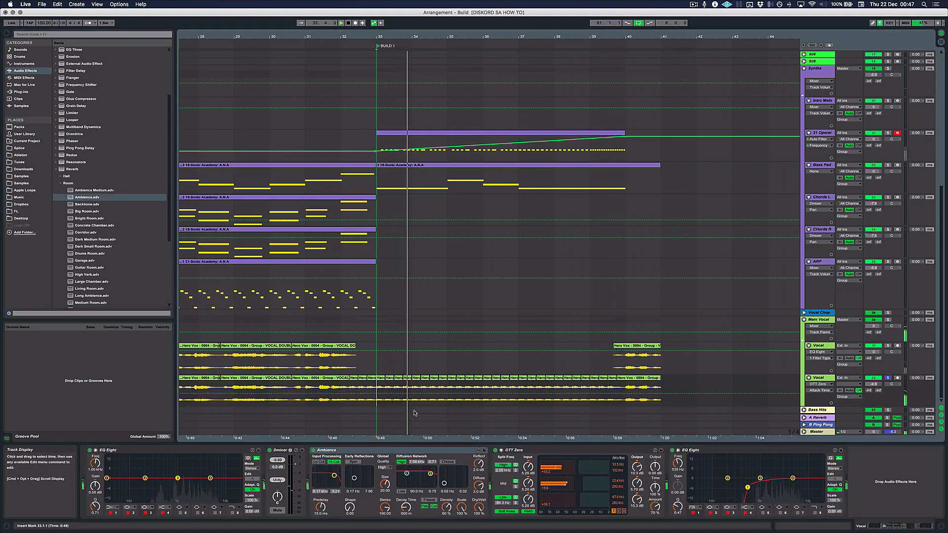
{"action": "left_click_drag", "start_coordinate": [485, 503], "coordinate": [482, 509]}
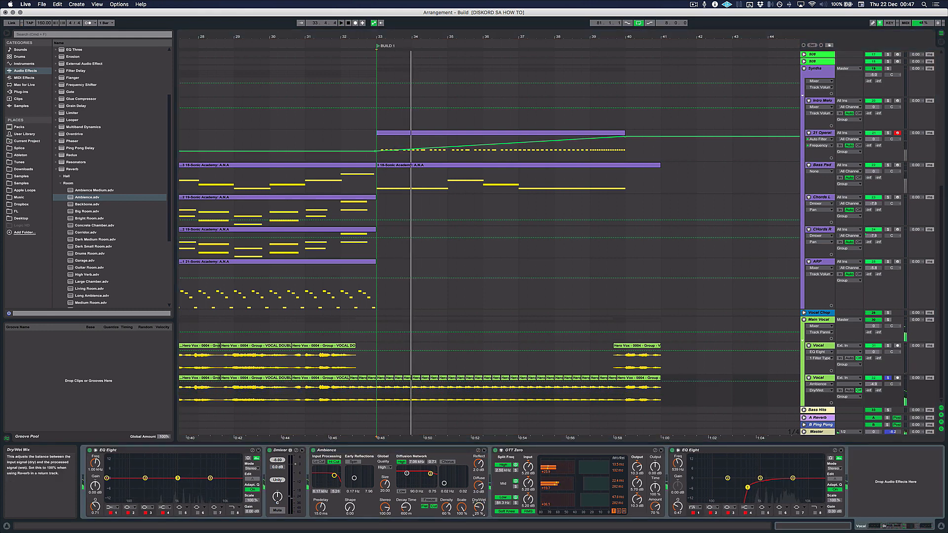
- Consolidate the repeated vocal chops between bars 33 and 39.4 into a single clip
{"action": "left_click", "coordinate": [380, 379]}
{"action": "left_click", "coordinate": [614, 378], "text": "shift"}
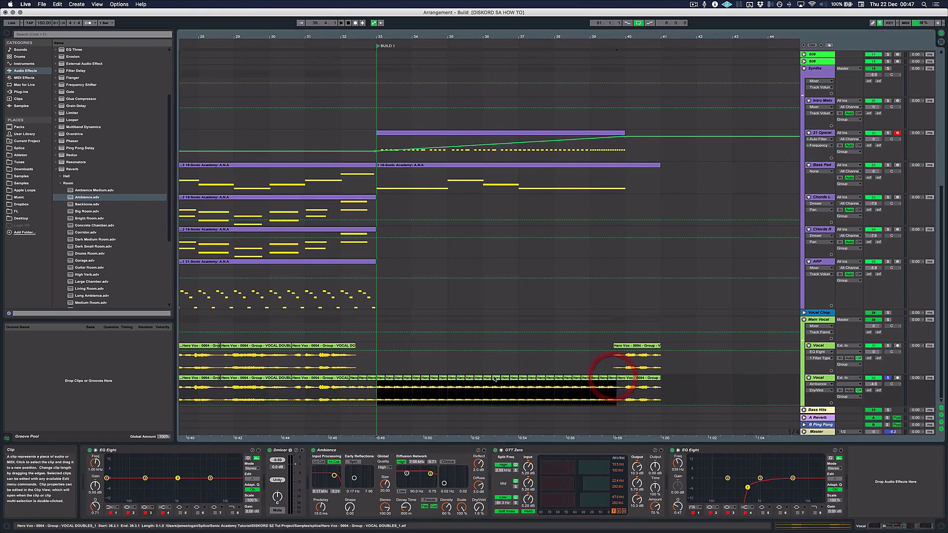
{"action": "key", "text": "super+j"}
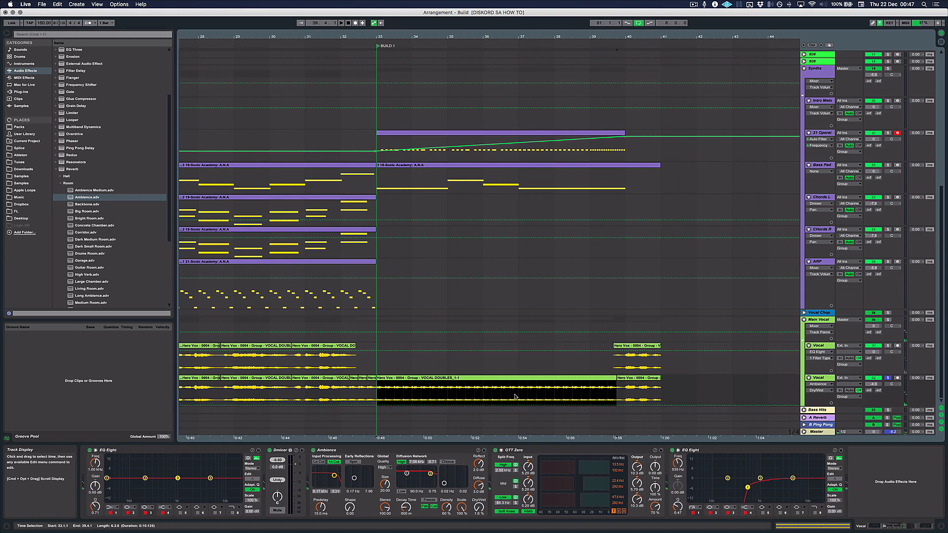
- Open the consolidated vocal clip and set its warp mode to Complex Pro
{"action": "double_click", "coordinate": [511, 383]}
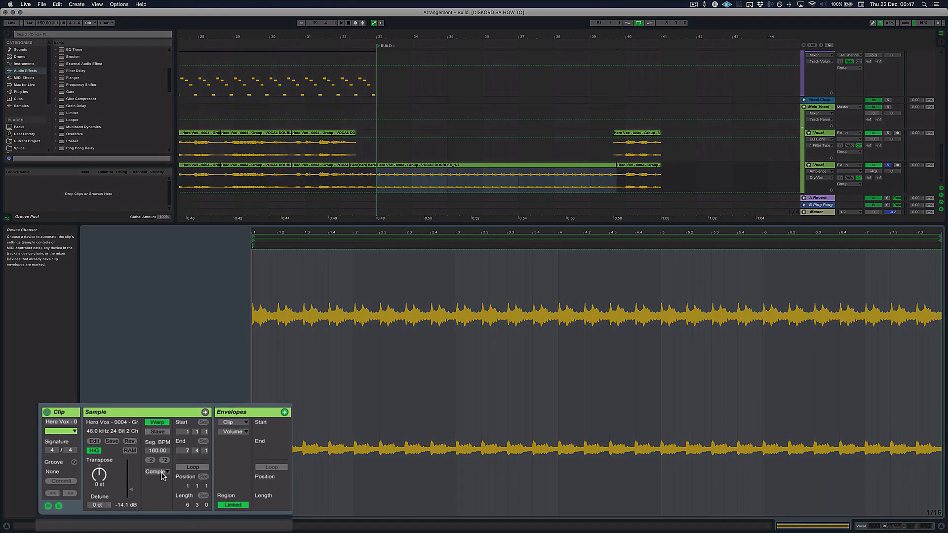
{"action": "left_click", "coordinate": [157, 478]}
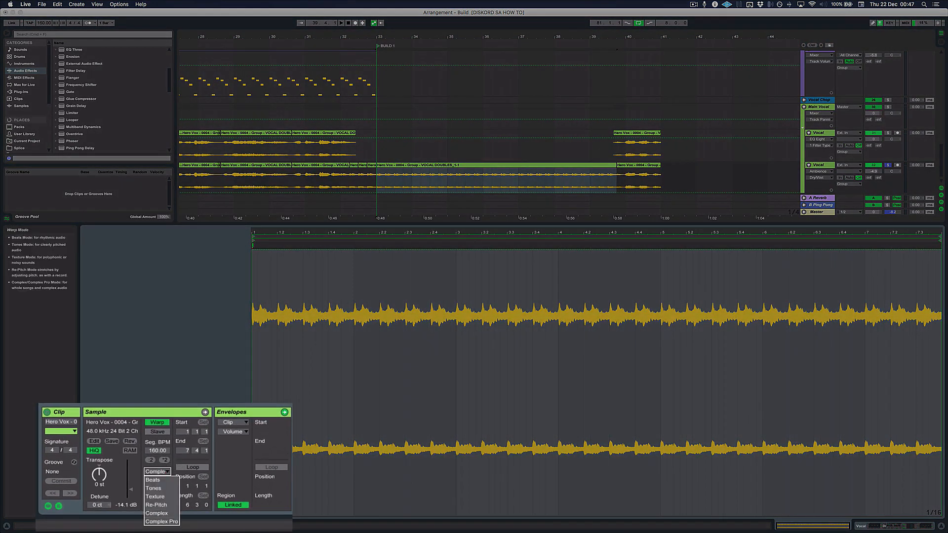
{"action": "left_click", "coordinate": [165, 523]}
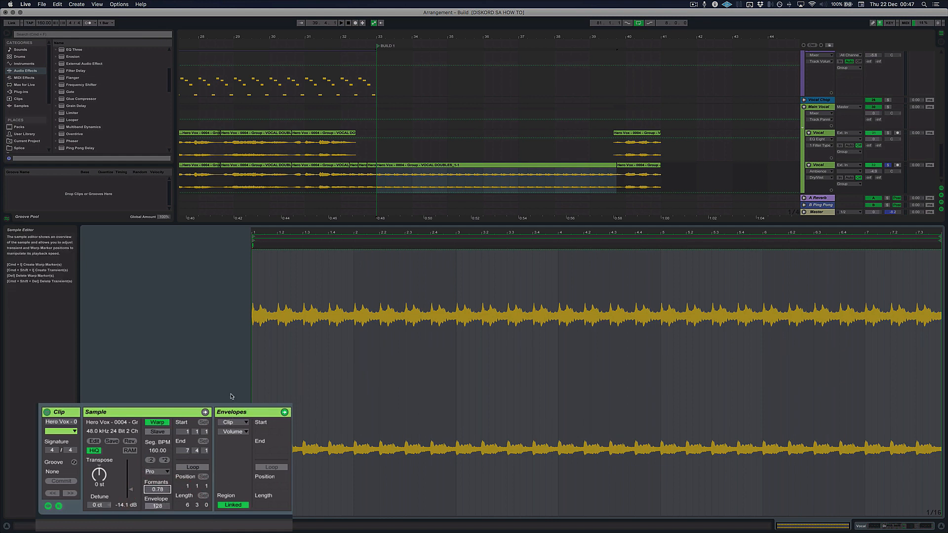
- Draw a transposition modulation envelope rising from 0 at the vocal clip's start to +12 semitones at its end, and play it
{"action": "left_click", "coordinate": [238, 423]}
{"action": "left_click", "coordinate": [238, 424]}
{"action": "left_click", "coordinate": [238, 433]}
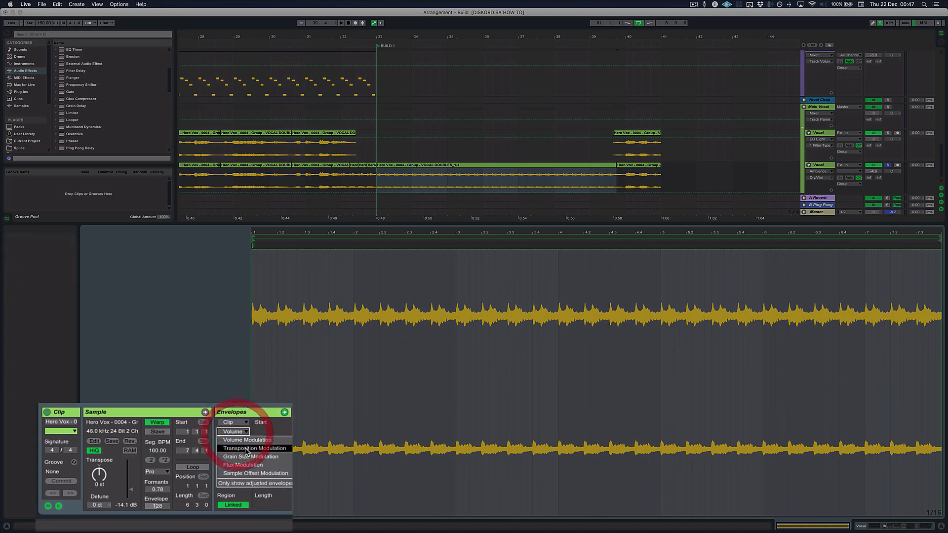
{"action": "left_click", "coordinate": [247, 388]}
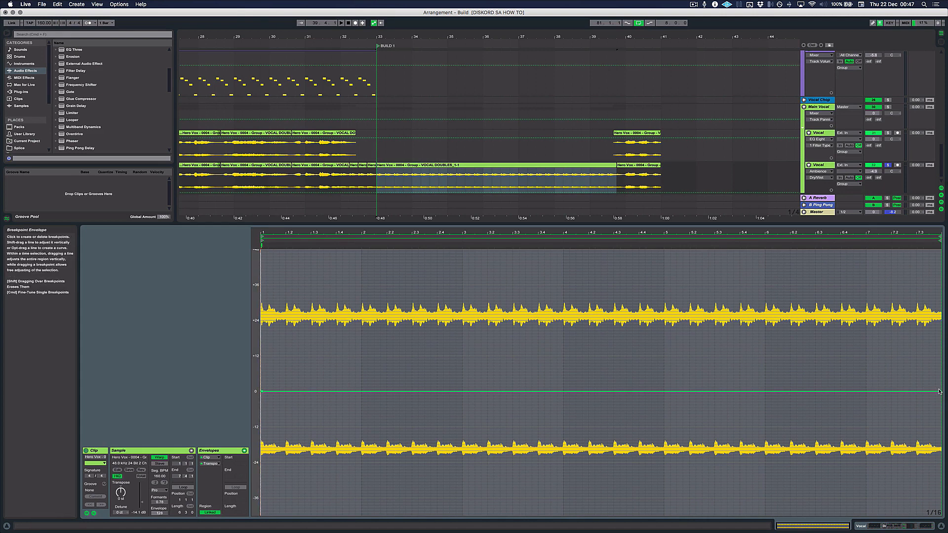
{"action": "left_click_drag", "start_coordinate": [940, 392], "coordinate": [940, 355]}
{"action": "key", "text": "super+z"}
{"action": "left_click", "coordinate": [921, 407]}
{"action": "key", "text": "space"}
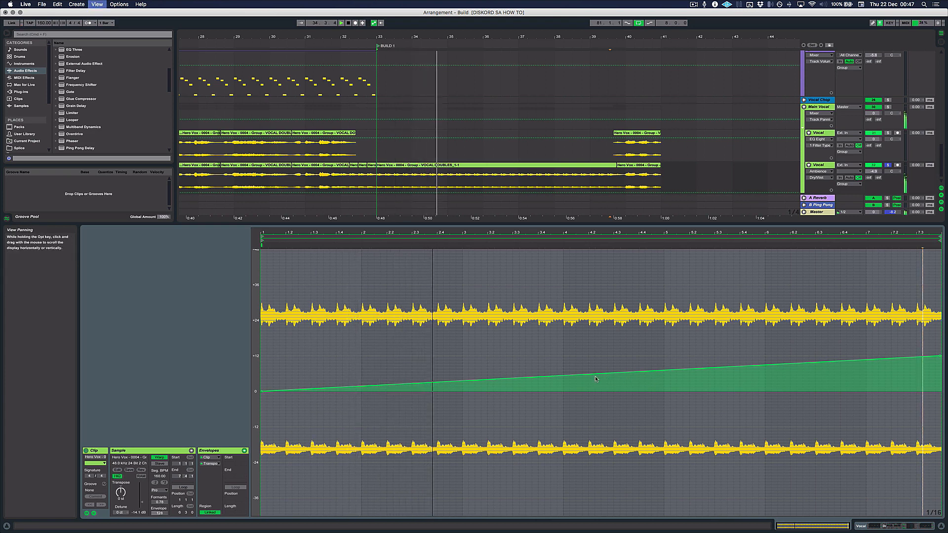
- Return to the full arrangement view and play the soloed vocal from bar 33 and from several points before the build
{"action": "key", "text": "super+alt+l"}
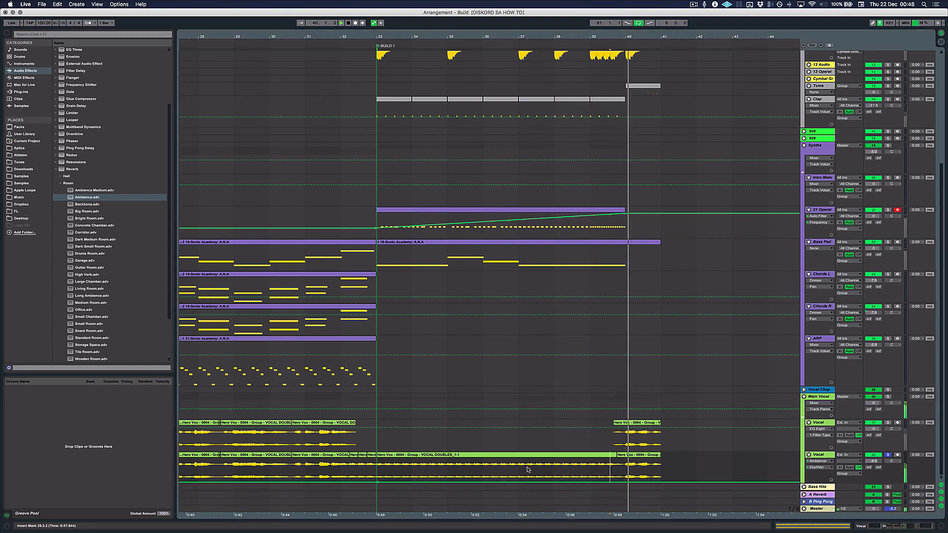
{"action": "left_click", "coordinate": [642, 457]}
{"action": "key", "text": "space"}
{"action": "left_click", "coordinate": [377, 458]}
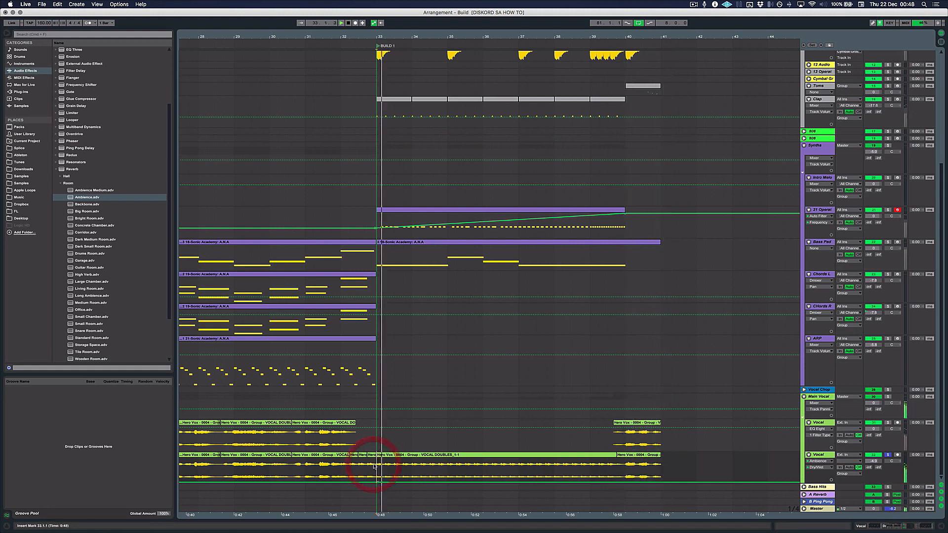
{"action": "left_click", "coordinate": [362, 456]}
{"action": "left_click", "coordinate": [345, 461]}
{"action": "left_click", "coordinate": [325, 464]}
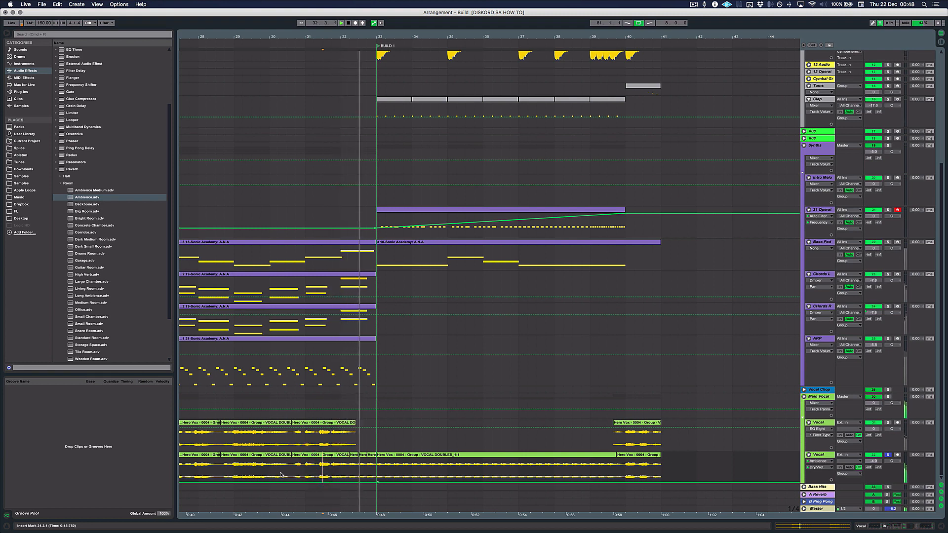
{"action": "left_click", "coordinate": [261, 473]}
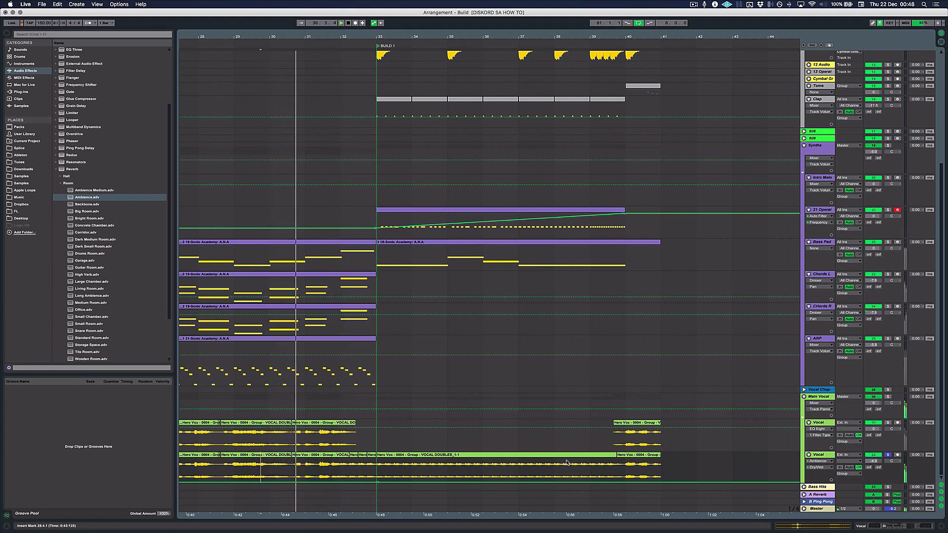
- Automate the Ambience dry/wet to rise from bar 33 towards 100% just before bar 40 and drop back down, and play it
{"action": "left_click", "coordinate": [618, 464]}
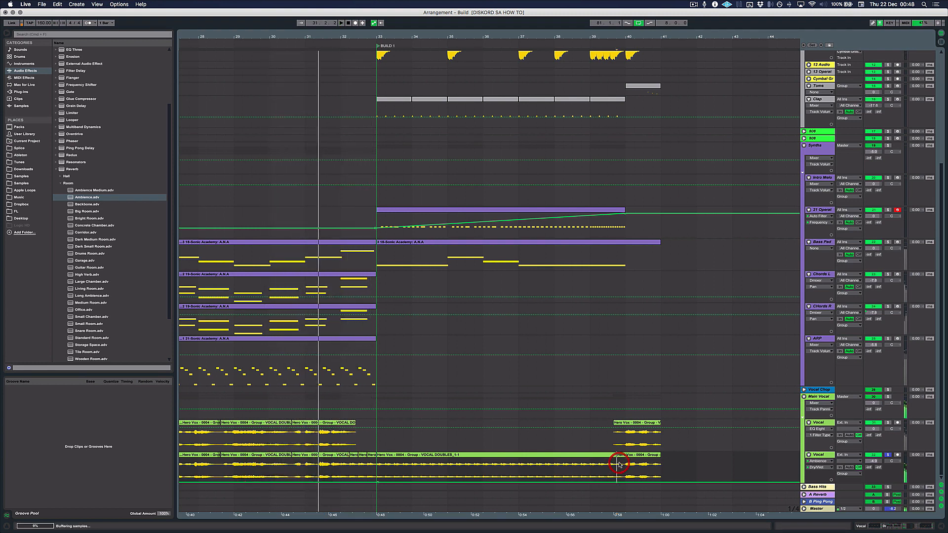
{"action": "left_click", "coordinate": [376, 464], "text": "shift"}
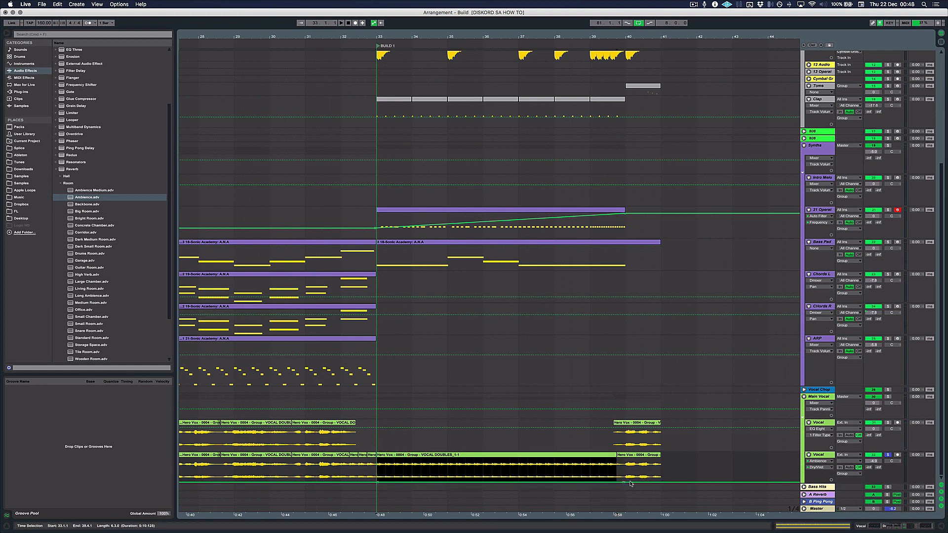
{"action": "left_click", "coordinate": [696, 471]}
{"action": "left_click_drag", "start_coordinate": [622, 482], "coordinate": [608, 461]}
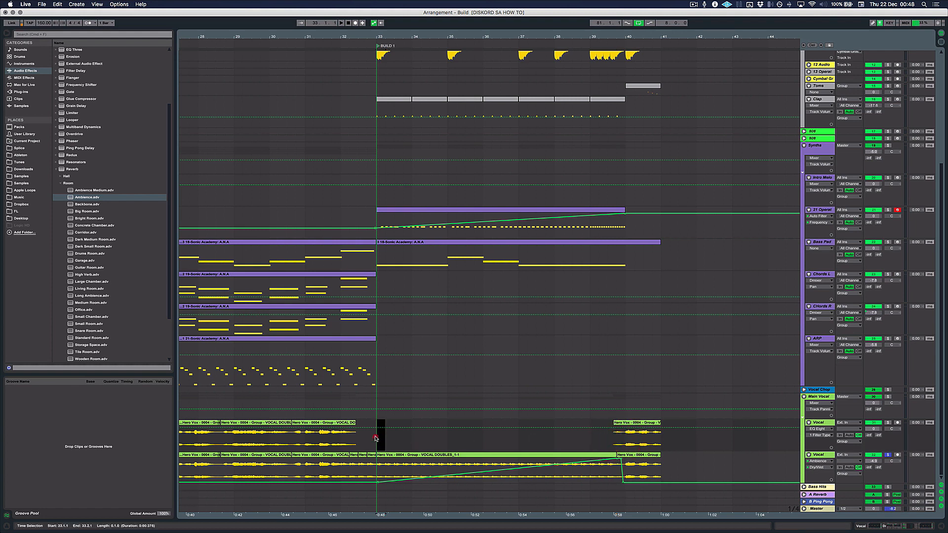
{"action": "key", "text": "space"}
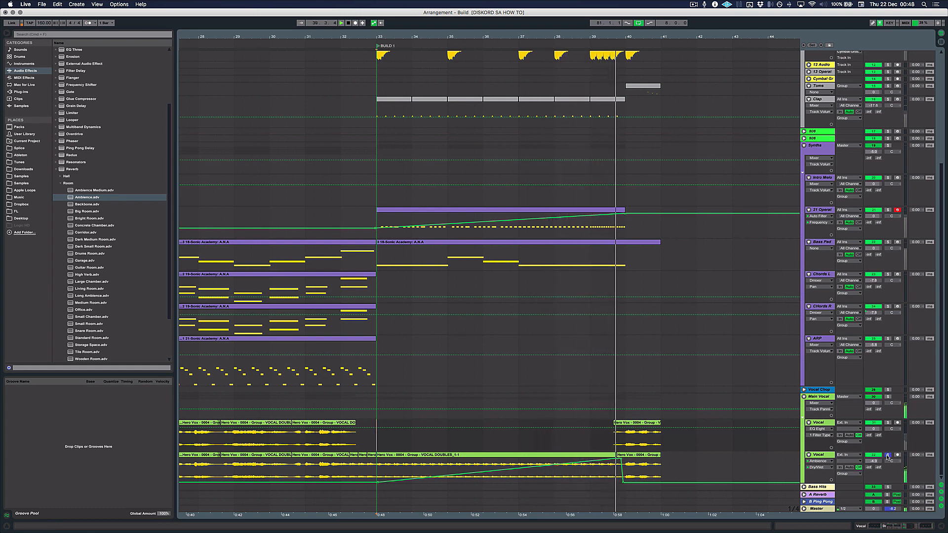
- Move the 100% peak and drop of the dry/wet automation back to bar 39.4, and play all tracks from bar 30.4
{"action": "left_click_drag", "start_coordinate": [621, 466], "coordinate": [617, 467]}
{"action": "left_click", "coordinate": [618, 459]}
{"action": "key", "text": "space"}
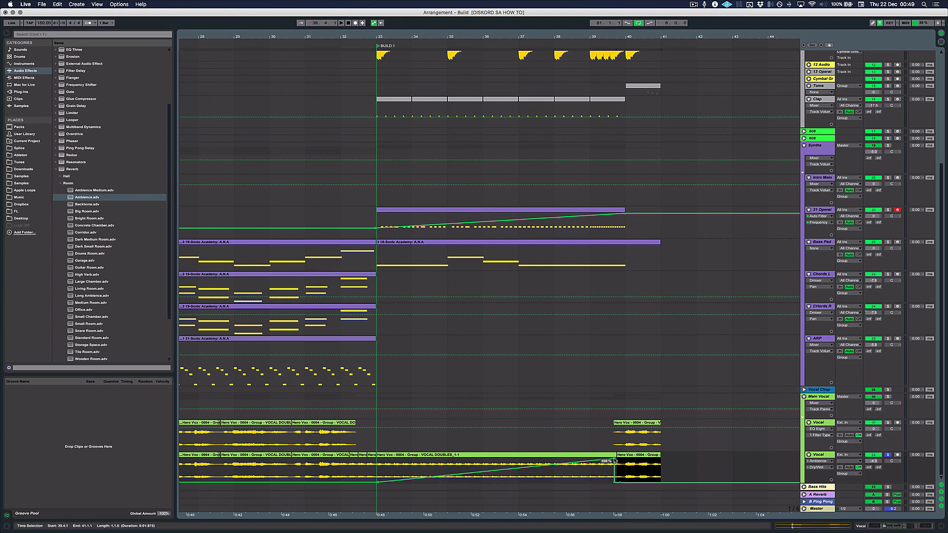
{"action": "left_click", "coordinate": [681, 459]}
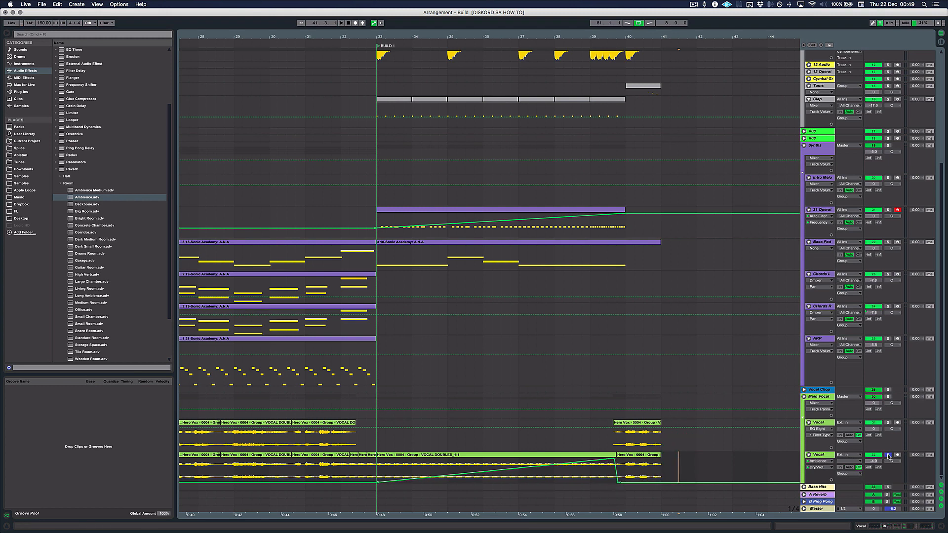
{"action": "left_click", "coordinate": [298, 464]}
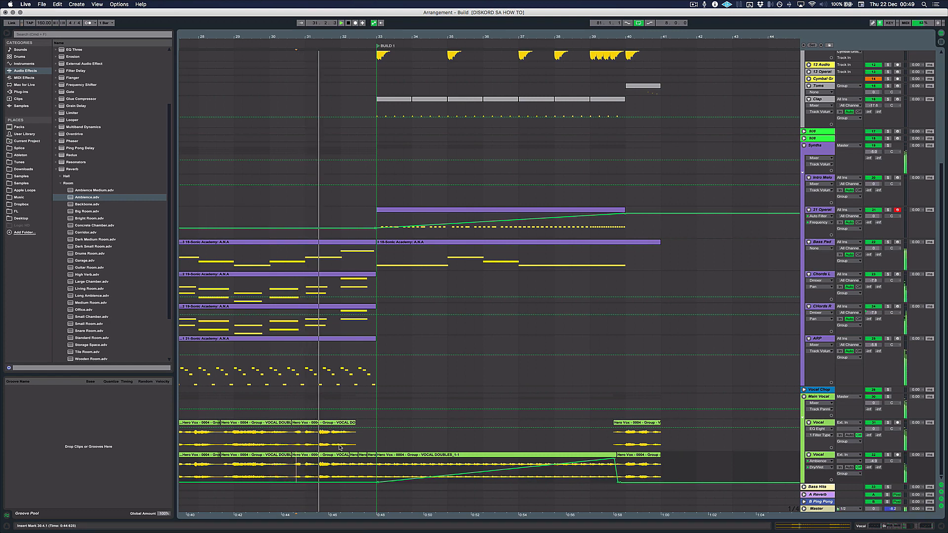
- Open the Bass Pad clip starting at bar 25 and add a point on the centre line at the start of its pitch bend envelope
{"action": "left_click", "coordinate": [252, 467]}
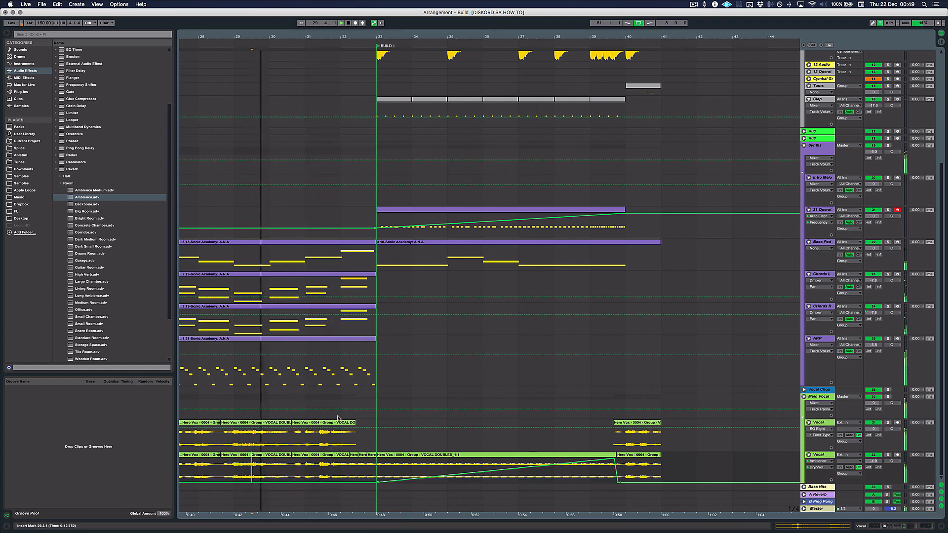
{"action": "left_click", "coordinate": [341, 242]}
{"action": "scroll", "coordinate": [421, 280], "scroll_direction": "left", "scroll_amount": 5}
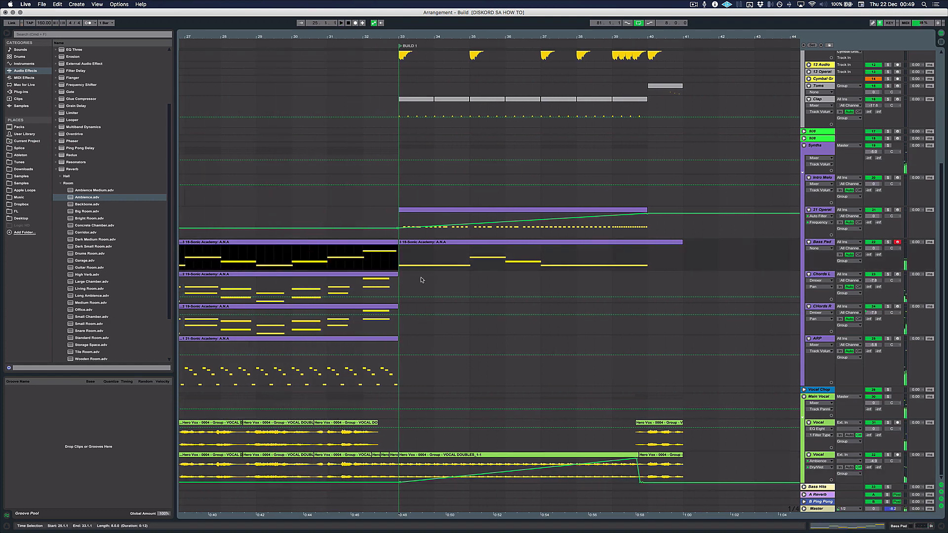
{"action": "scroll", "coordinate": [421, 278], "scroll_direction": "down", "scroll_amount": 4}
{"action": "key", "text": "space"}
{"action": "double_click", "coordinate": [352, 242]}
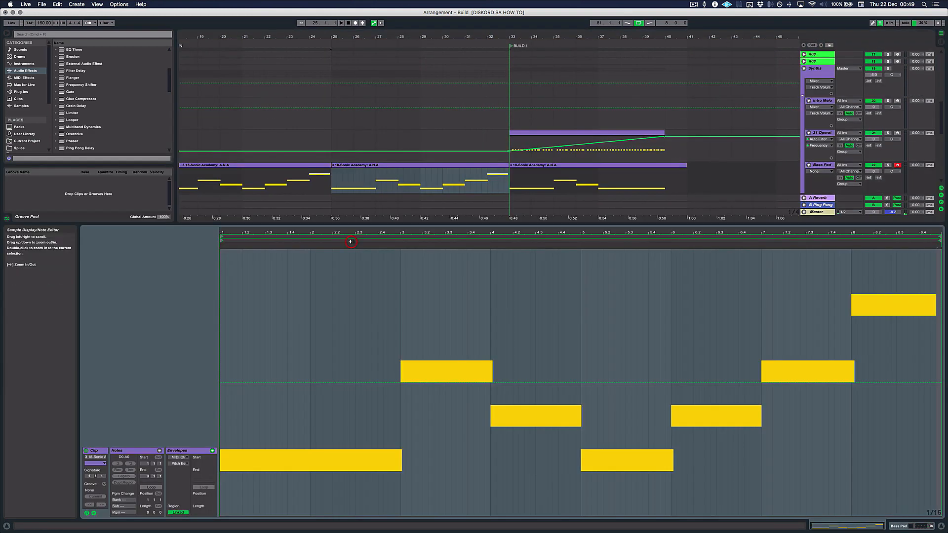
{"action": "left_click", "coordinate": [362, 420]}
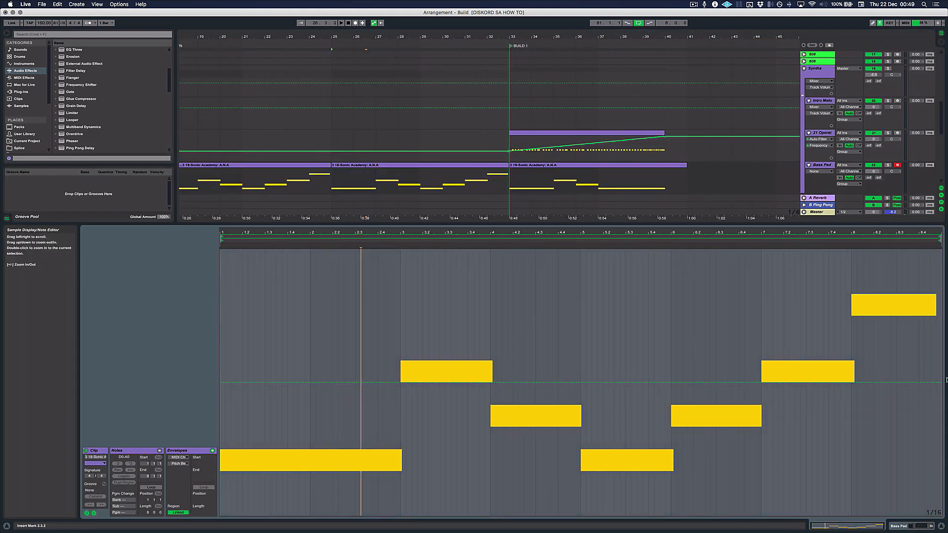
{"action": "left_click", "coordinate": [221, 383]}
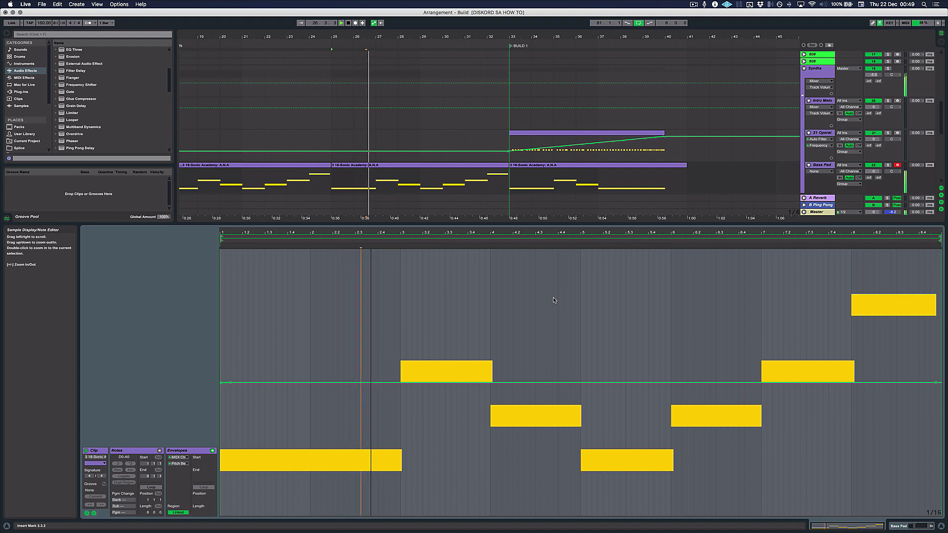
- Play the breakdown into the build while reviewing the Bass Pad clips at bars 17 and 25, and return to the full arrangement view
{"action": "left_click_drag", "start_coordinate": [188, 148], "coordinate": [320, 126]}
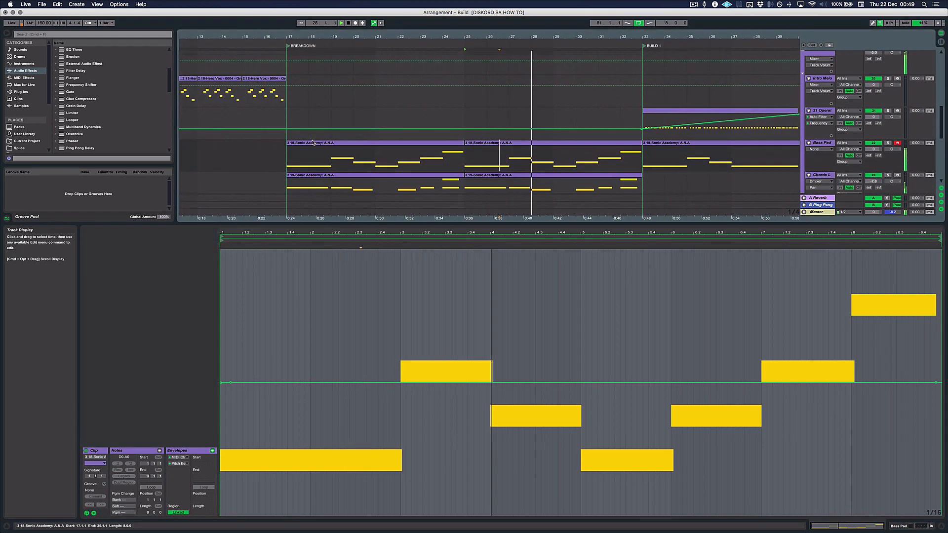
{"action": "left_click_drag", "start_coordinate": [461, 142], "coordinate": [432, 143]}
{"action": "left_click", "coordinate": [480, 143]}
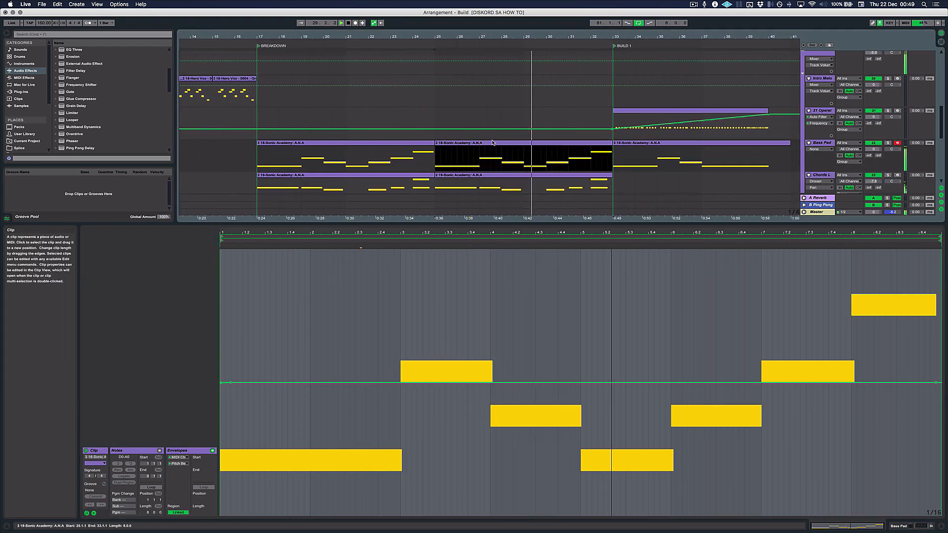
{"action": "left_click", "coordinate": [313, 151]}
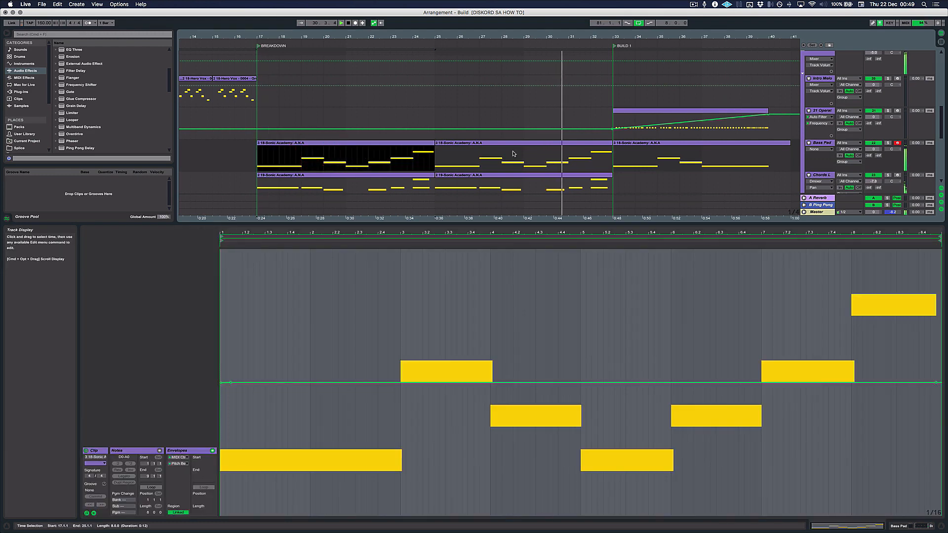
{"action": "scroll", "coordinate": [514, 153], "scroll_direction": "right", "scroll_amount": 10}
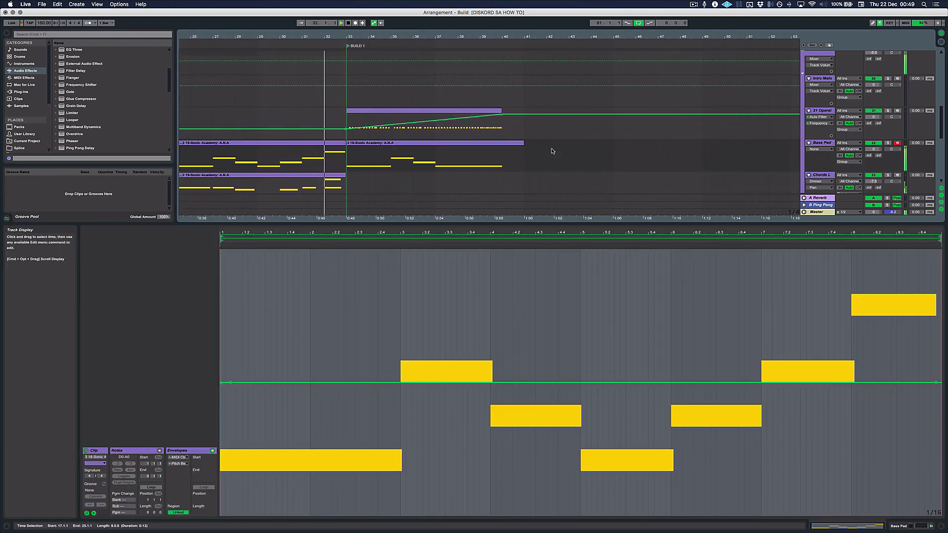
{"action": "key", "text": "super+alt+l"}
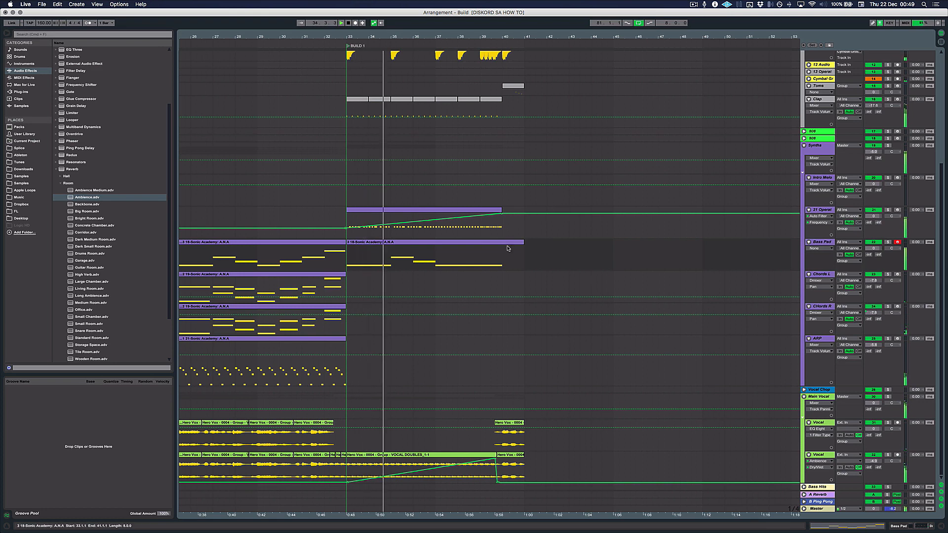
{"action": "key", "text": "space"}
{"action": "left_click_drag", "start_coordinate": [300, 340], "coordinate": [470, 345]}
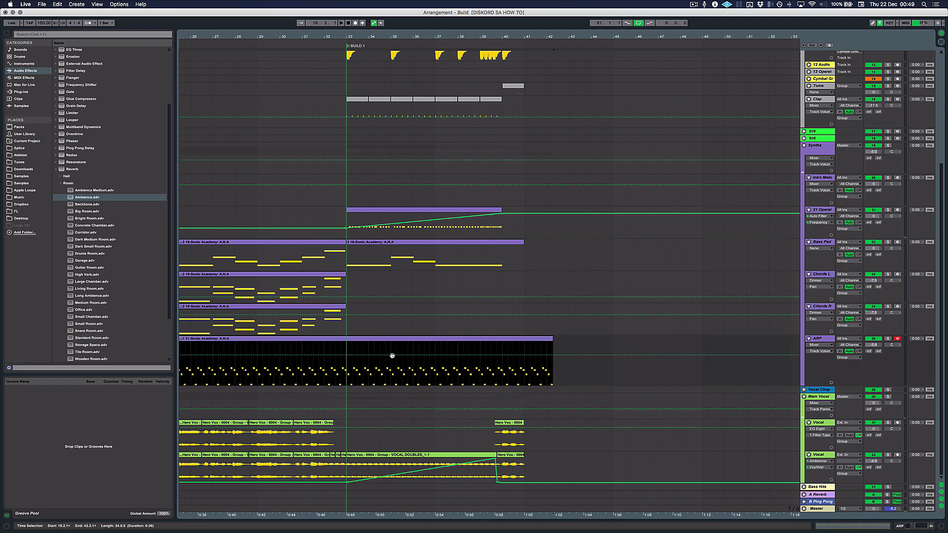
{"action": "key", "text": "minus"}
{"action": "key", "text": "super+z"}
- Split the ARP clip at bar 25 and duplicate its second half to start at bar 33
{"action": "left_click", "coordinate": [290, 348]}
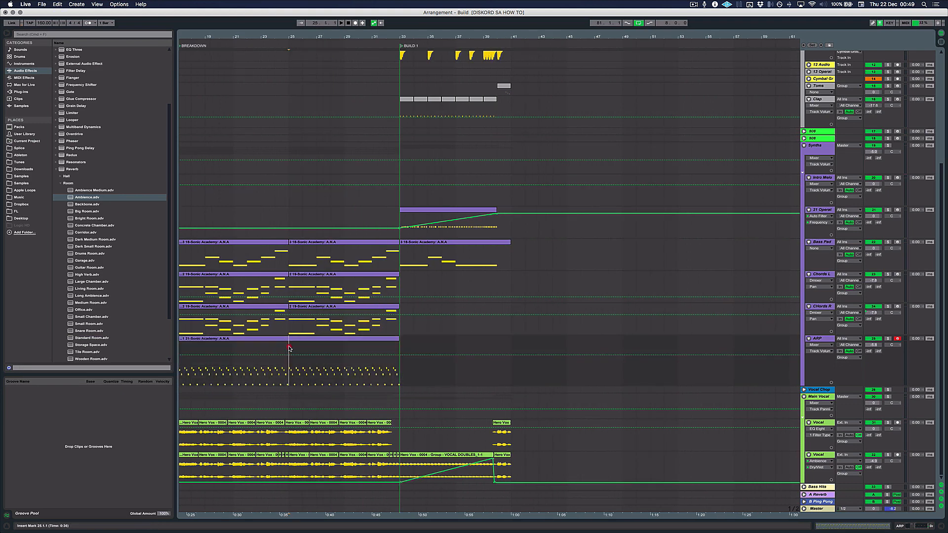
{"action": "left_click", "coordinate": [311, 339]}
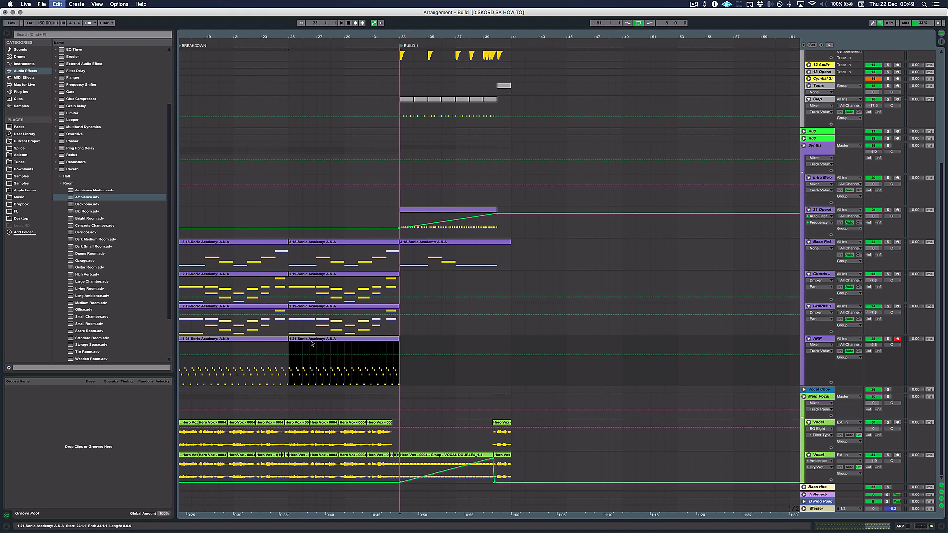
{"action": "key", "text": "super+d"}
- Show the ARP's A.N.A Filter 1 Cutoff automation and reshape it to fall from its peak at bar 33 to 0.00 around bar 41
{"action": "left_click", "coordinate": [820, 344]}
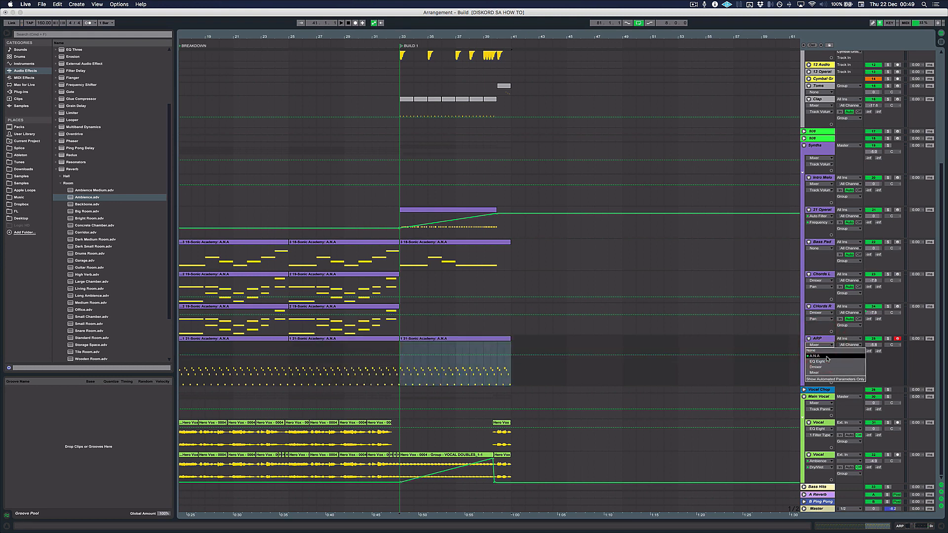
{"action": "left_click", "coordinate": [827, 357]}
{"action": "left_click", "coordinate": [545, 360]}
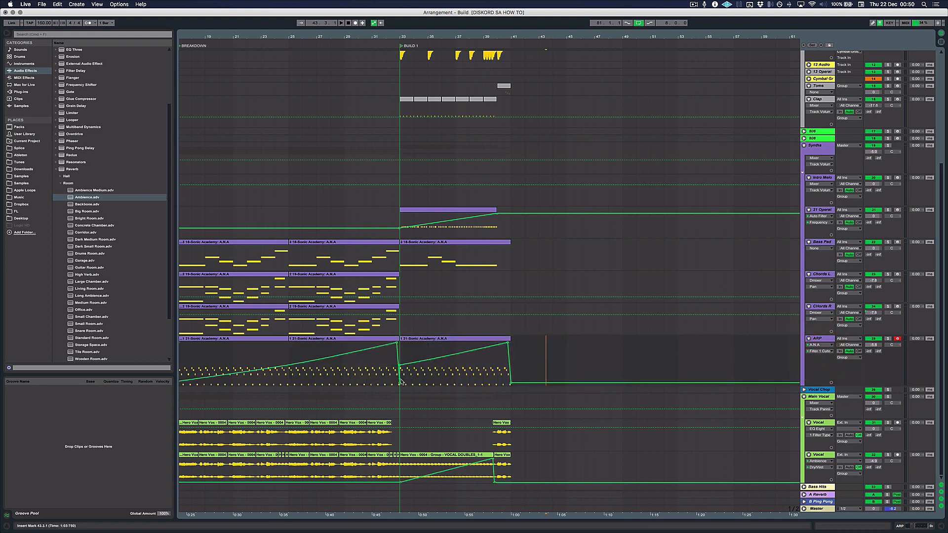
{"action": "left_click_drag", "start_coordinate": [473, 380], "coordinate": [515, 385]}
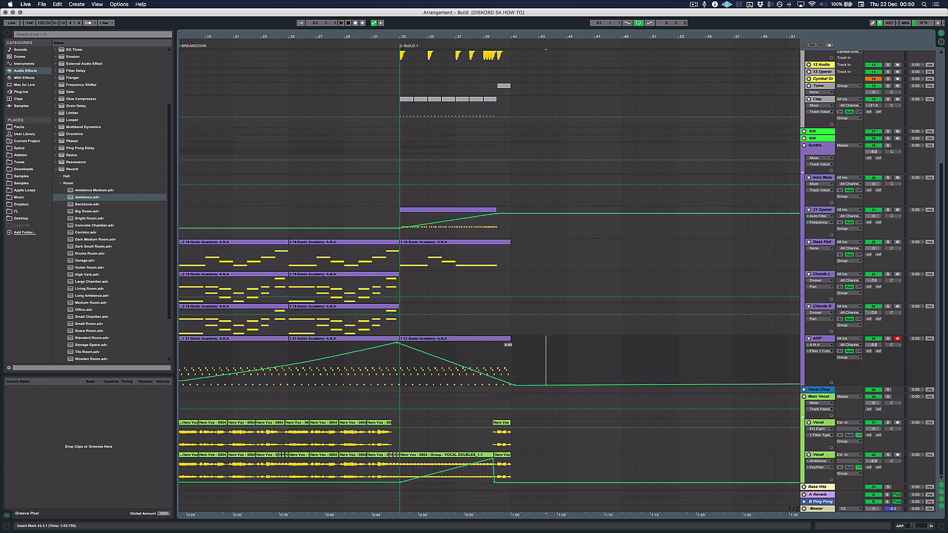
- Play from bar 33, bend the ARP's cutoff decline into a steep initial drop, and shorten the ARP clip to end at bar 37
{"action": "left_click", "coordinate": [399, 345]}
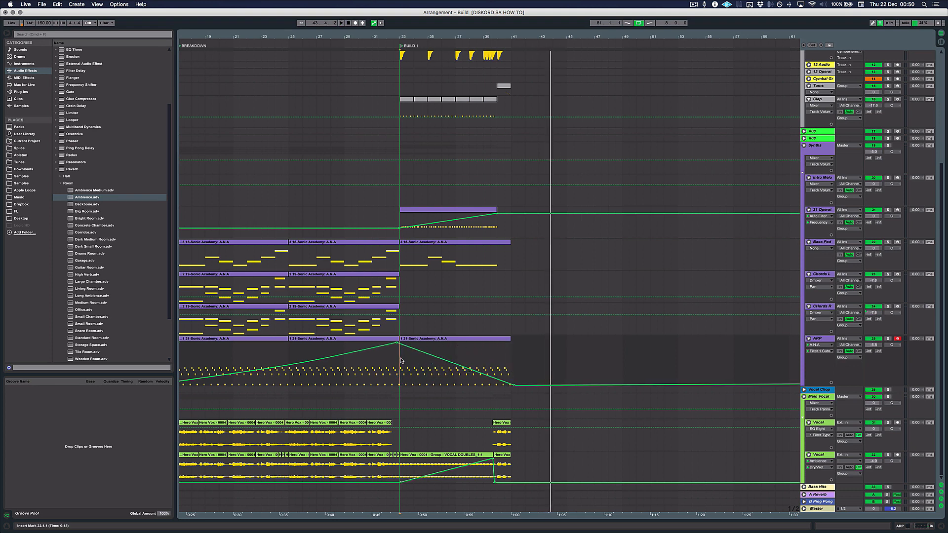
{"action": "key", "text": "space"}
{"action": "mouse_move", "coordinate": [463, 368]}
{"action": "left_mouse_down"}
{"action": "mouse_move", "coordinate": [463, 359]}
{"action": "mouse_move", "coordinate": [463, 381]}
{"action": "left_mouse_up"}
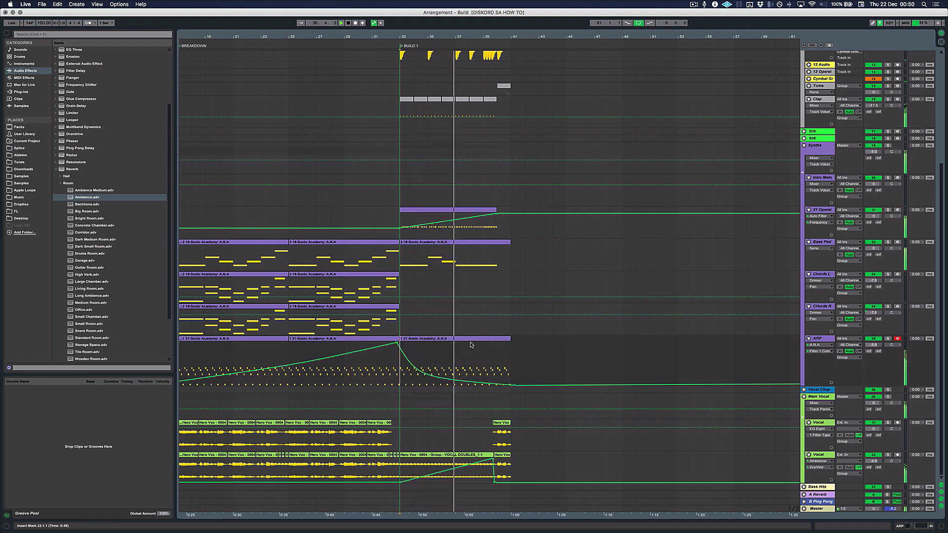
{"action": "left_click_drag", "start_coordinate": [511, 341], "coordinate": [455, 341]}
{"action": "key", "text": "space"}
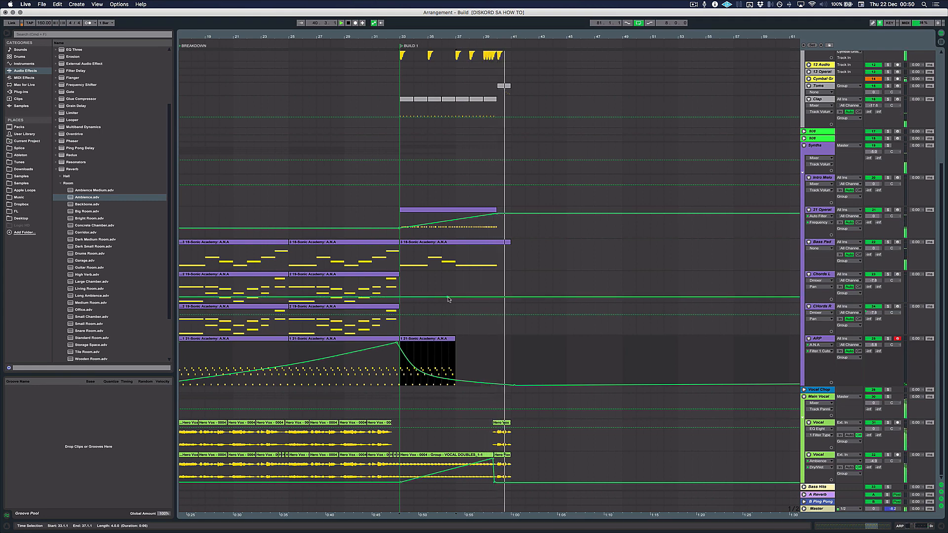
- Review the build's drum and synth tracks, placing the insert marker on the Synths group at bar 33 and at bar 37
{"action": "scroll", "coordinate": [513, 290], "scroll_direction": "up", "scroll_amount": 6}
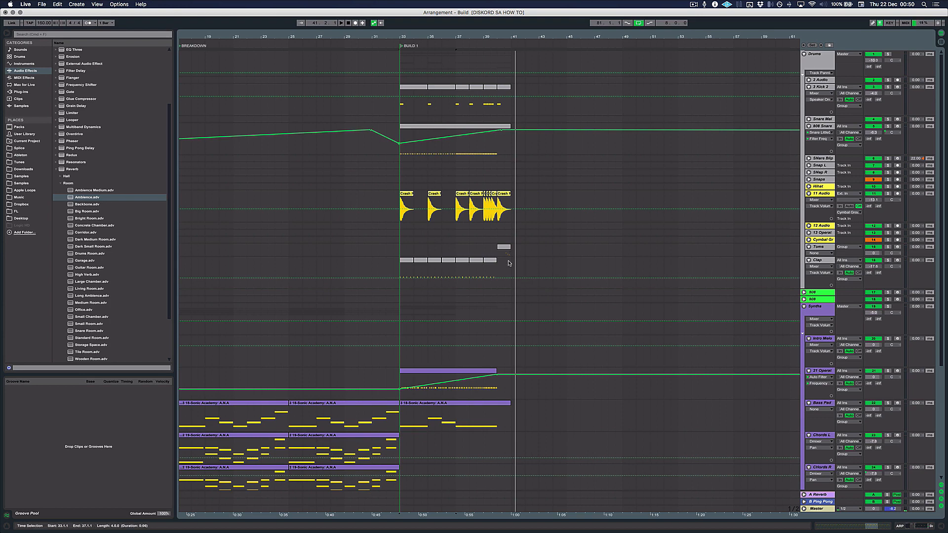
{"action": "left_click", "coordinate": [402, 310]}
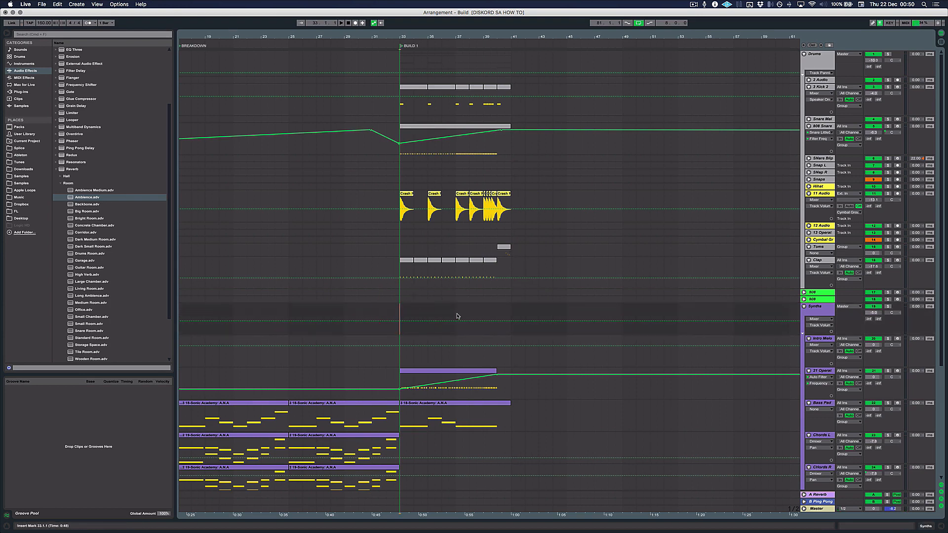
{"action": "scroll", "coordinate": [464, 315], "scroll_direction": "down", "scroll_amount": 3}
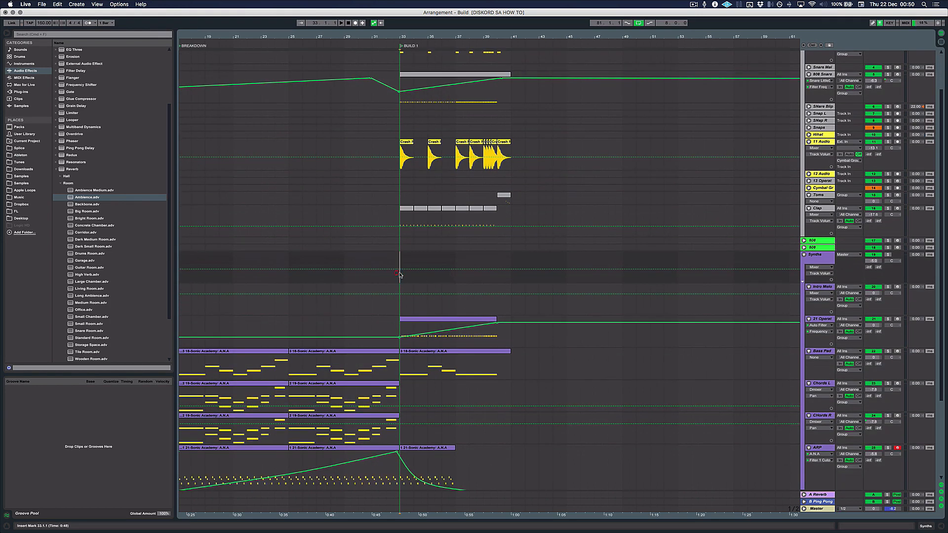
{"action": "left_click", "coordinate": [448, 273]}
{"action": "scroll", "coordinate": [533, 282], "scroll_direction": "right", "scroll_amount": 2}
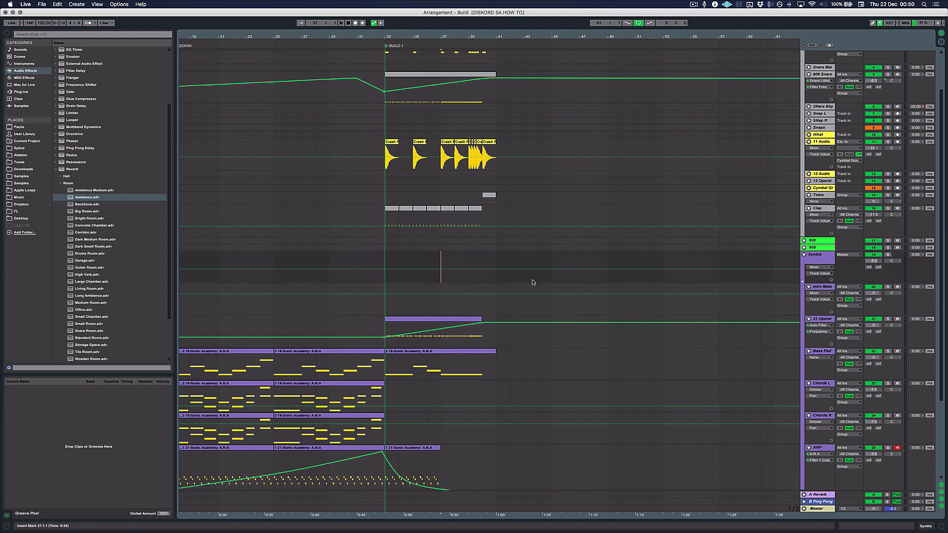
{"action": "scroll", "coordinate": [533, 282], "scroll_direction": "right", "scroll_amount": 6}
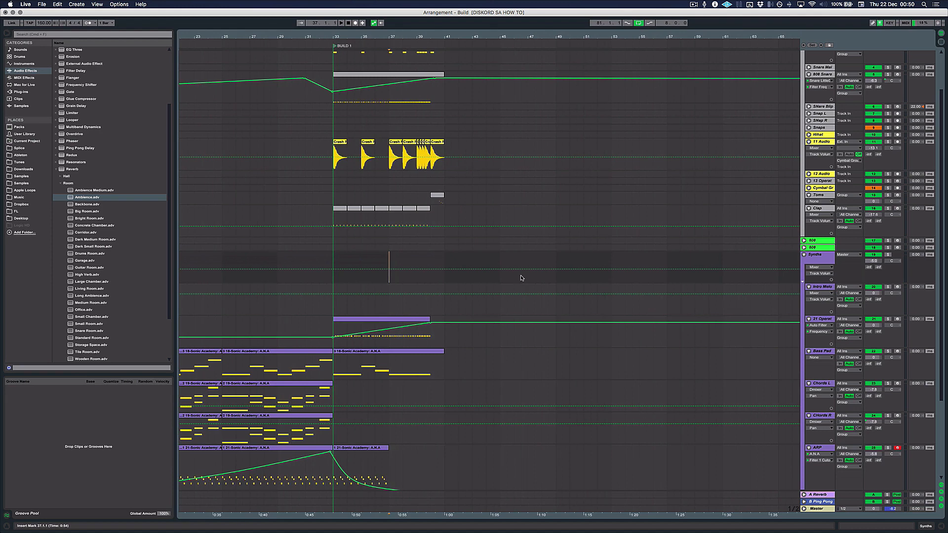